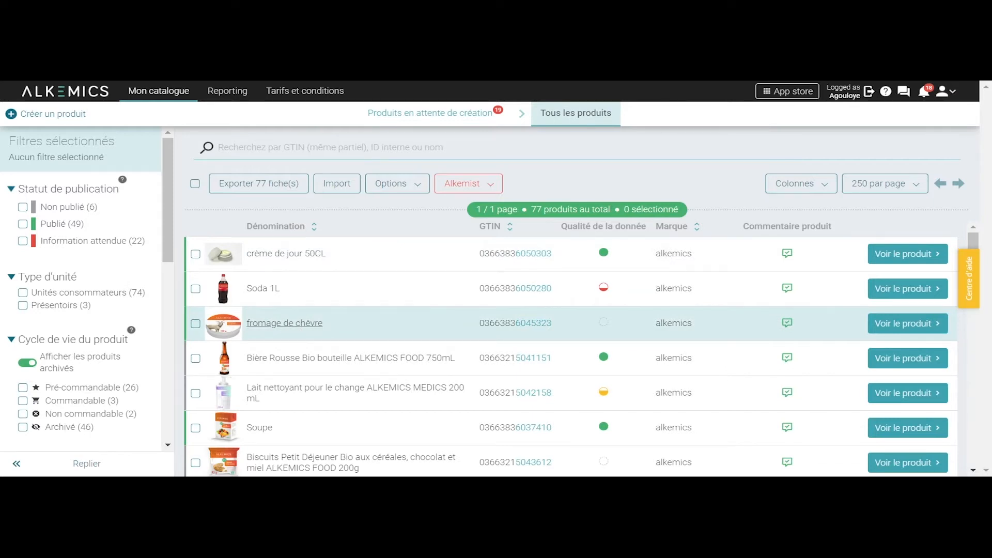
Open the product sheet of Bière Rousse Bio bouteille ALKEMICS FOOD 750mL from the catalogue
click(288, 359)
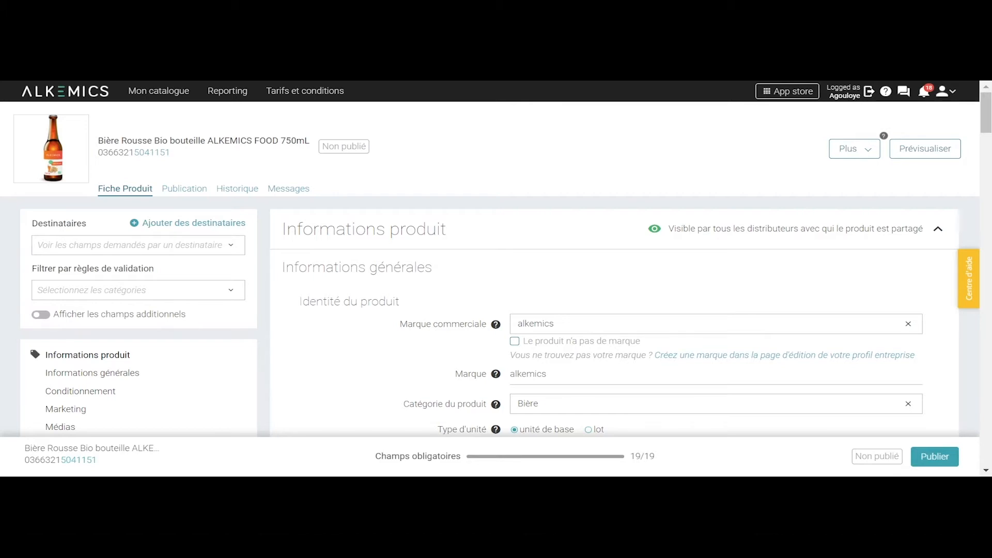
scroll(100, 381, down, 3)
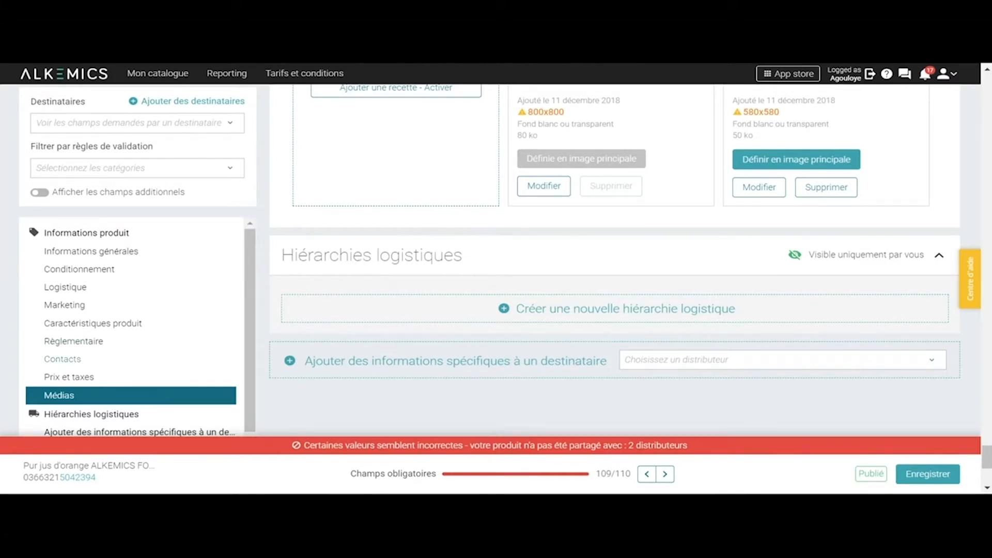
Go to the orange juice product's Hiérarchies logistiques section and start creating a new logistics hierarchy
scroll(124, 366, down, 1)
scroll(118, 361, down, 2)
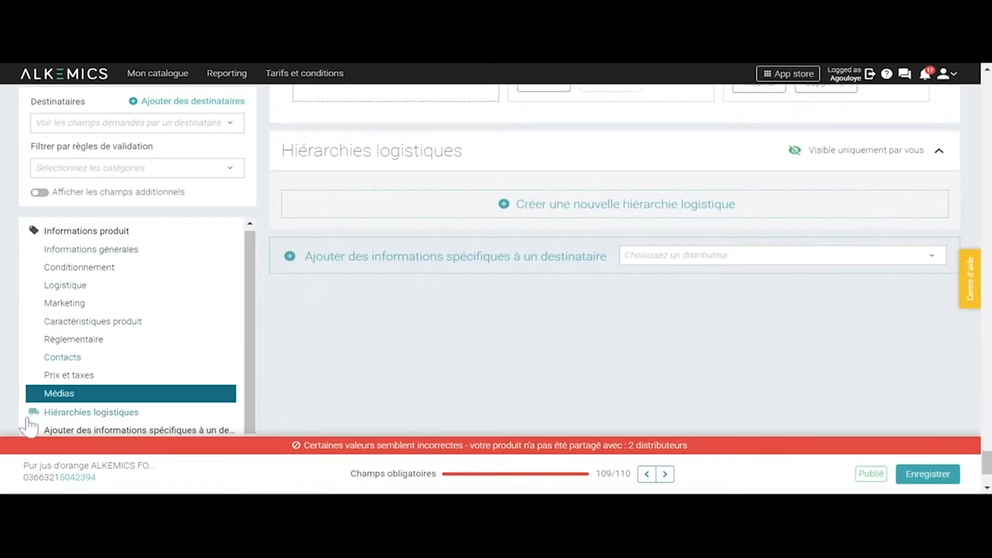
click(44, 417)
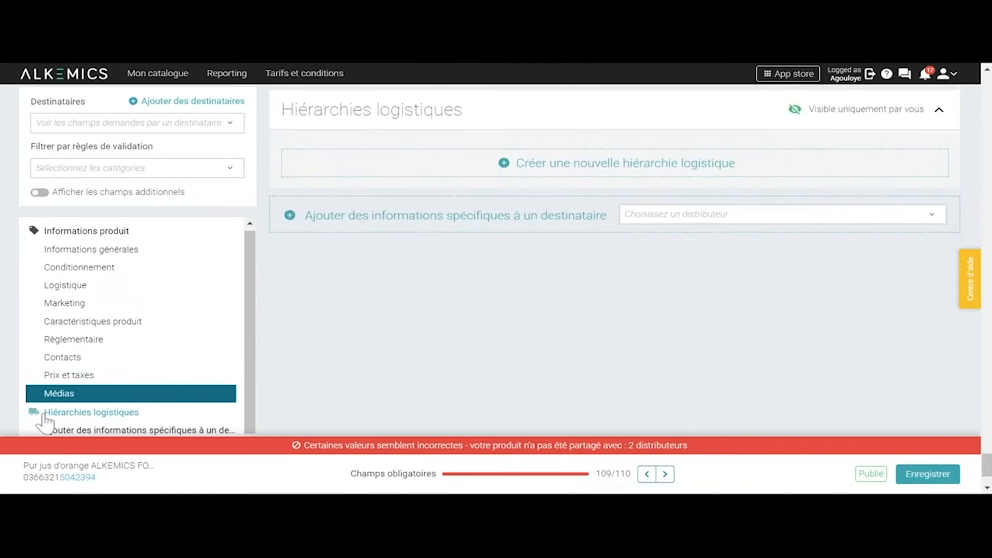
scroll(372, 276, up, 1)
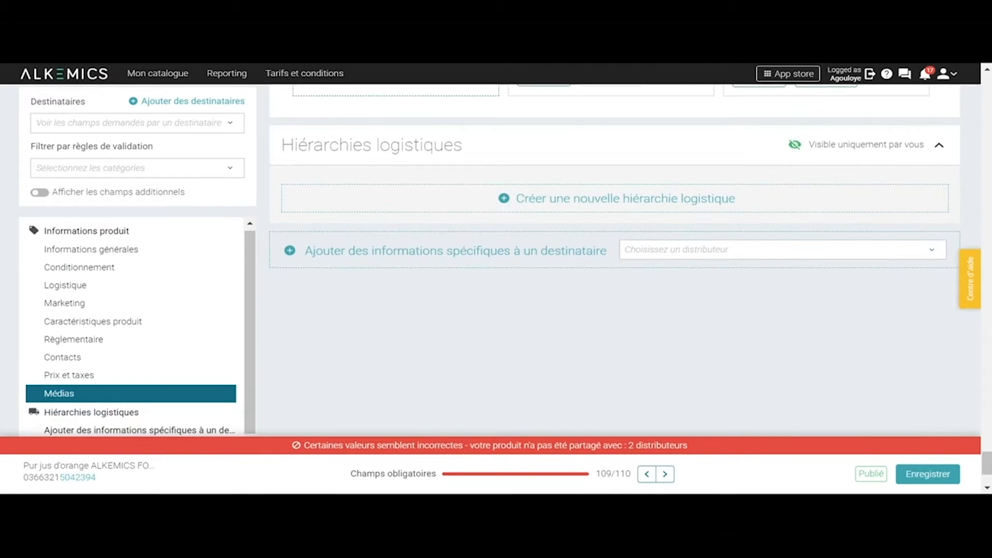
click(595, 203)
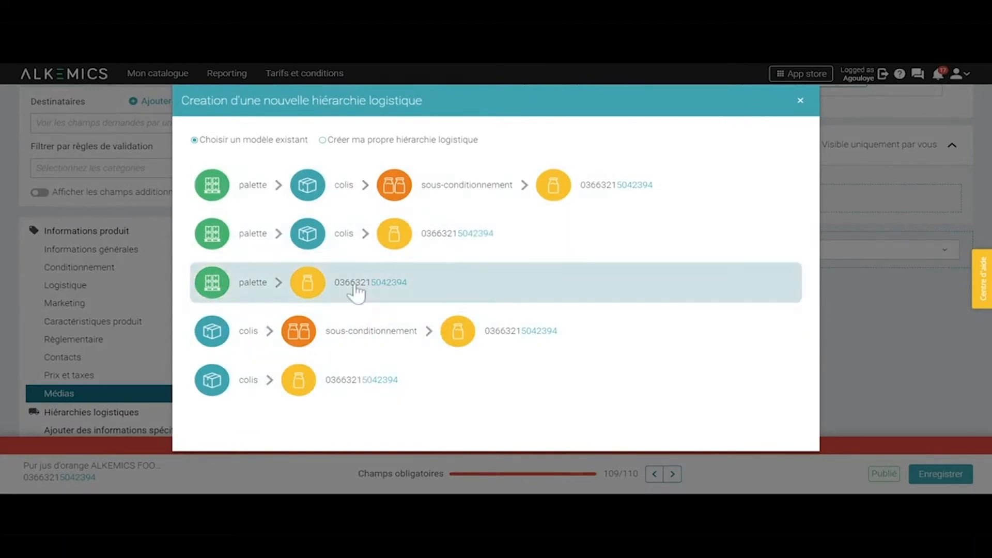
click(337, 146)
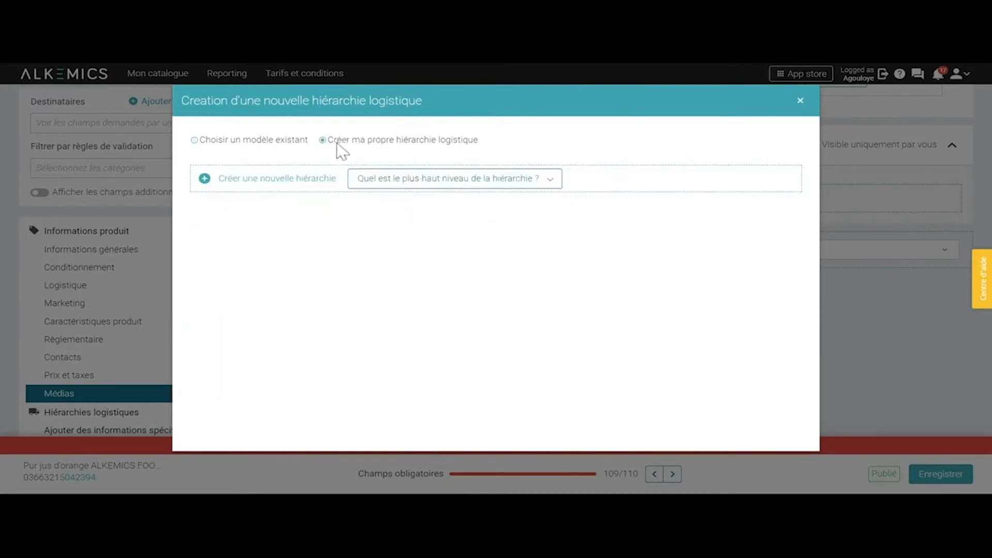
click(382, 184)
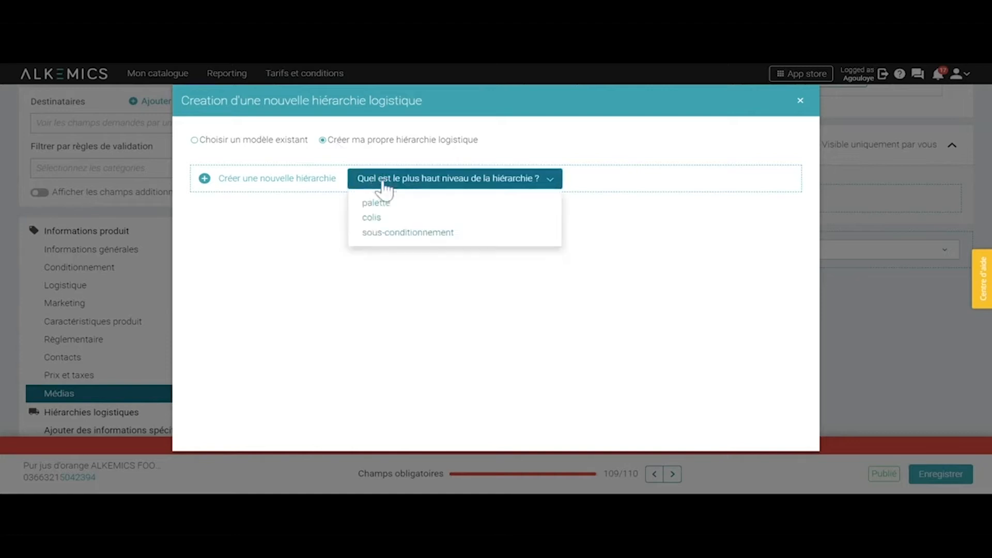
click(309, 253)
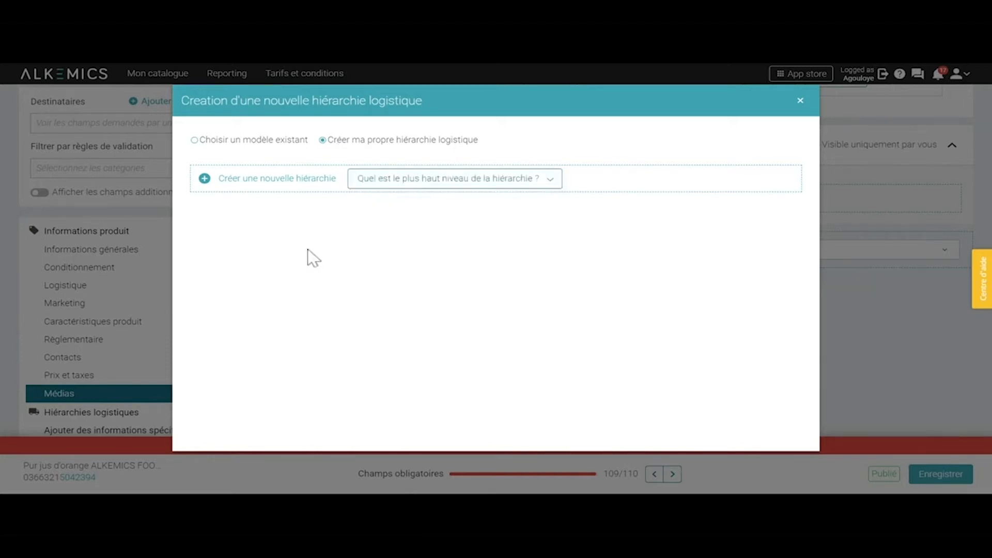
click(252, 145)
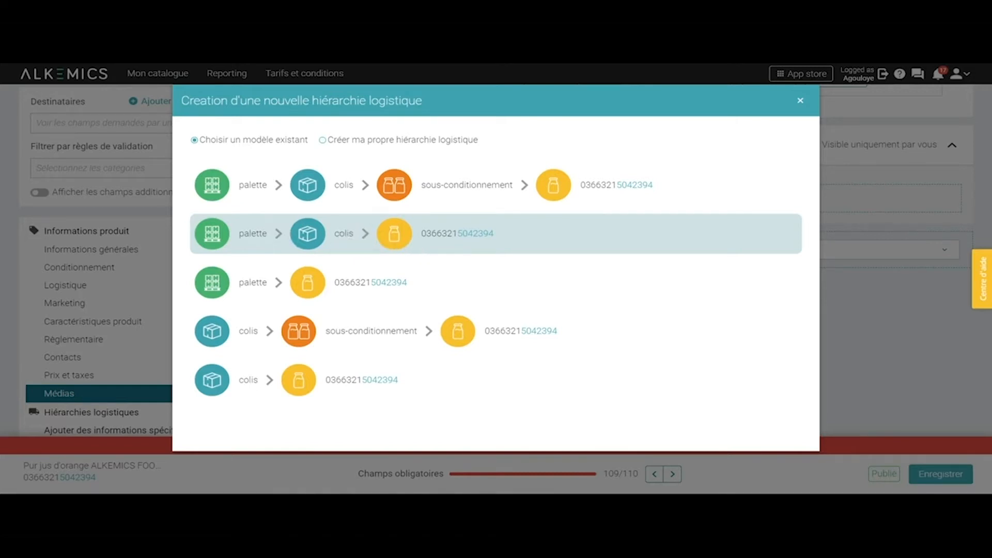
Create the hierarchy from the existing palette > colis > product model and expand its details
click(342, 242)
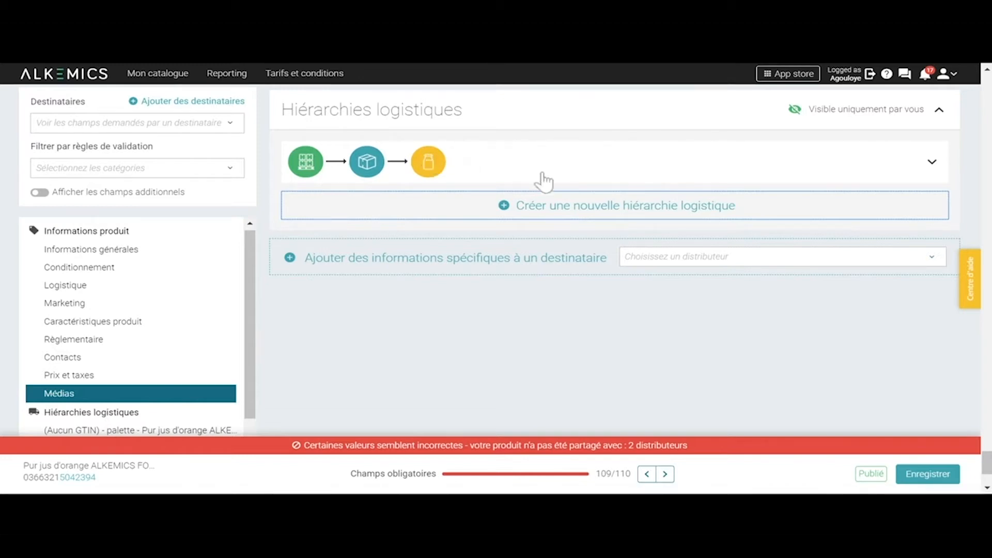
click(472, 178)
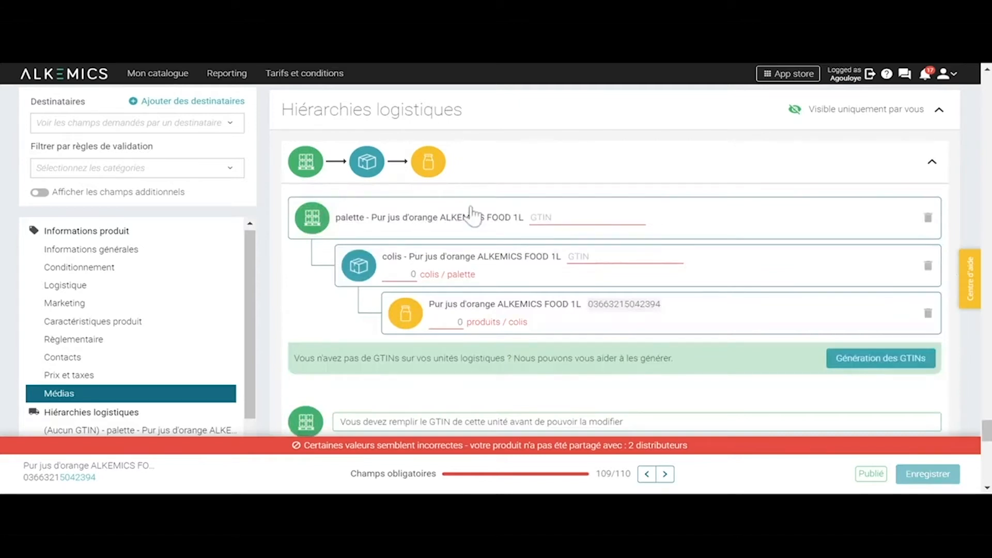
Generate the missing GTINs for the palette and colis units of the hierarchy
scroll(472, 185, down, 3)
scroll(615, 261, up, 3)
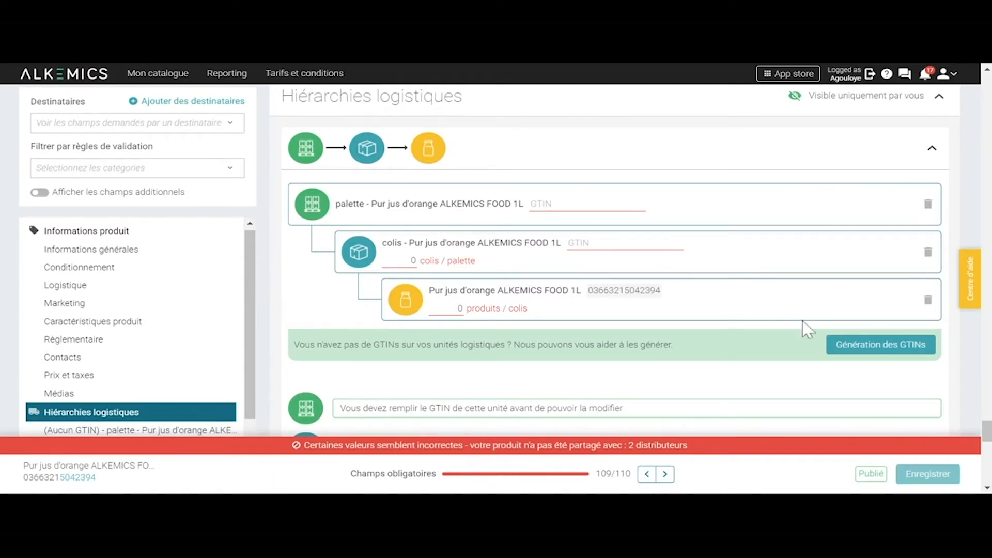
click(860, 354)
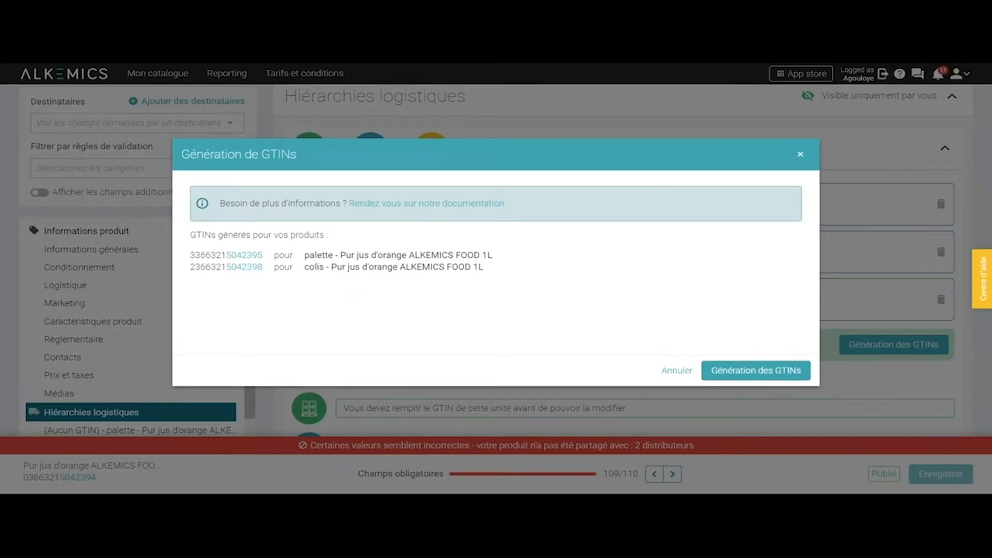
click(752, 371)
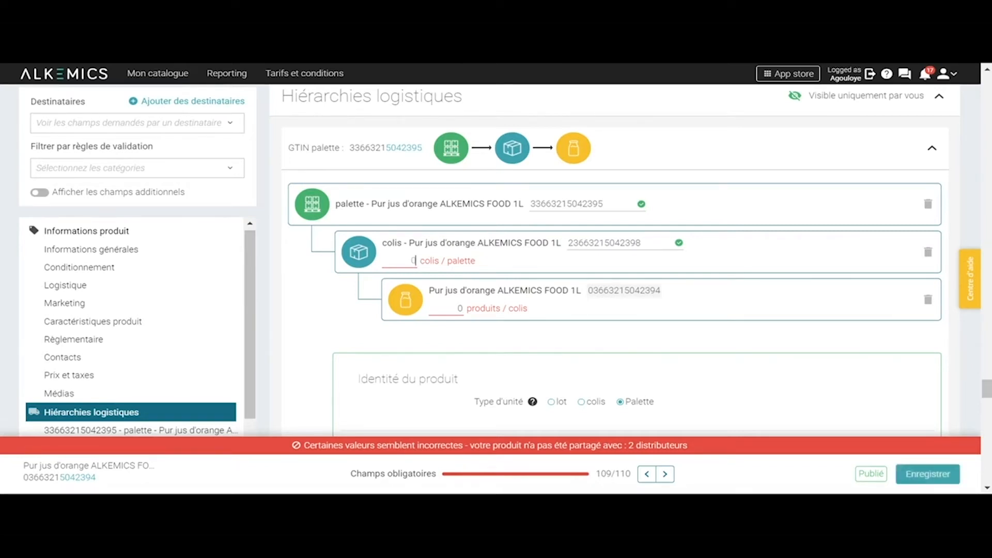
Set the hierarchy quantities to 100 colis per palette and 6 produits per colis
text(100)
click(460, 309)
text(6)
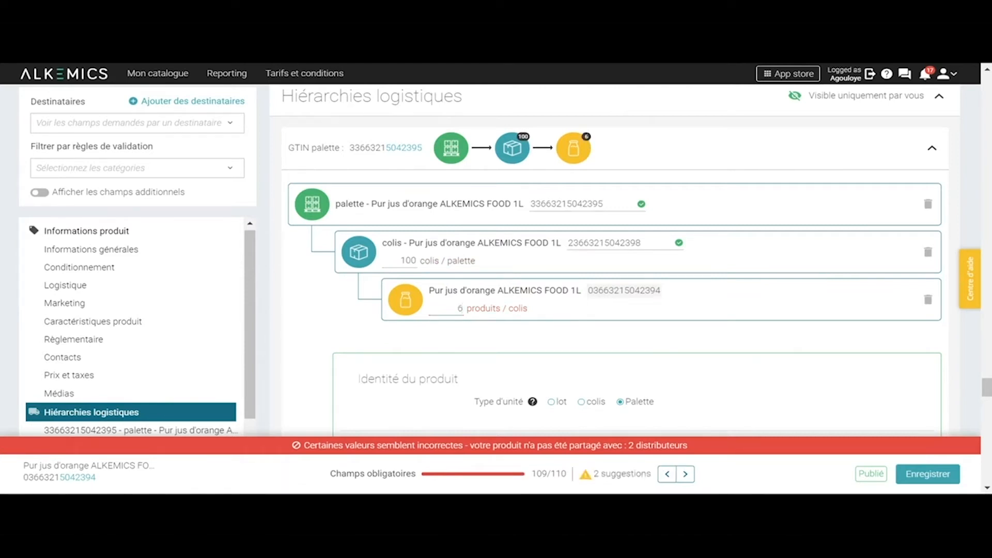
Review the palette and colis forms, covering identity, naming, packaging, palletisation and order fields
scroll(483, 382, down, 1)
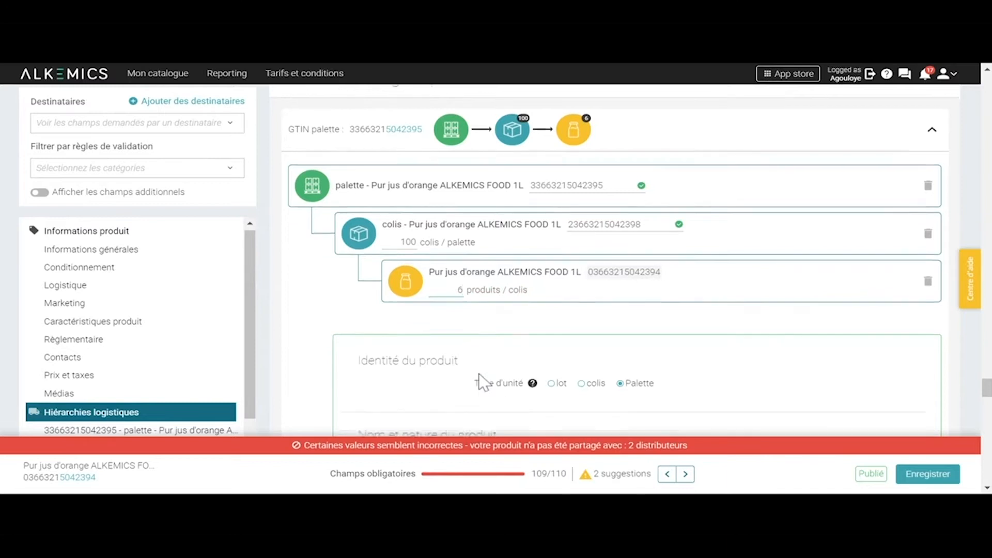
scroll(479, 373, down, 1)
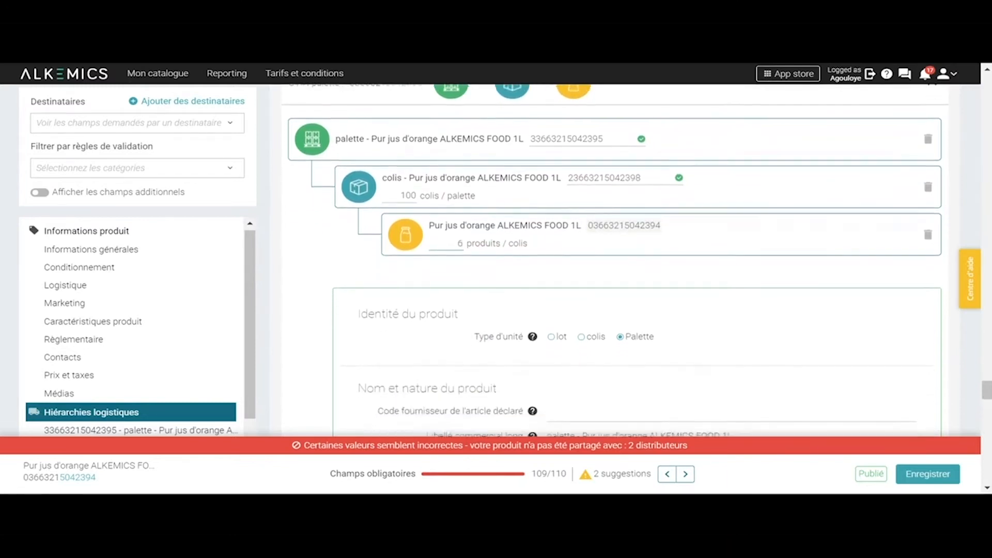
scroll(610, 259, down, 1)
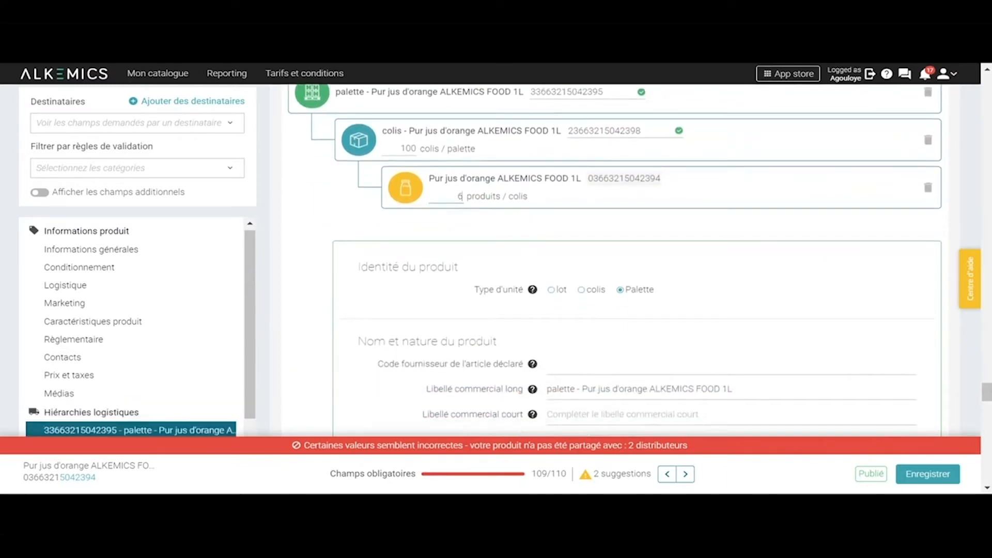
scroll(374, 253, down, 2)
scroll(373, 253, down, 2)
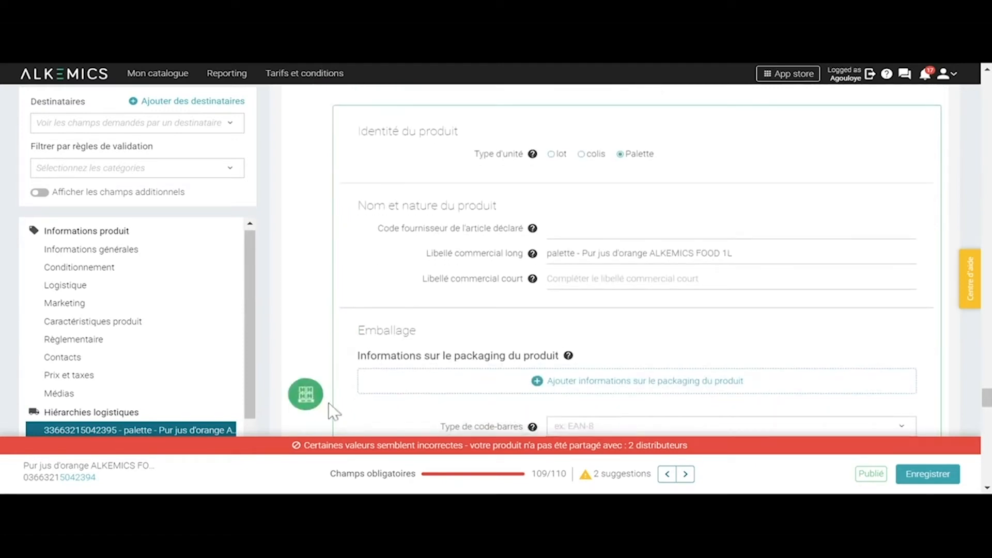
scroll(333, 412, down, 5)
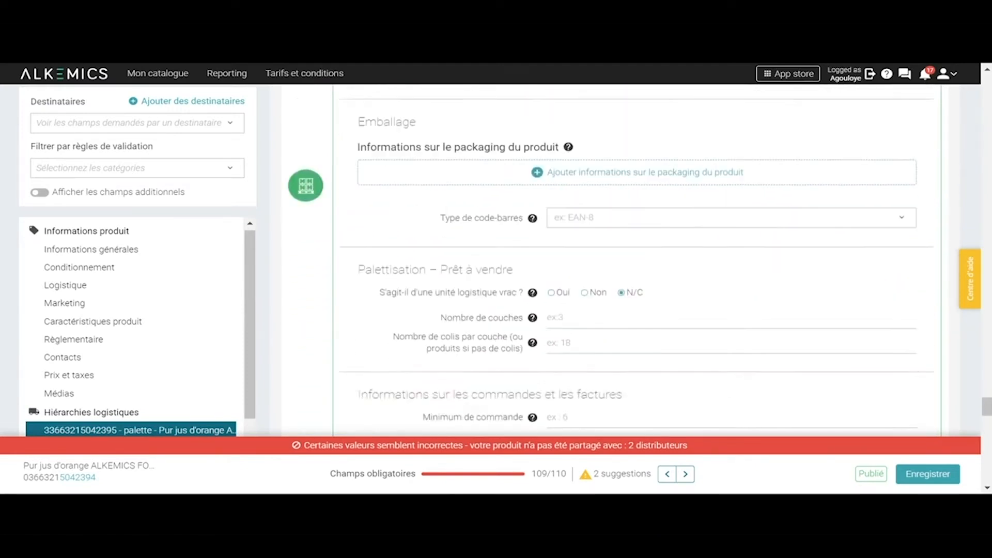
scroll(614, 262, down, 2)
scroll(341, 339, down, 4)
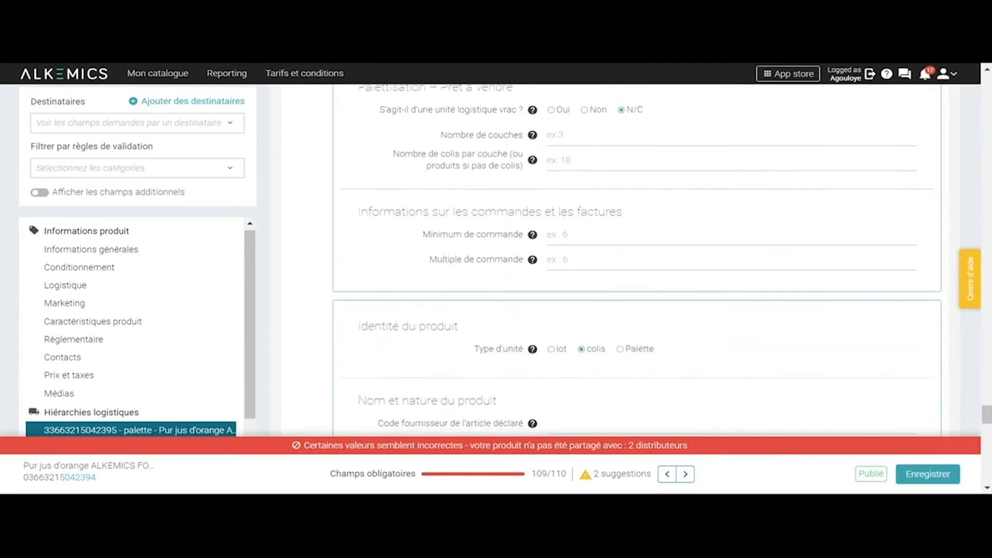
scroll(336, 386, down, 3)
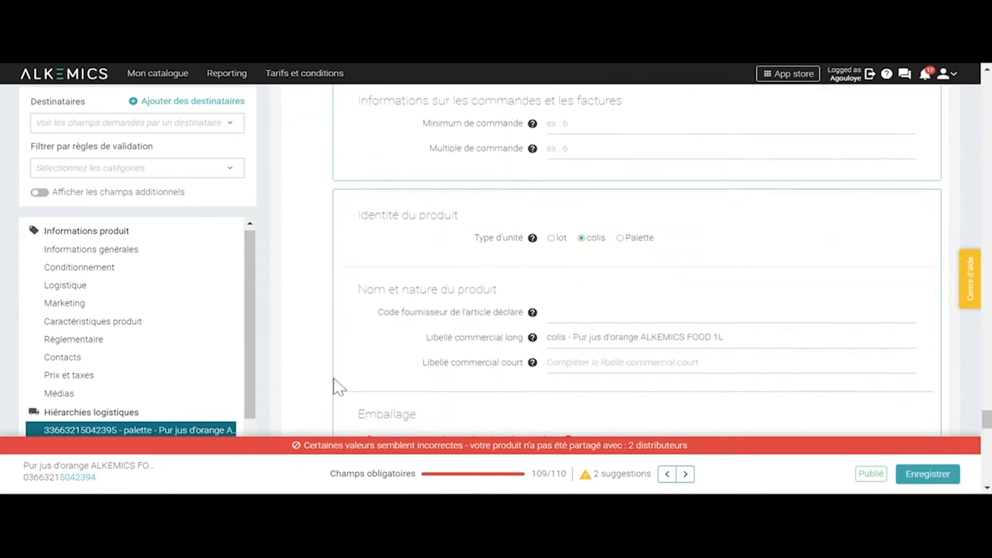
scroll(338, 387, down, 2)
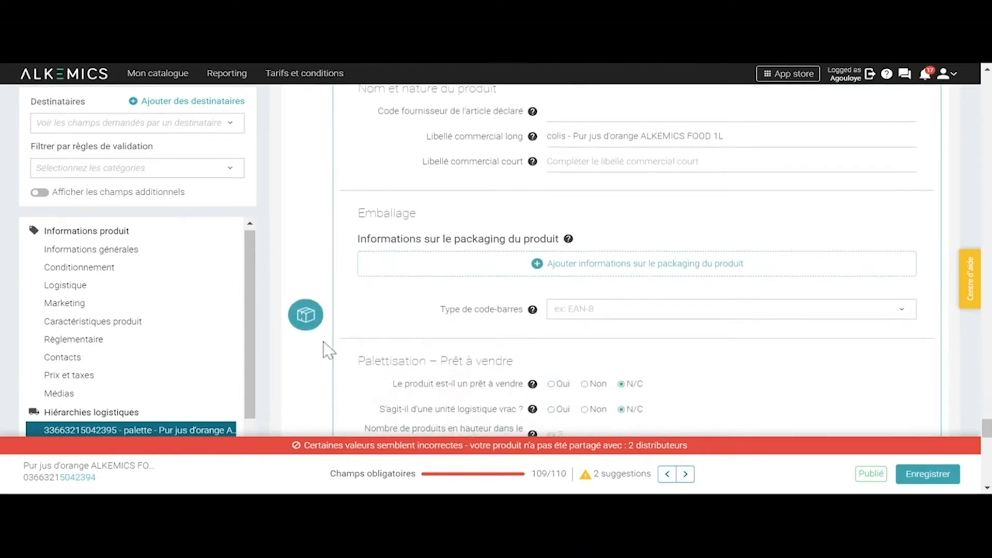
scroll(370, 281, up, 9)
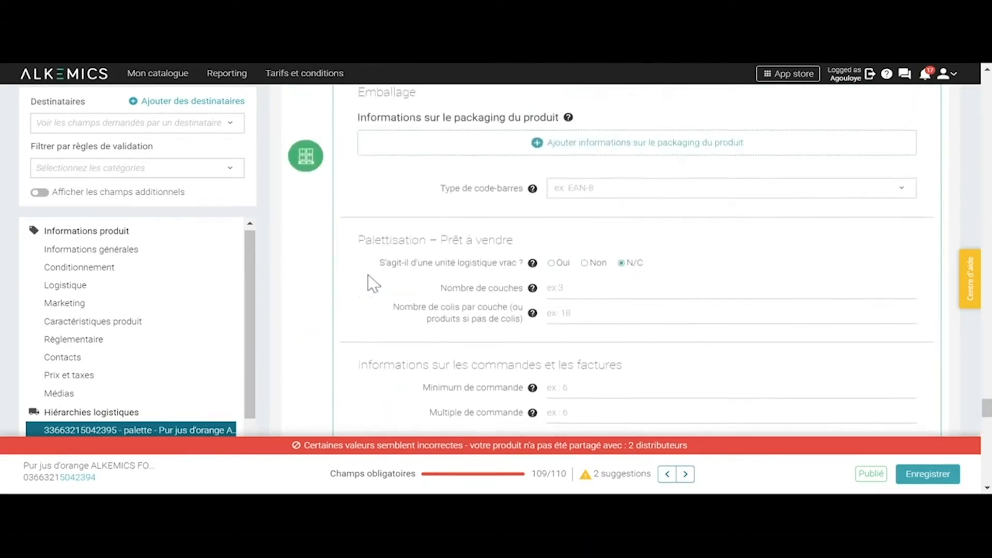
scroll(368, 274, up, 3)
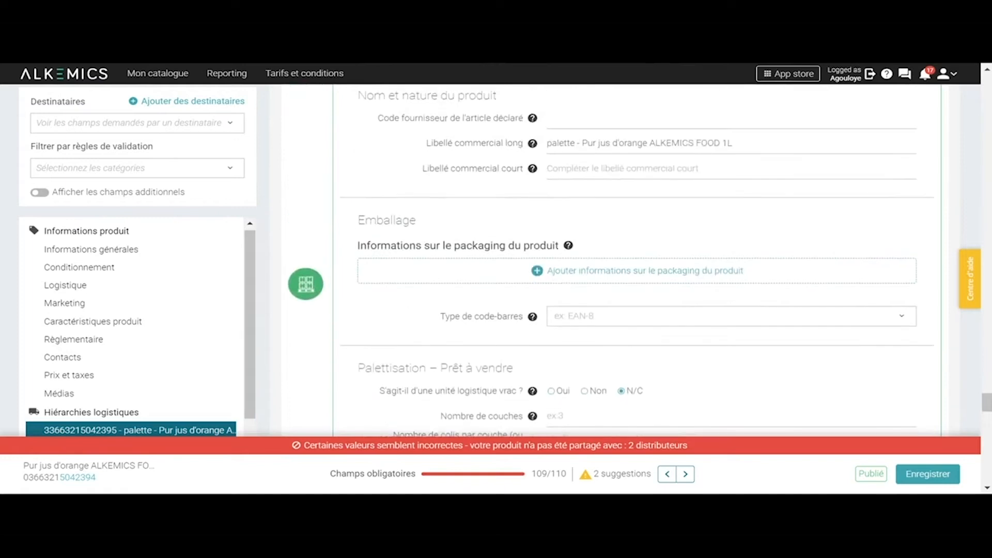
scroll(610, 264, up, 3)
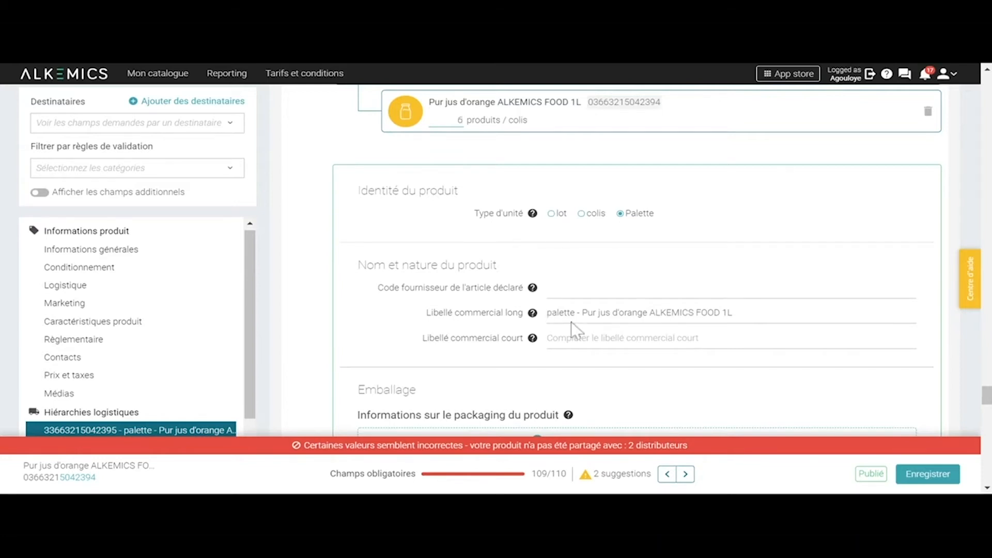
Add a product packaging information entry in the palette's Emballage section
scroll(615, 260, down, 3)
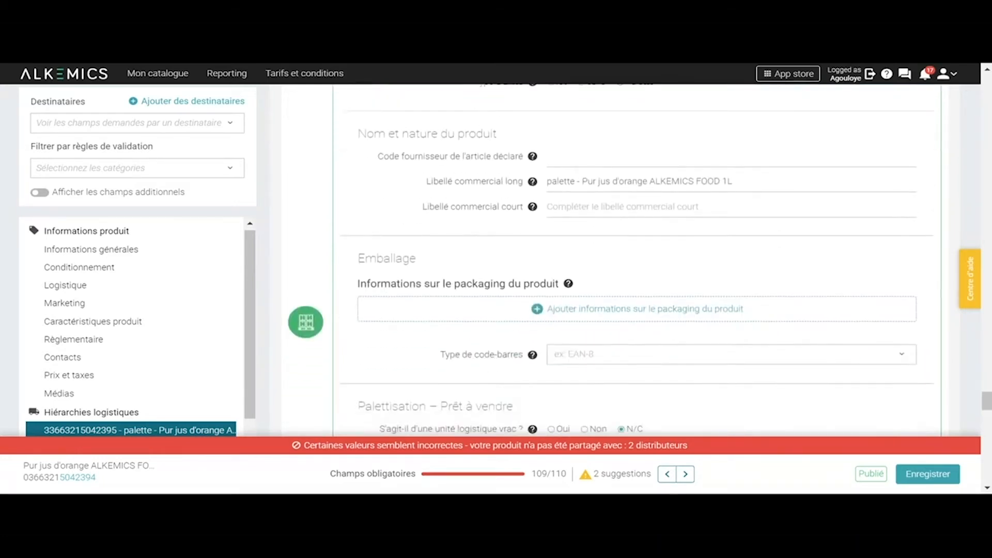
scroll(615, 261, down, 1)
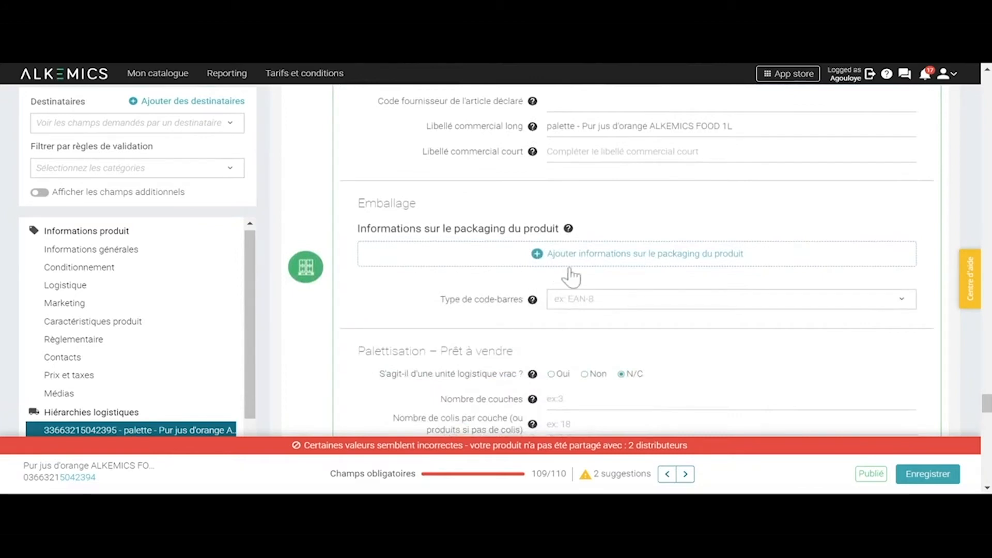
click(600, 260)
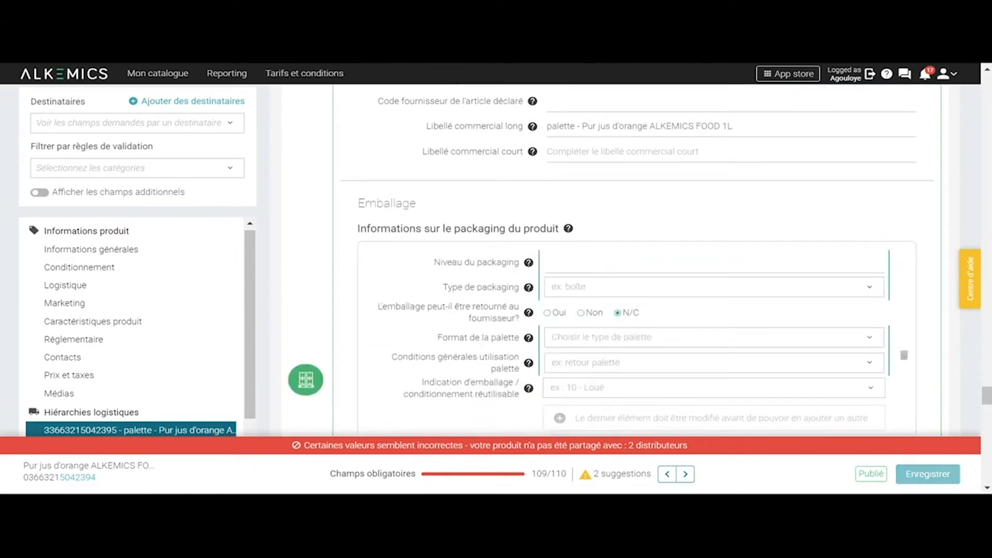
Set the Type de packaging of the palette's packaging entry to Palette
scroll(600, 266, down, 1)
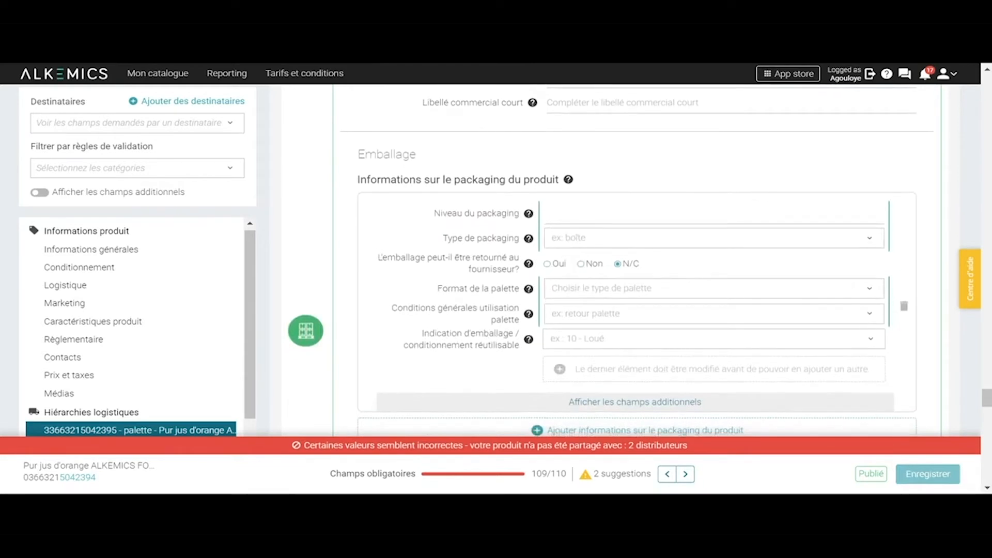
click(871, 238)
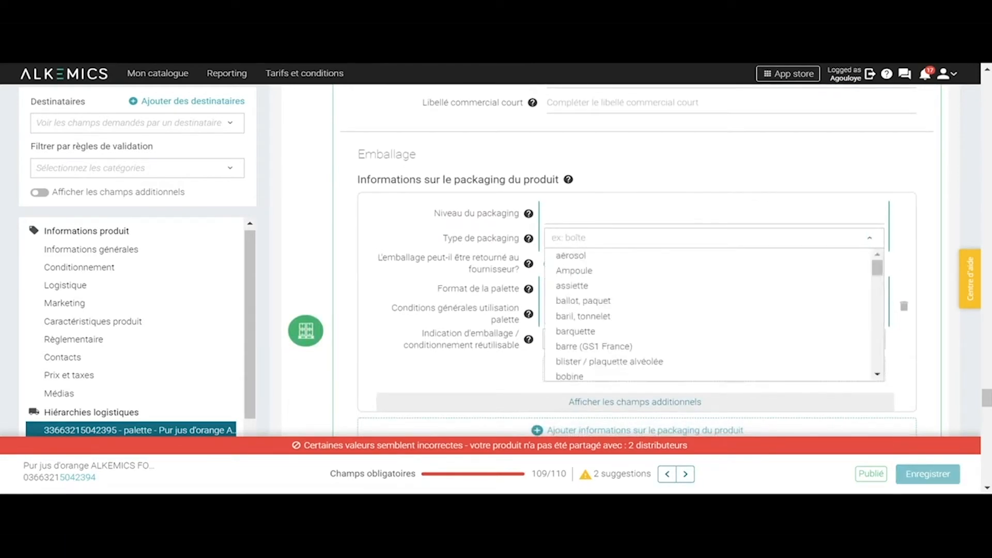
scroll(603, 327, down, 6)
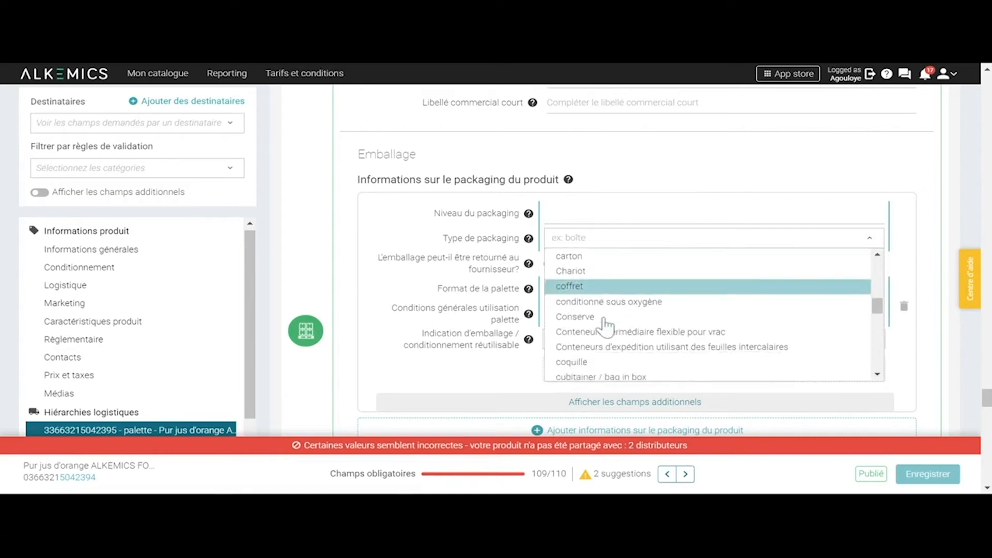
scroll(605, 326, down, 6)
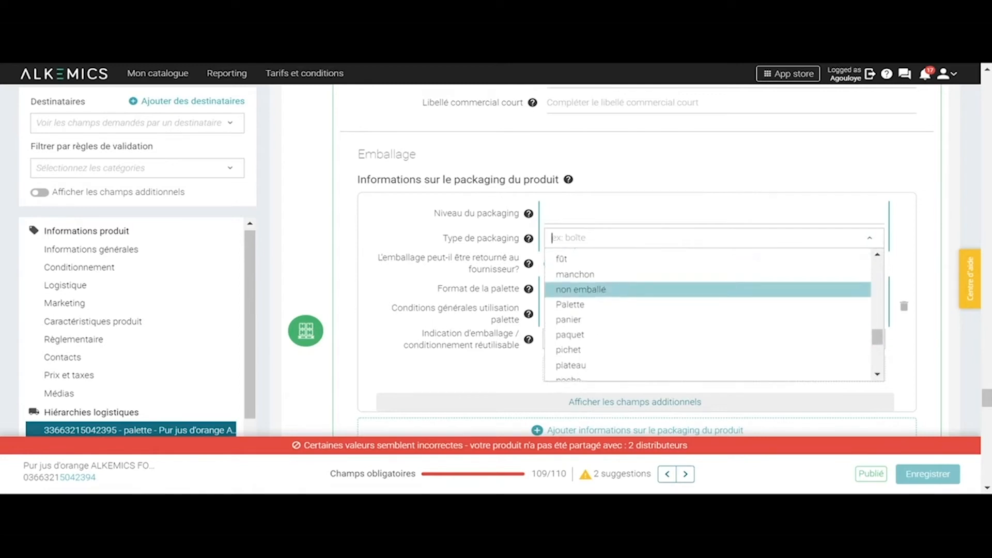
click(598, 310)
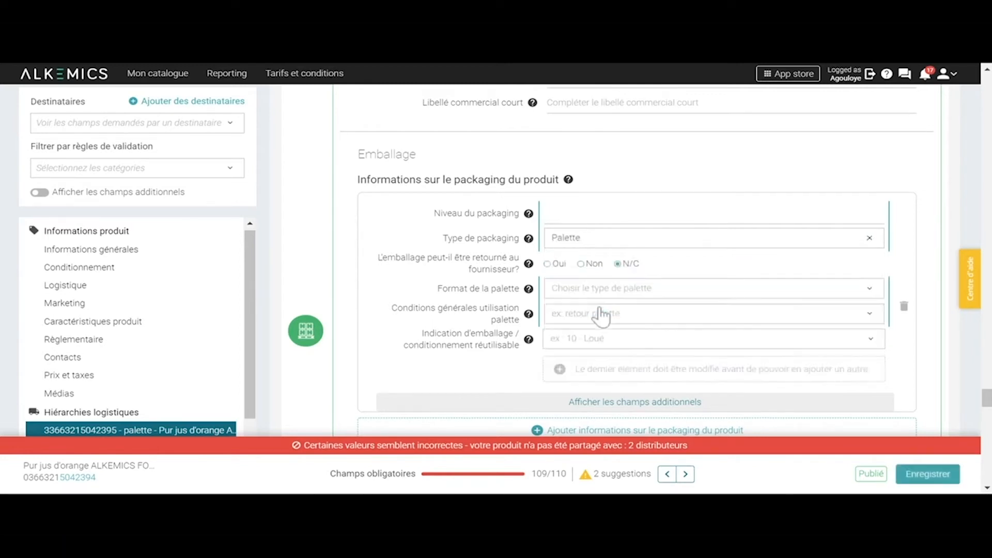
Set the Format de la palette of the palette's packaging entry to Palette ISO 1 - EURO 1/1 (800 X 1200 mm)
click(573, 288)
scroll(592, 370, down, 3)
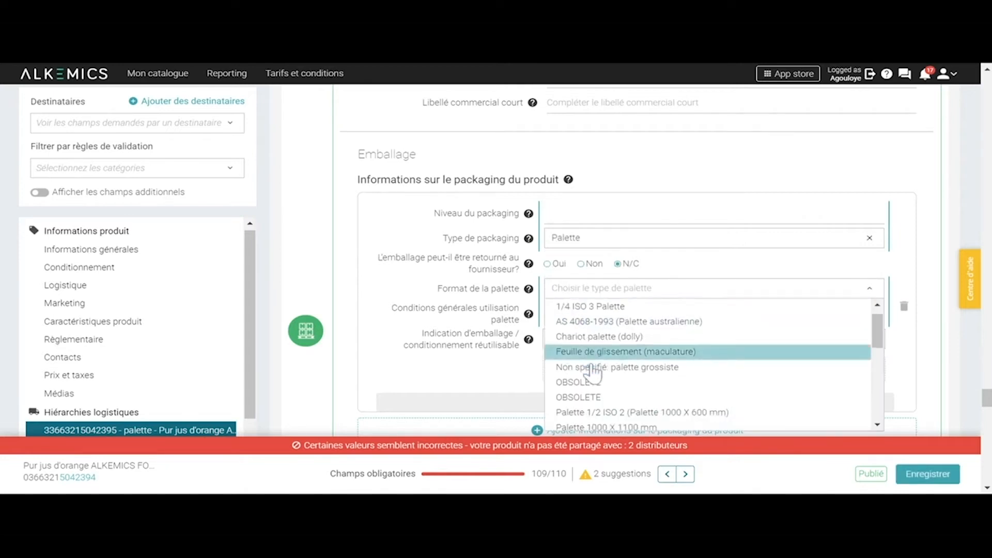
scroll(594, 370, down, 2)
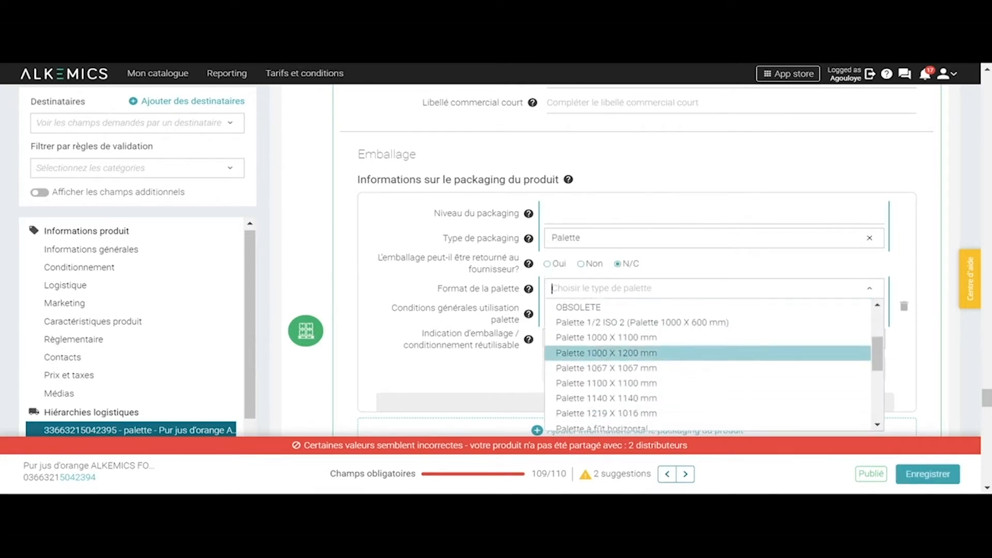
scroll(594, 369, down, 3)
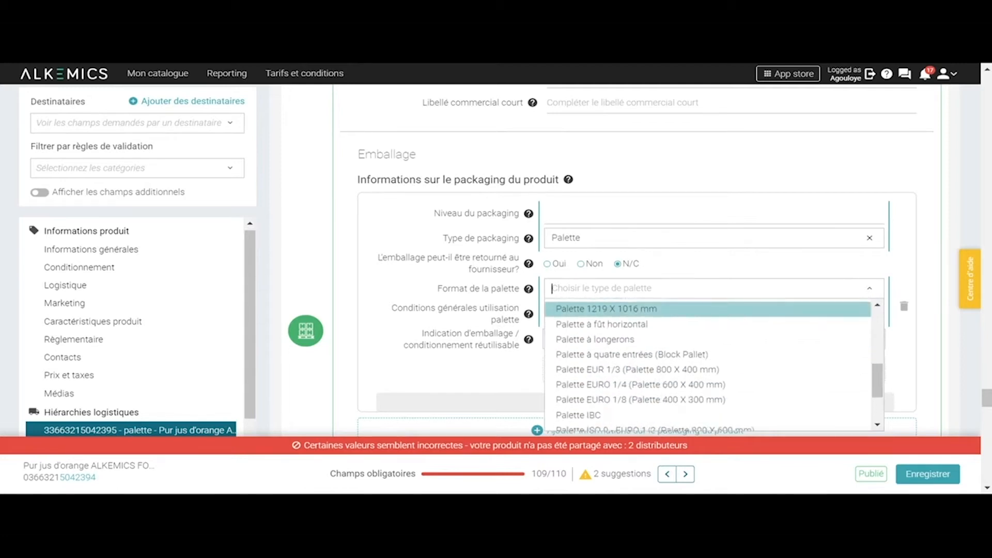
scroll(593, 368, down, 2)
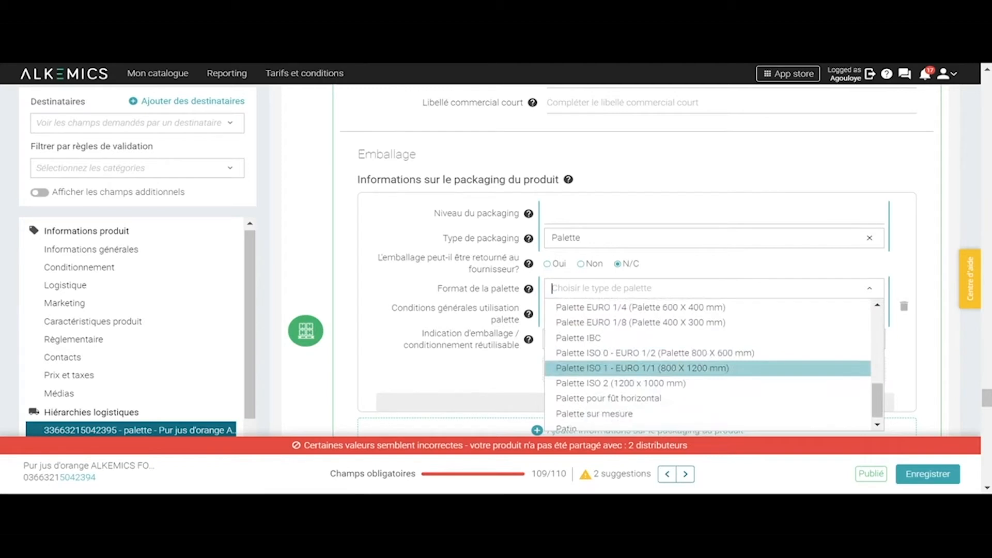
click(595, 369)
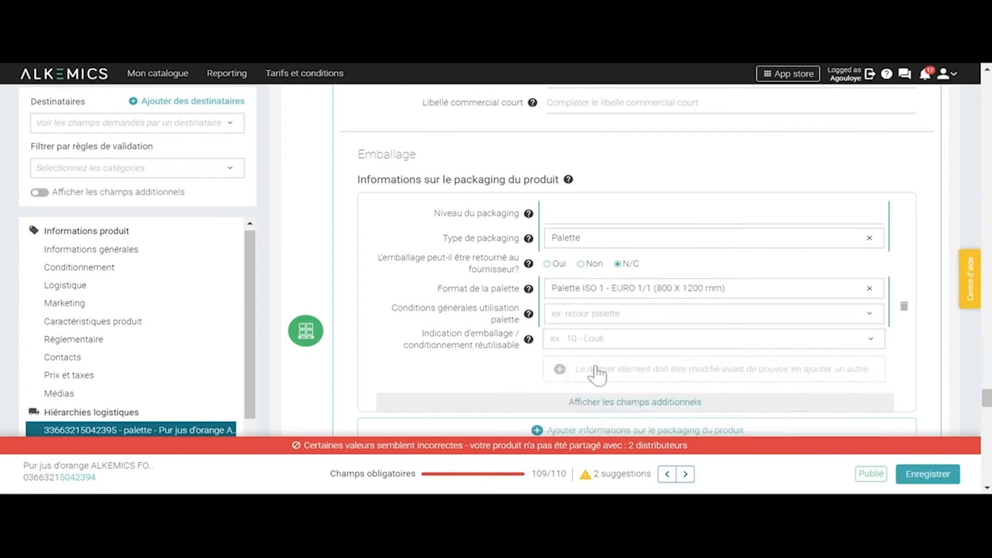
Set the palette's usage conditions to Support palette consigné and its reusable packaging indication to 4 - Consigné
click(579, 313)
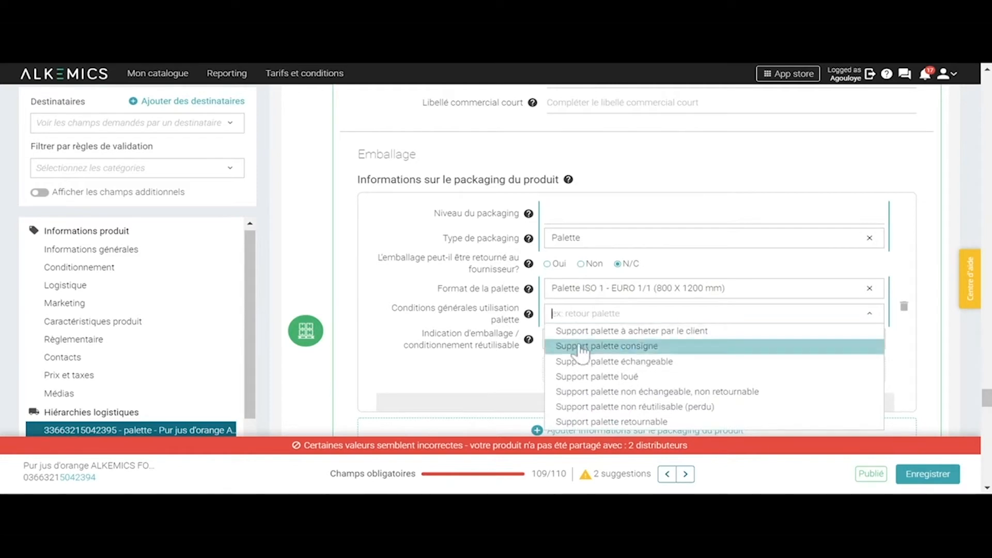
click(581, 348)
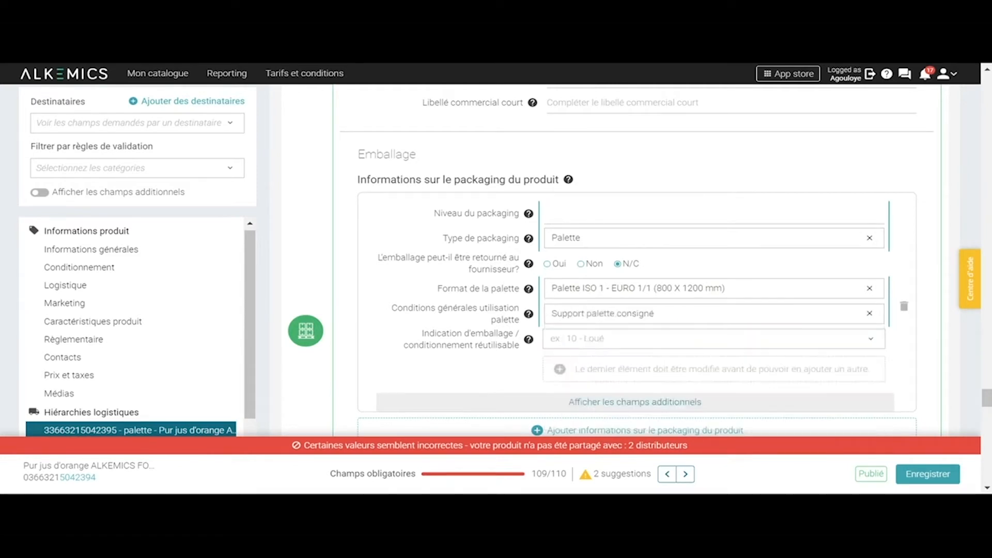
click(580, 339)
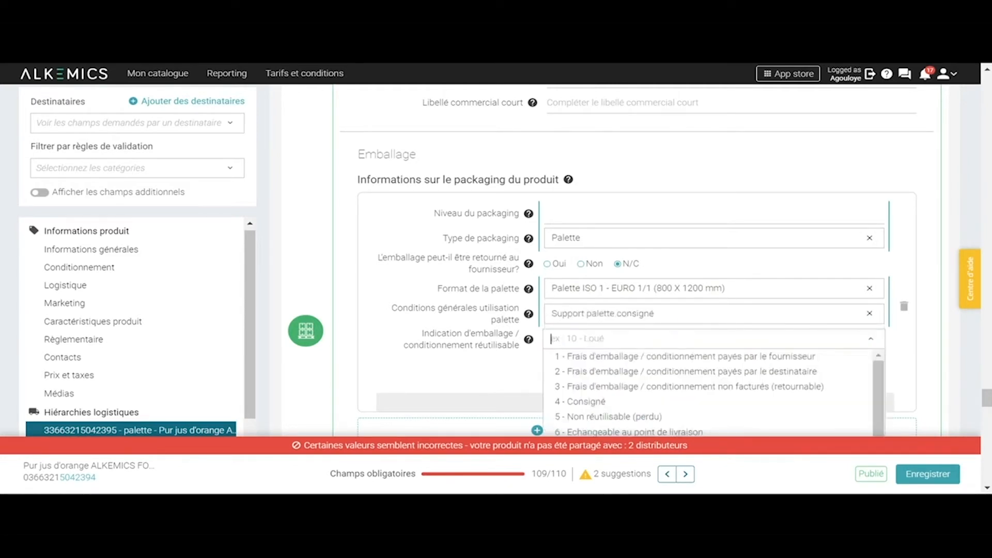
click(581, 402)
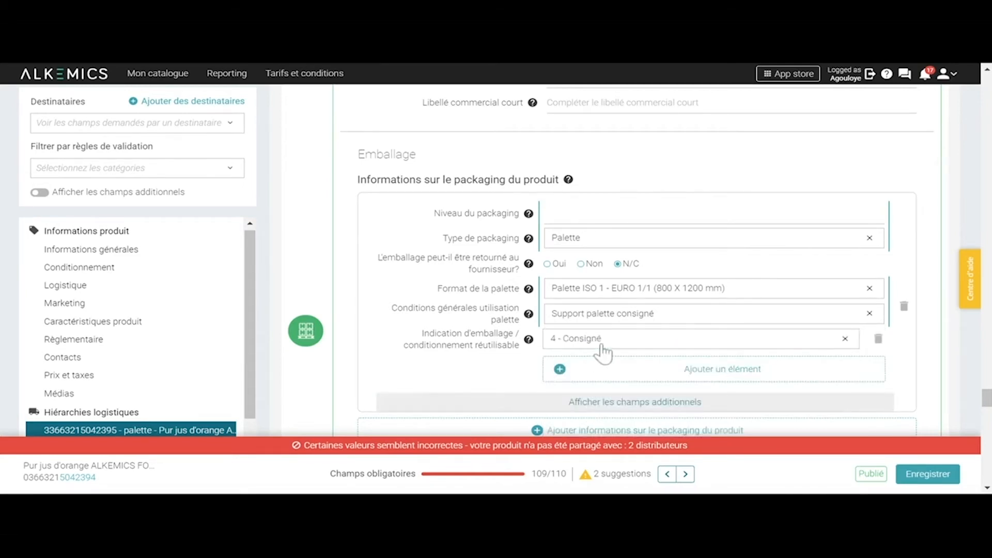
Set the palette's palletisation to 5 couches with 20 colis par couche
scroll(611, 262, down, 5)
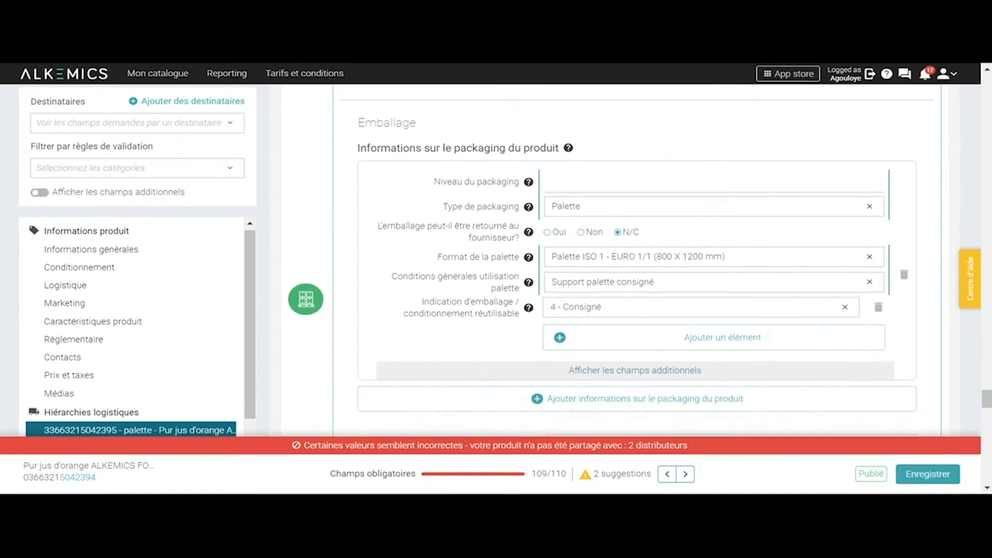
scroll(611, 262, down, 4)
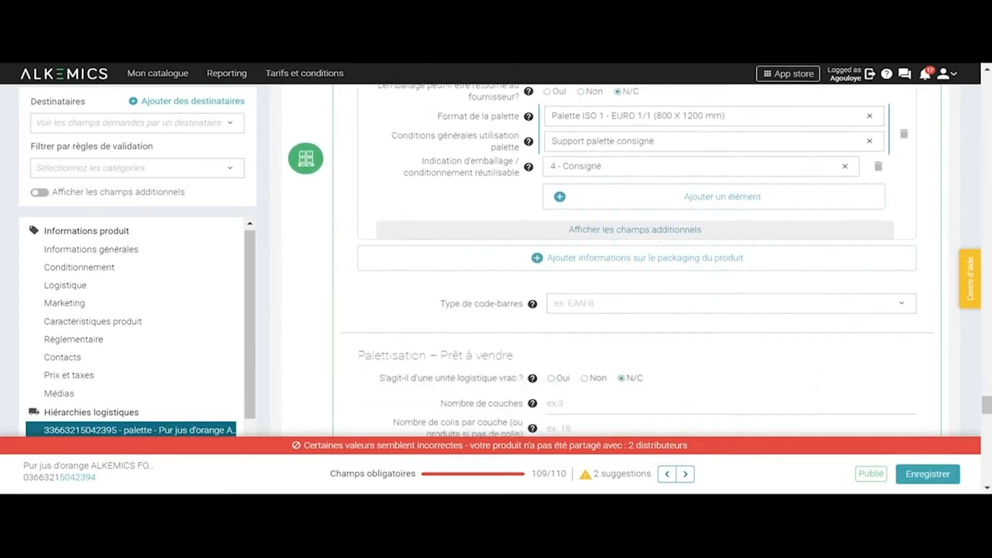
scroll(611, 262, down, 3)
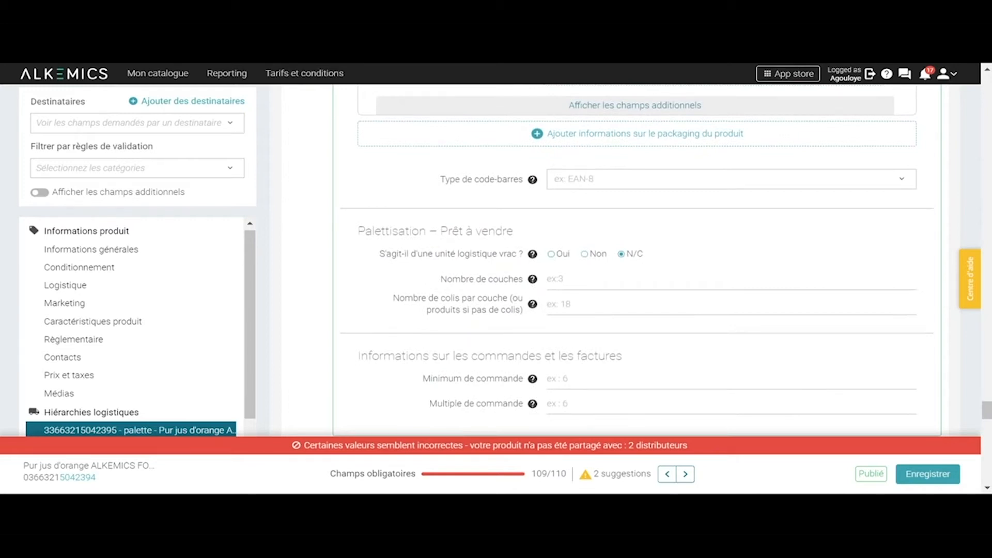
click(573, 279)
text(5)
click(548, 305)
text(20)
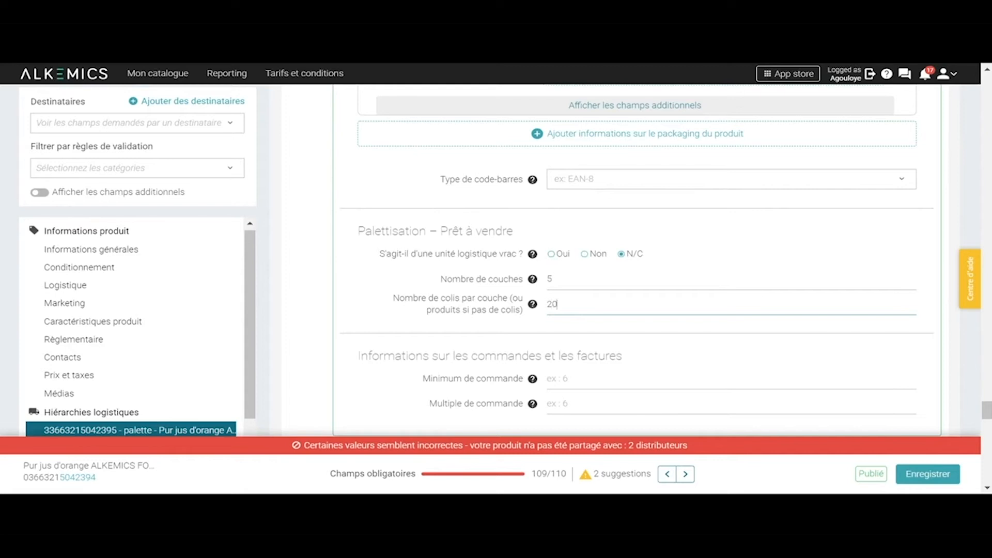
Set both the Minimum de commande and the Multiple de commande of the palette to 1
scroll(636, 258, down, 1)
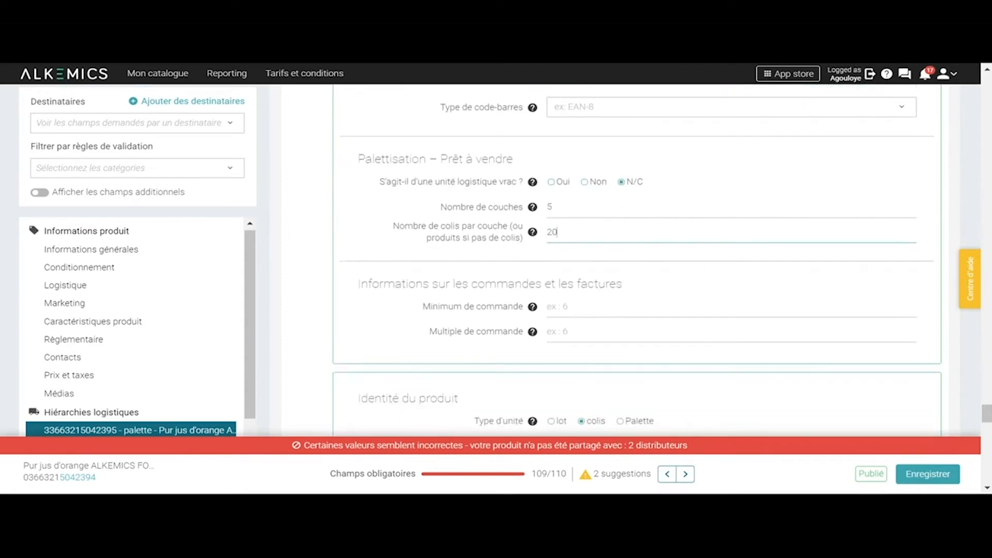
click(549, 306)
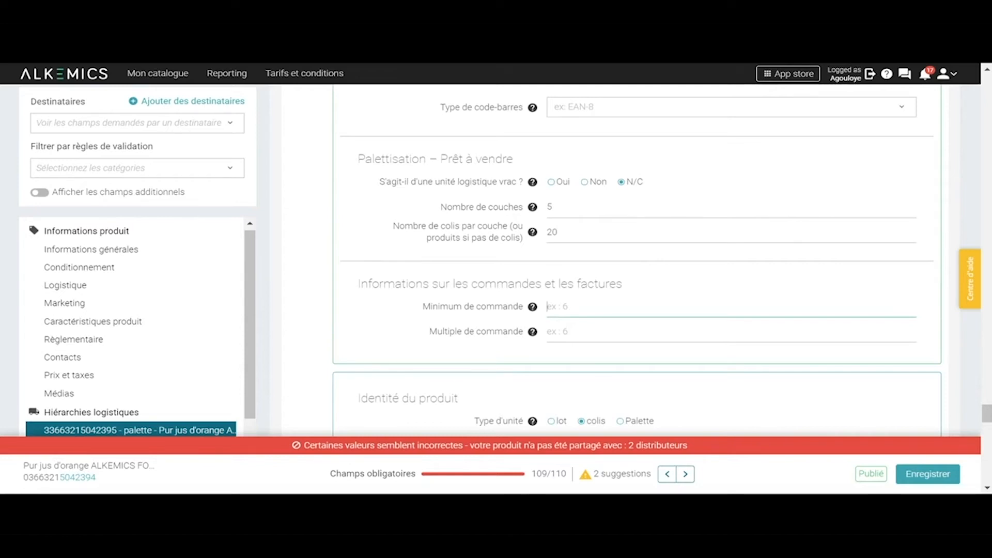
text(1)
click(549, 332)
text(1)
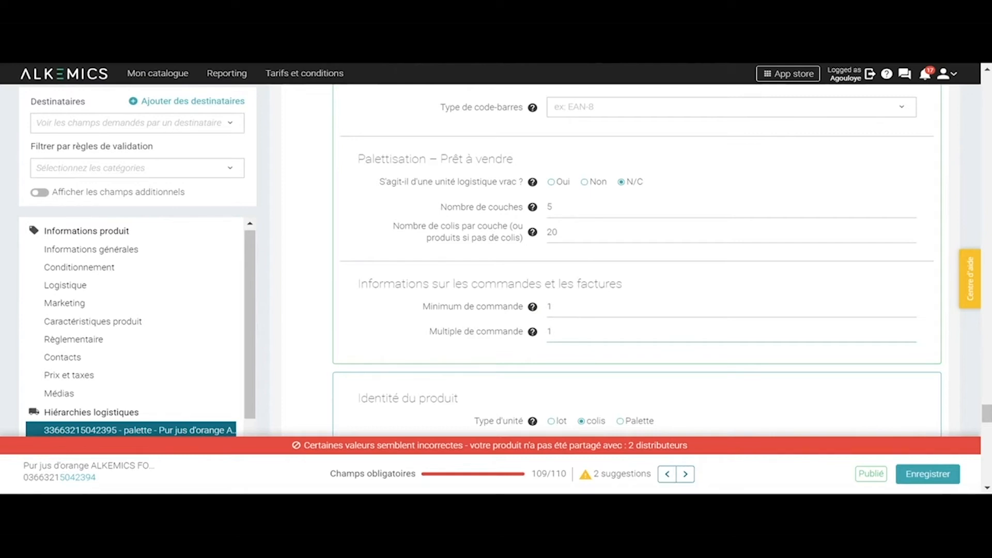
Add a product packaging information entry in the colis's Emballage section and set its Type de packaging to carton
scroll(635, 261, down, 2)
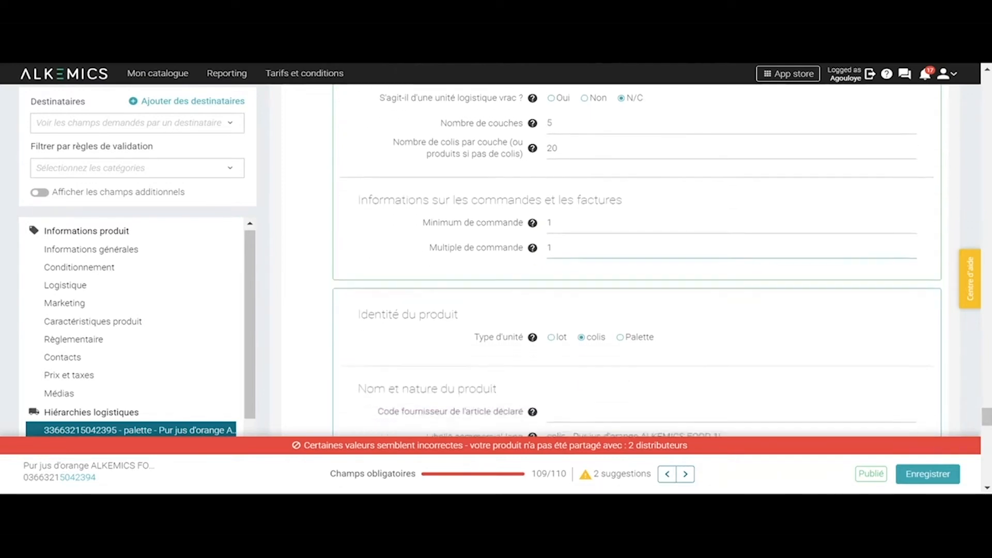
scroll(563, 197, down, 2)
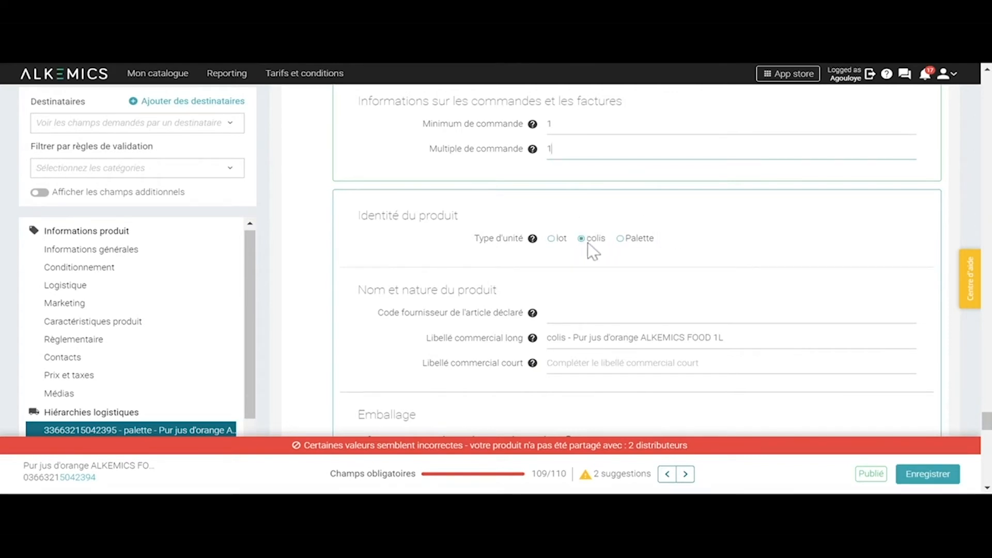
scroll(588, 242, down, 2)
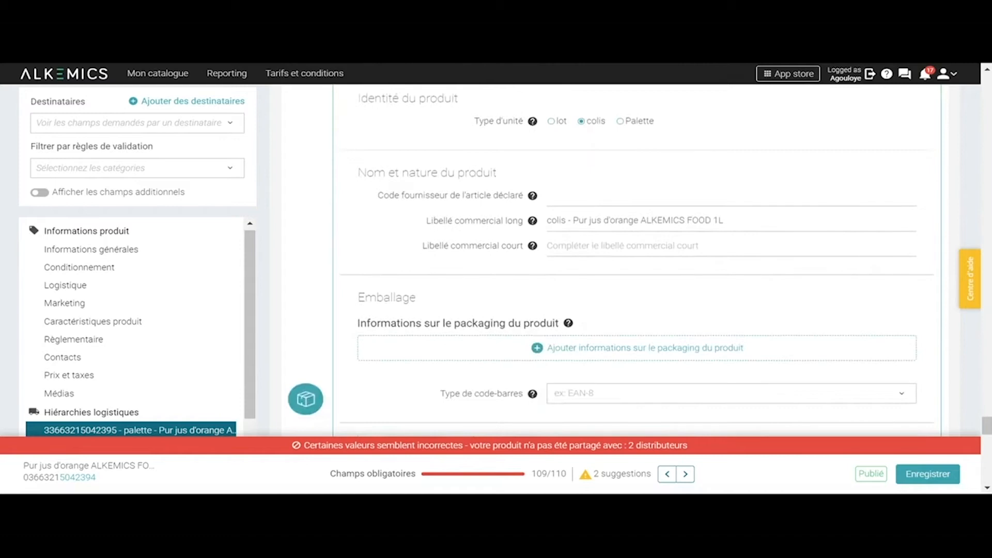
scroll(636, 259, down, 2)
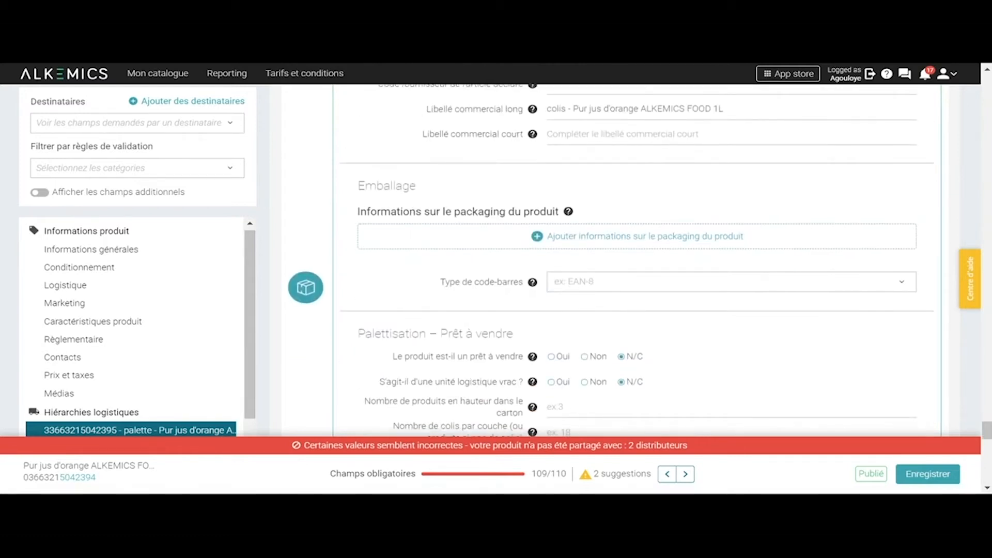
click(578, 247)
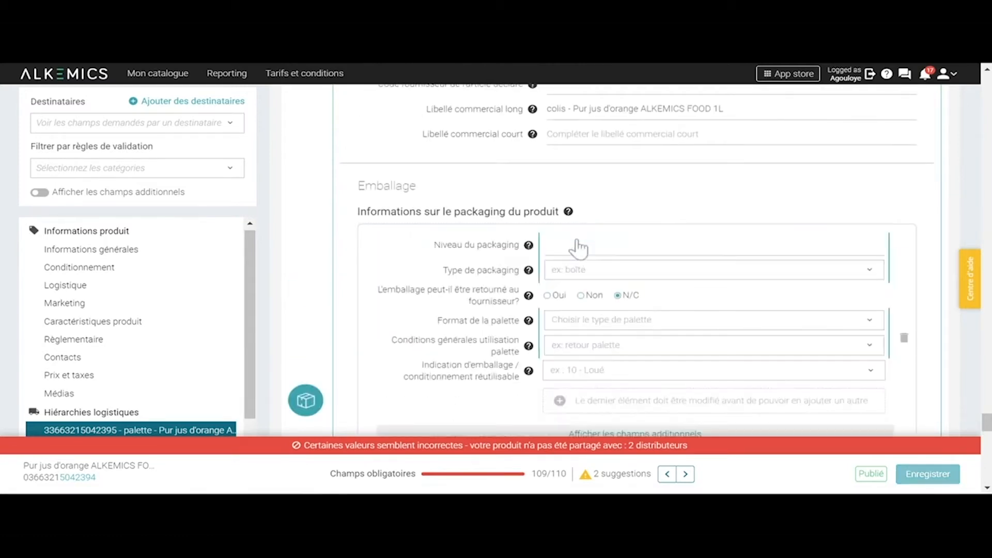
click(580, 271)
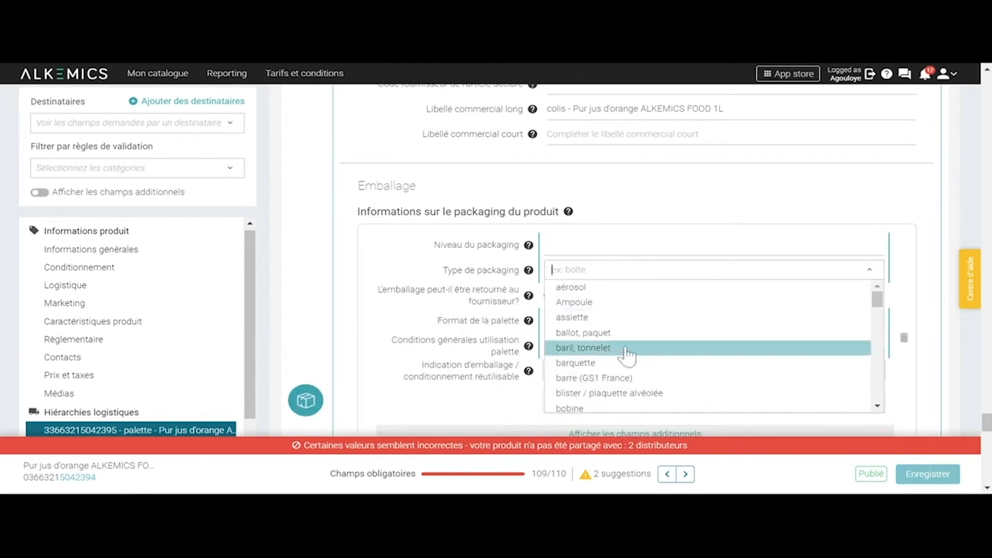
scroll(627, 355, down, 1)
scroll(627, 359, down, 5)
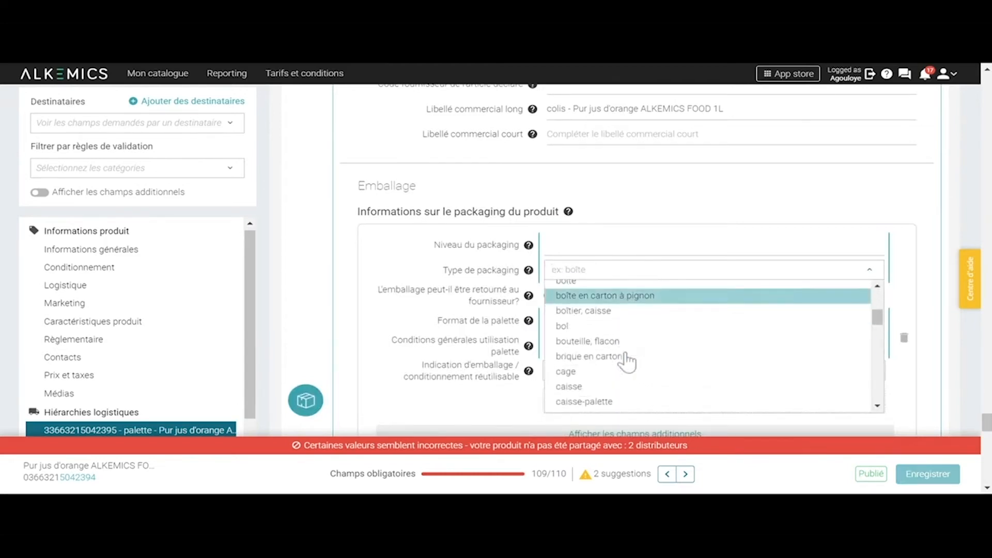
scroll(607, 362, down, 4)
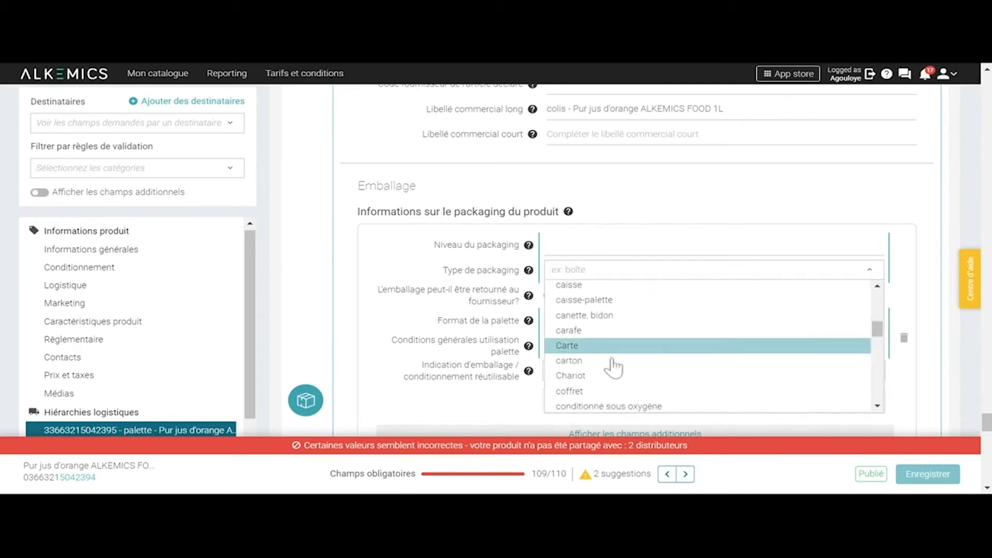
click(605, 361)
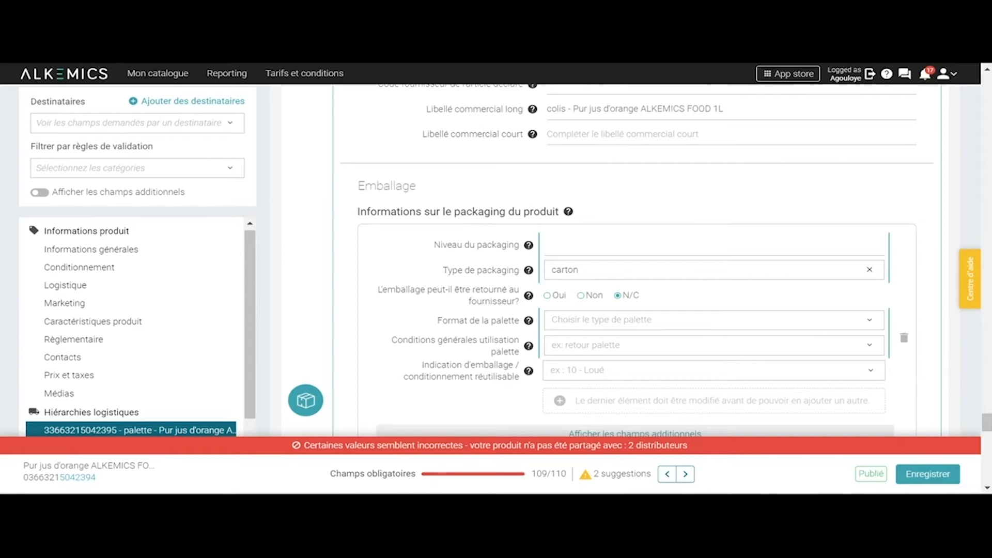
Set the product arrangement in the colis to 1 en hauteur, 2 en profondeur and 3 en facing
scroll(459, 354, down, 5)
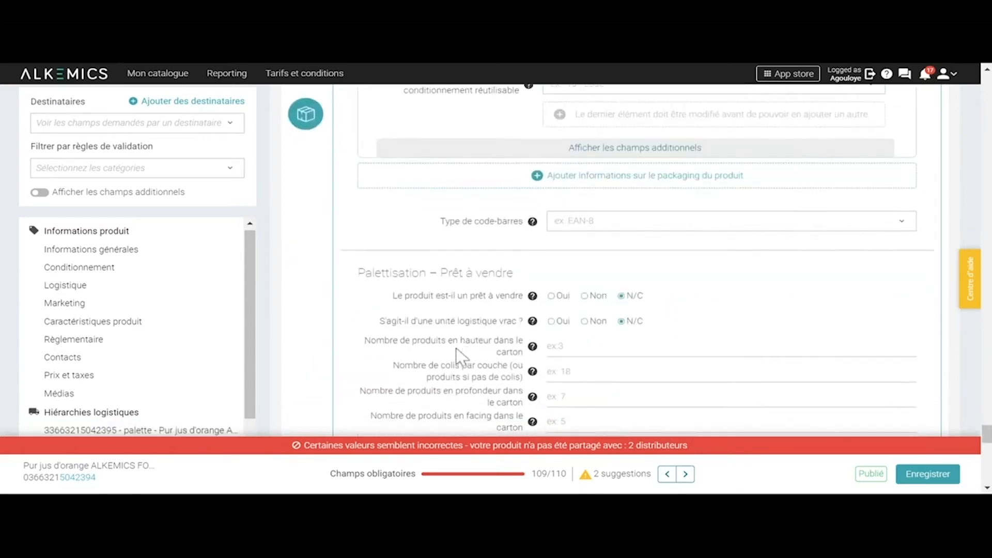
scroll(458, 355, down, 1)
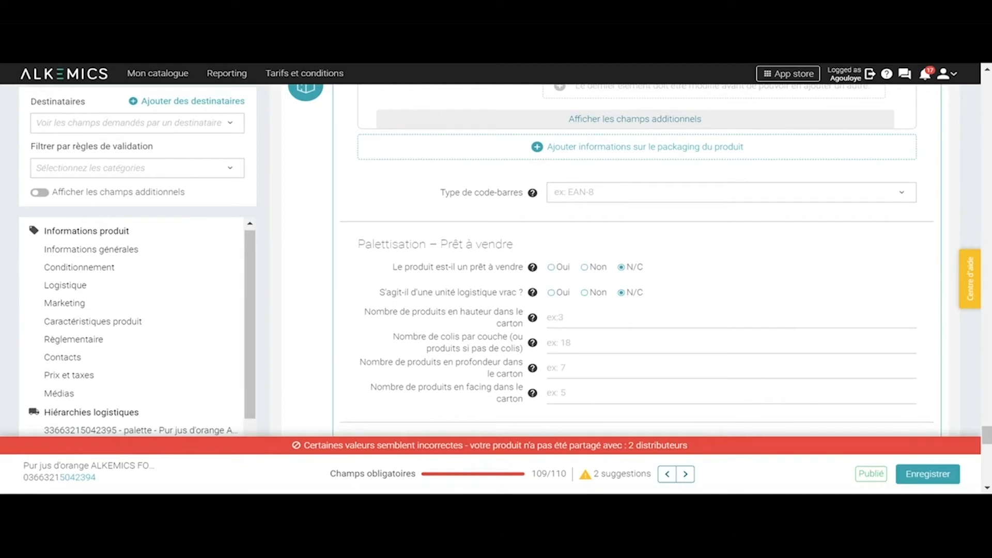
click(556, 317)
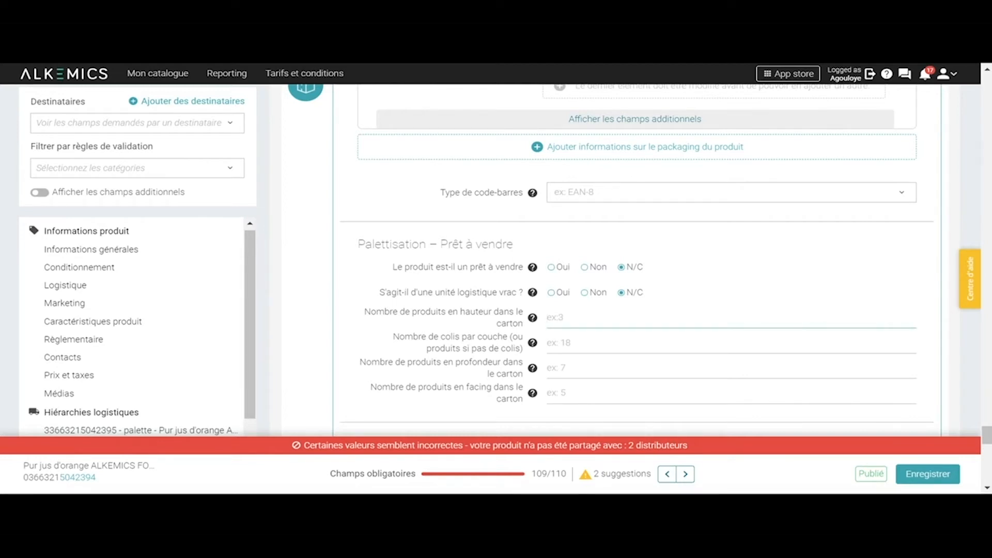
text(1)
click(569, 343)
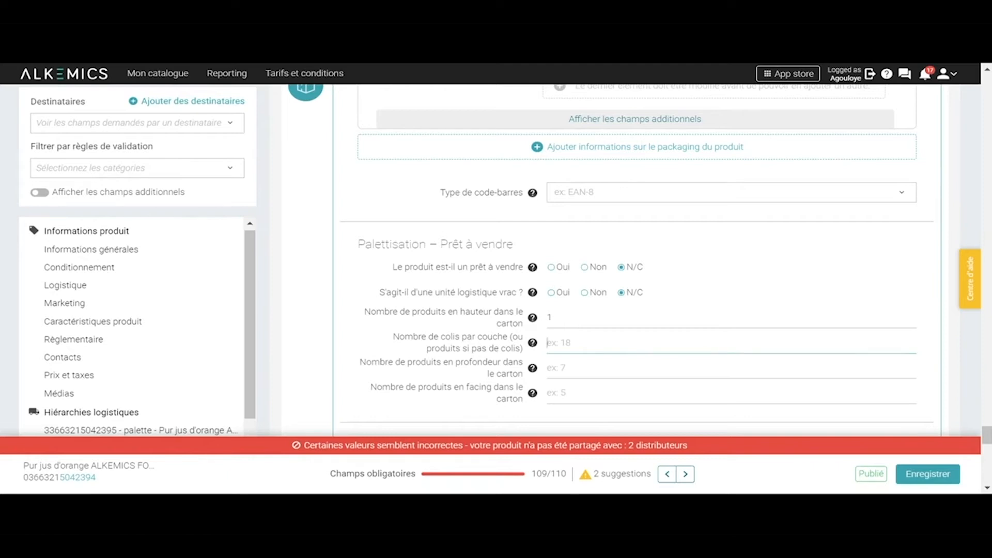
scroll(637, 261, down, 1)
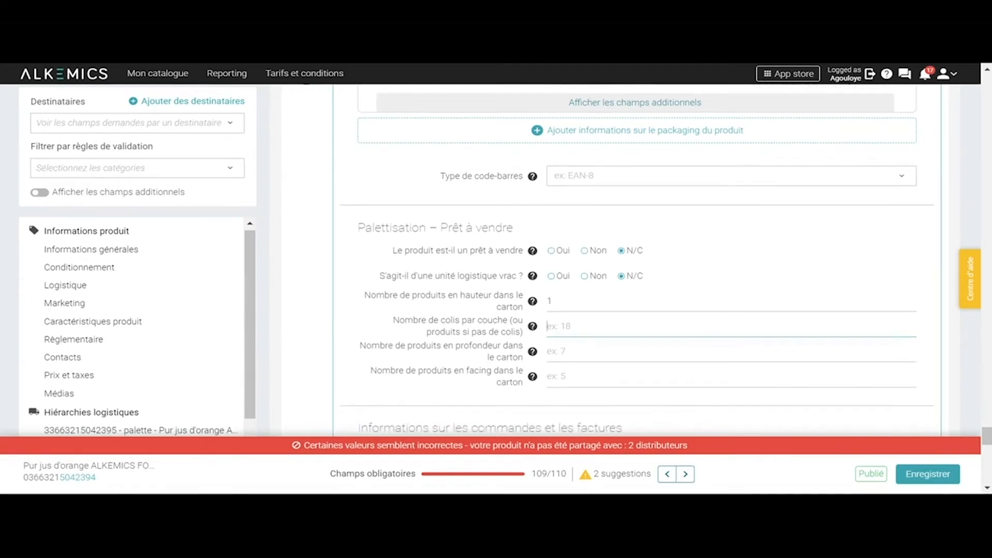
click(556, 341)
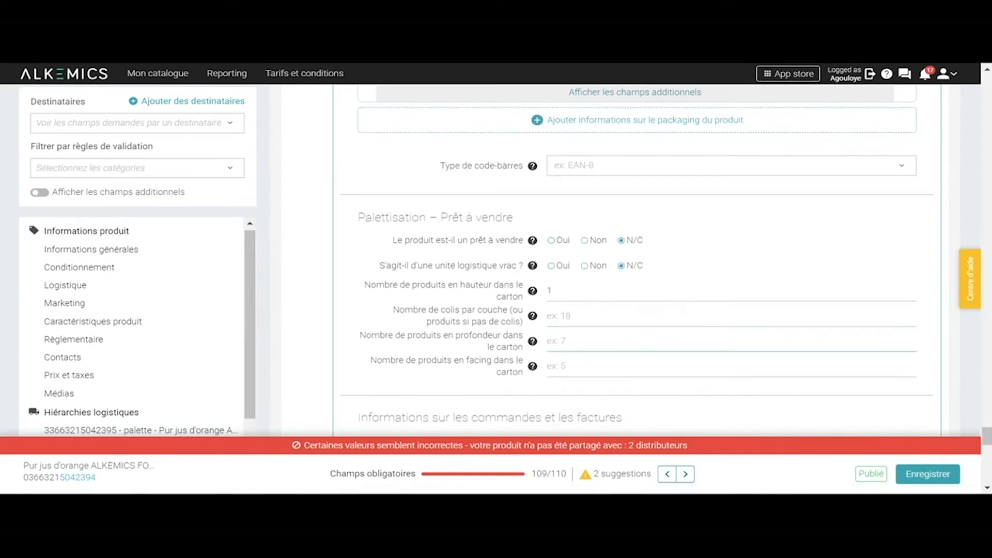
text(2)
click(549, 366)
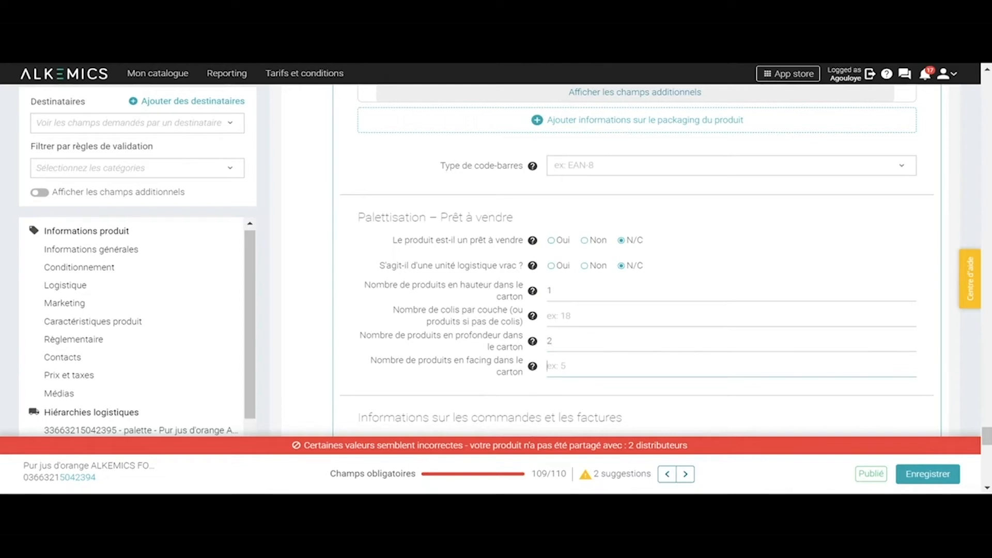
text(3)
Set the length unit for the logistics units' dimensions to centimètre
scroll(641, 258, down, 2)
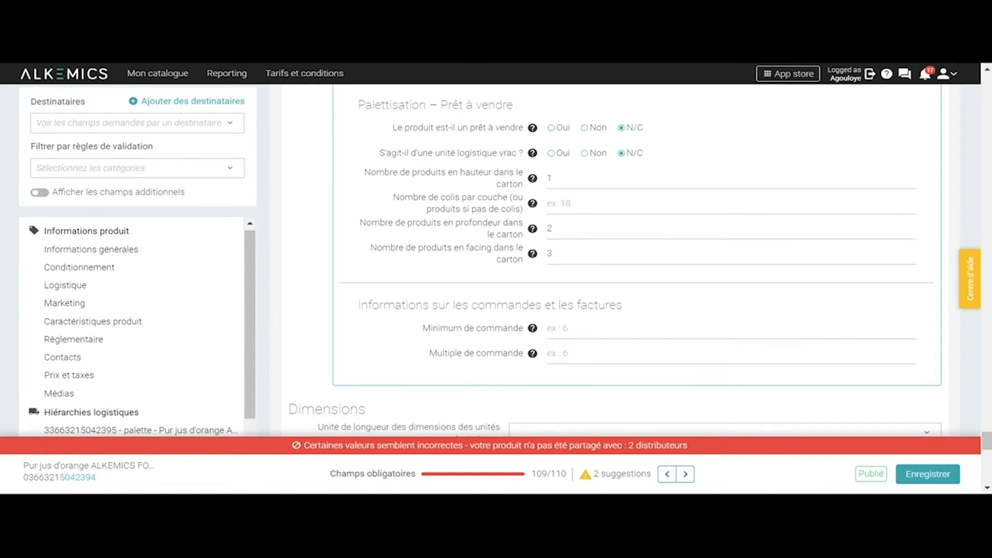
scroll(615, 261, down, 2)
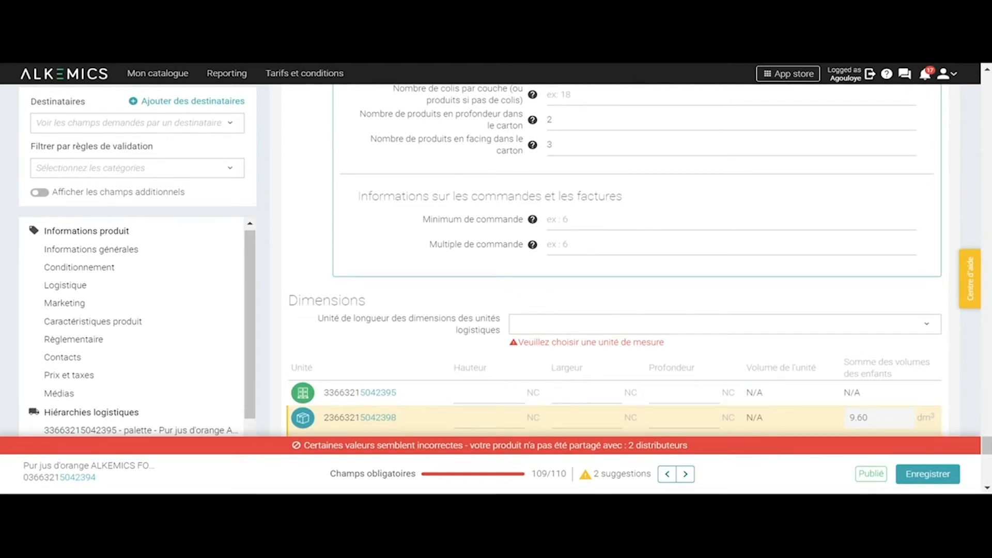
scroll(615, 261, down, 2)
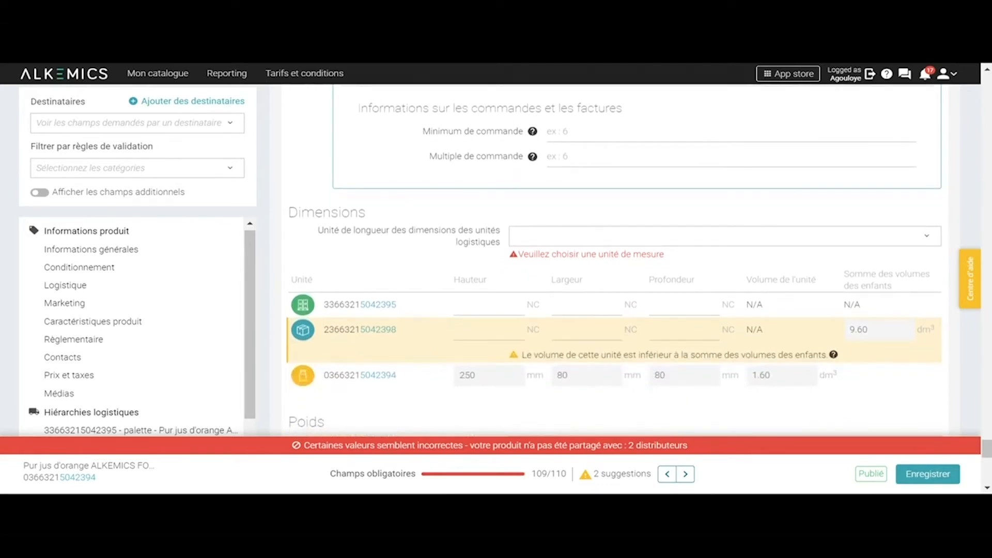
click(726, 236)
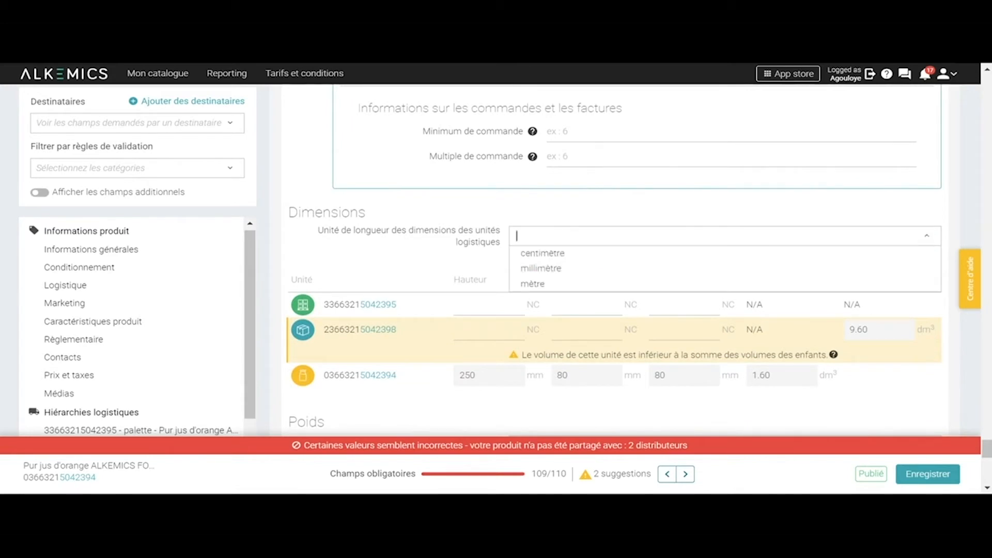
click(550, 255)
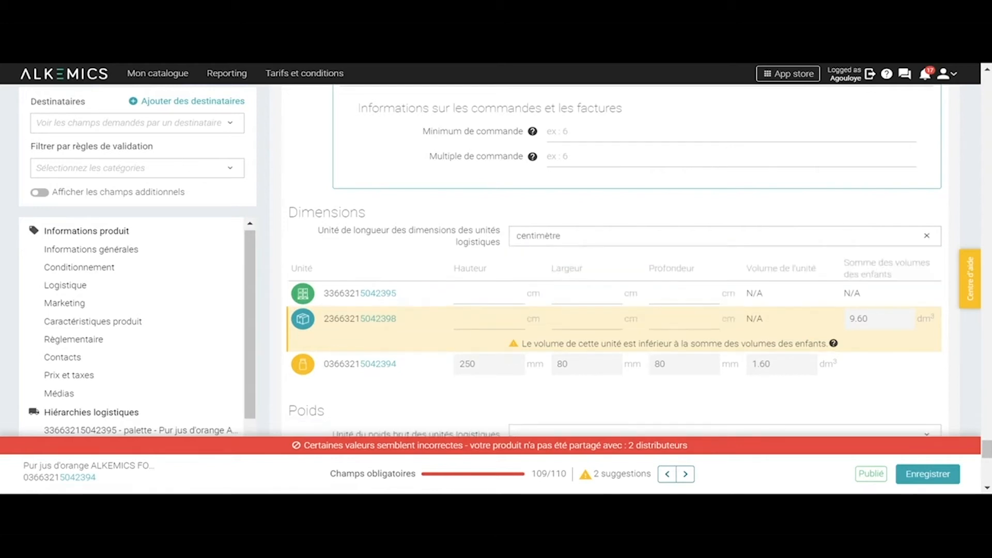
Enter the colis dimensions as 25.7 cm Hauteur, 16.7 cm Largeur and 25.4 cm Profondeur
click(461, 323)
text(25.7)
key(Tab)
text(167)
key(BackSpace)
text(.7)
key(Tab)
text(25)
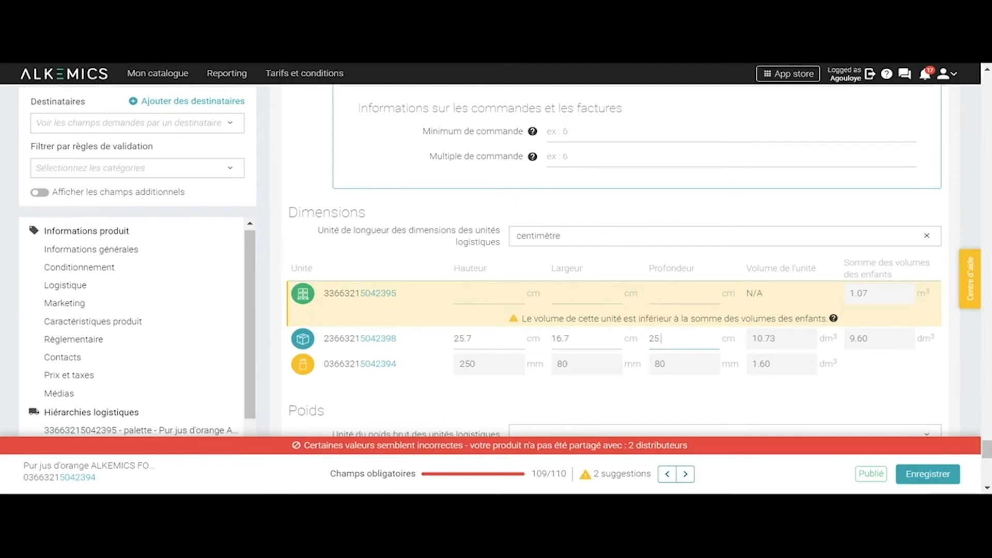
text(.4)
Enter the palette dimensions as 145.1 cm Hauteur, 80 cm Largeur and 120 cm Profondeur
click(489, 294)
text(145.1)
click(554, 295)
text(80)
click(649, 296)
text(120)
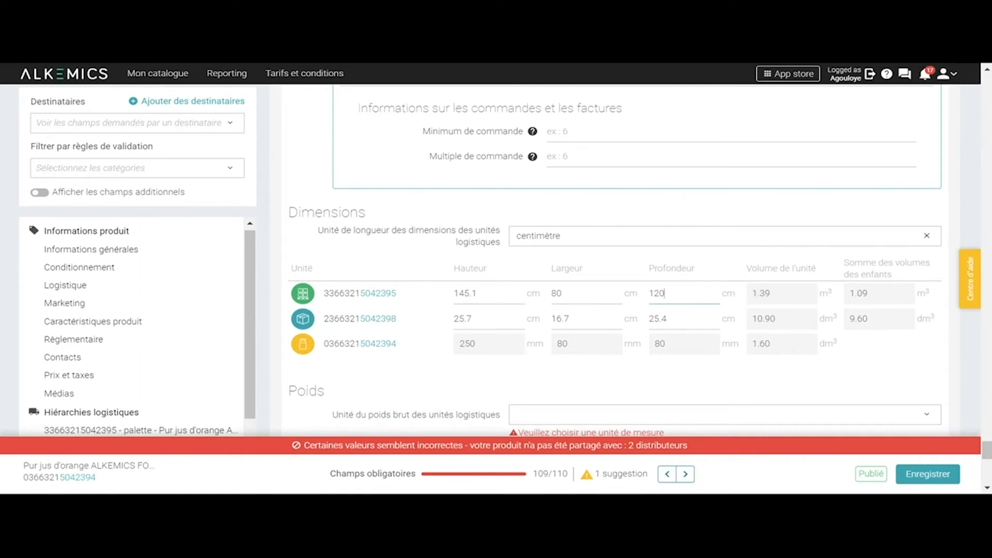
Set the gross weight unit of the logistics units to kilogramme in the Poids section
scroll(627, 344, down, 3)
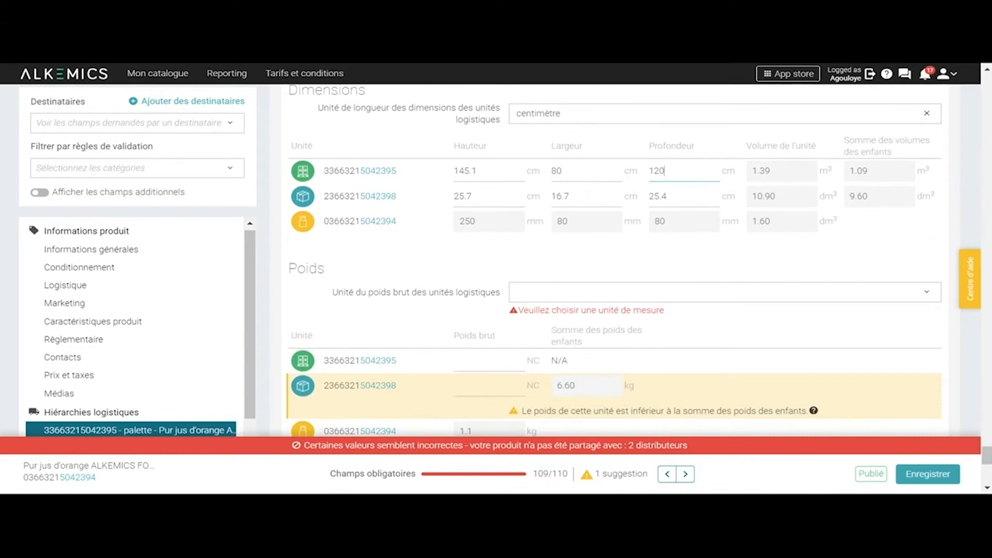
click(635, 293)
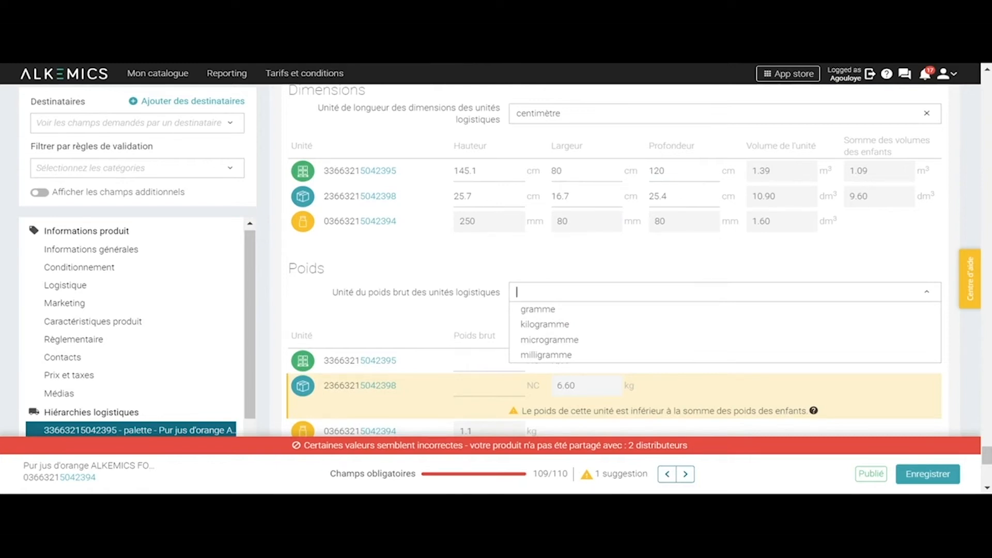
click(554, 326)
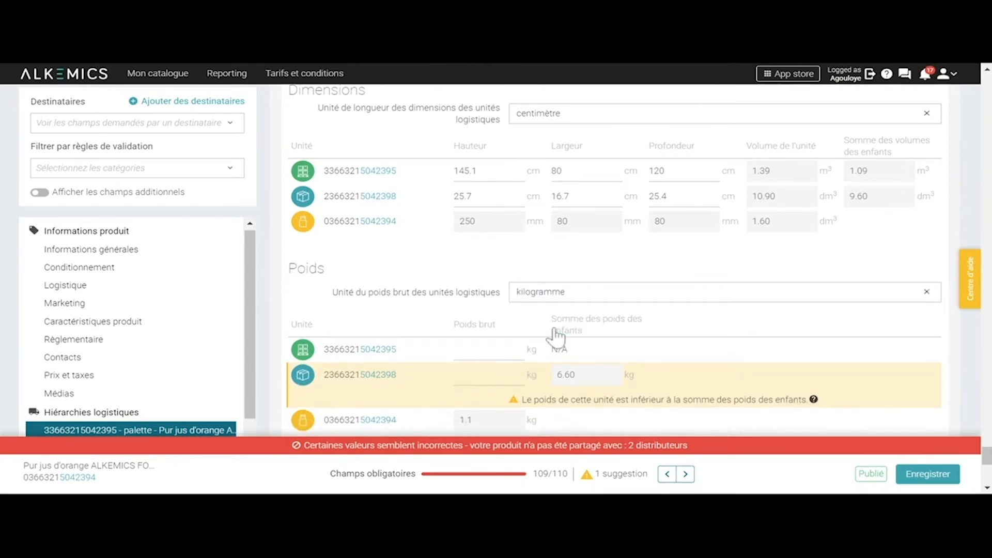
Set the Poids brut to 6.7 kg for the colis and 695 kg for the palette
scroll(556, 337, down, 1)
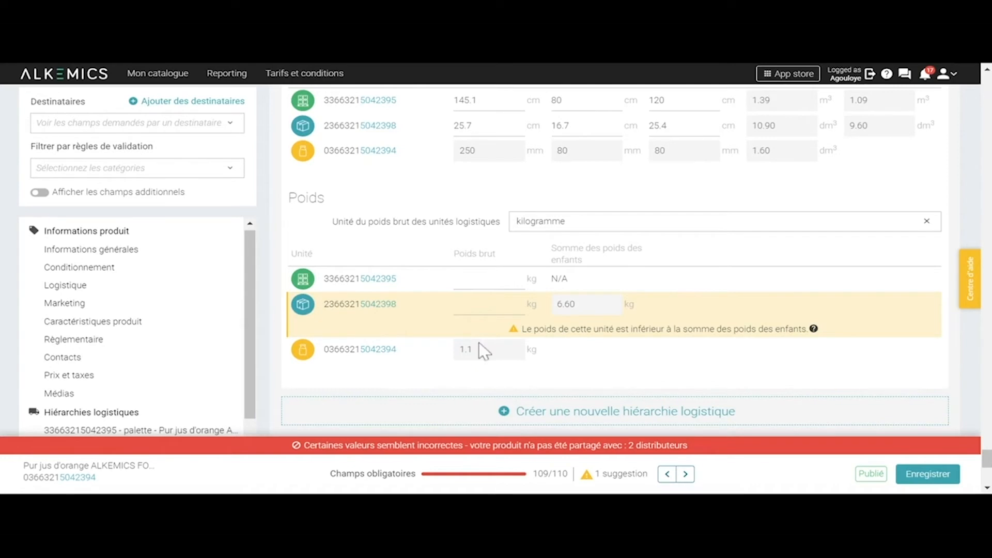
click(476, 309)
text(6)
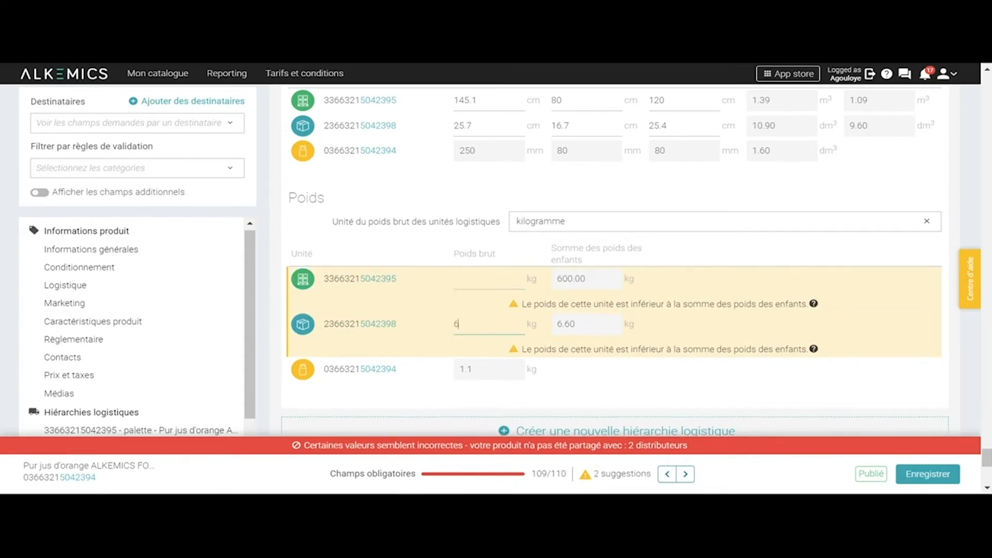
text(.7)
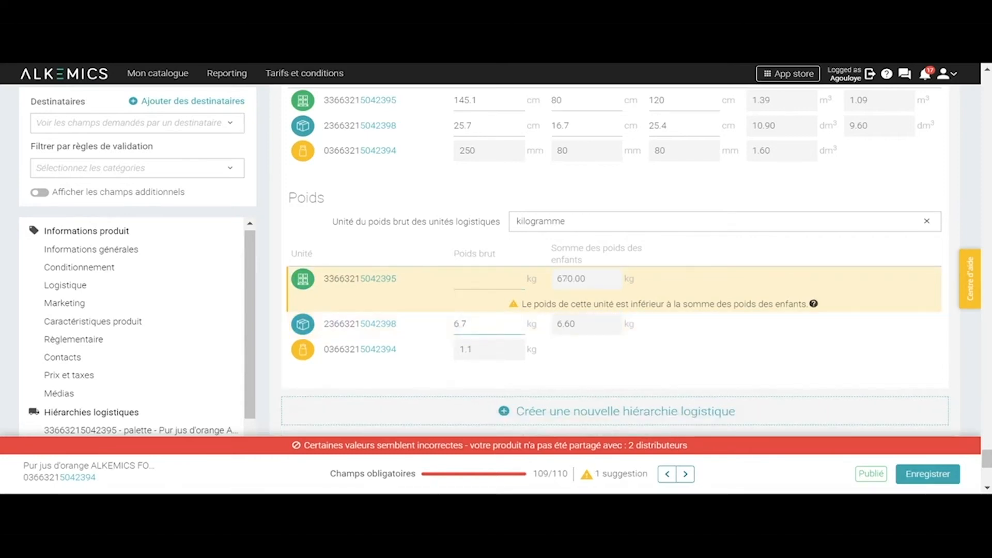
click(489, 279)
text(695)
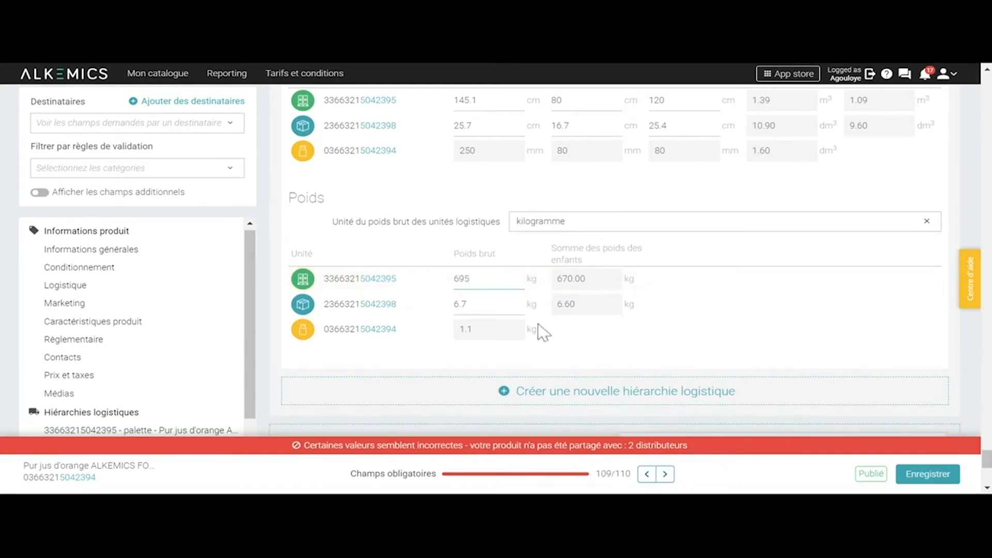
scroll(538, 324, down, 1)
scroll(538, 325, up, 1)
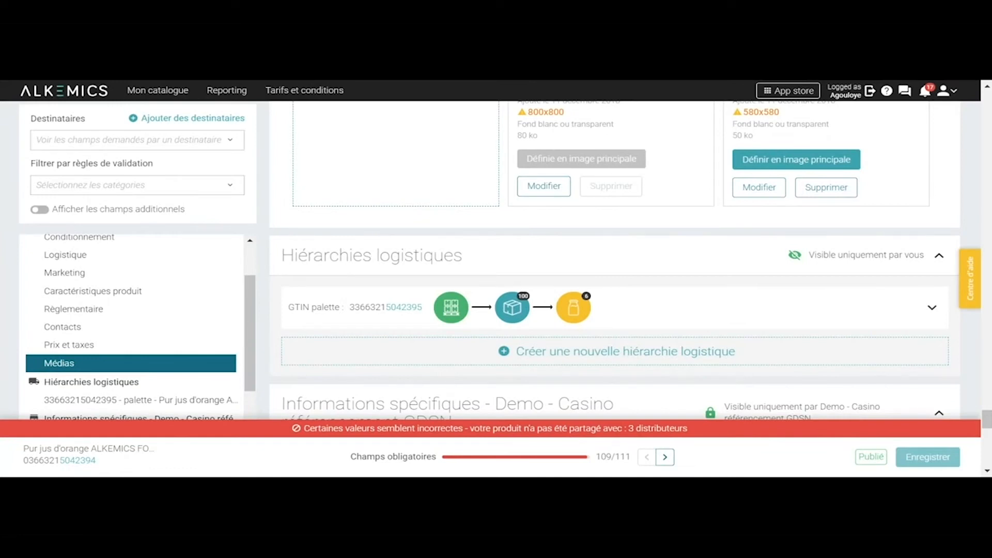
Expand the palette hierarchy, review its GTINs, quantities and palette packaging details, and collapse it again
click(646, 315)
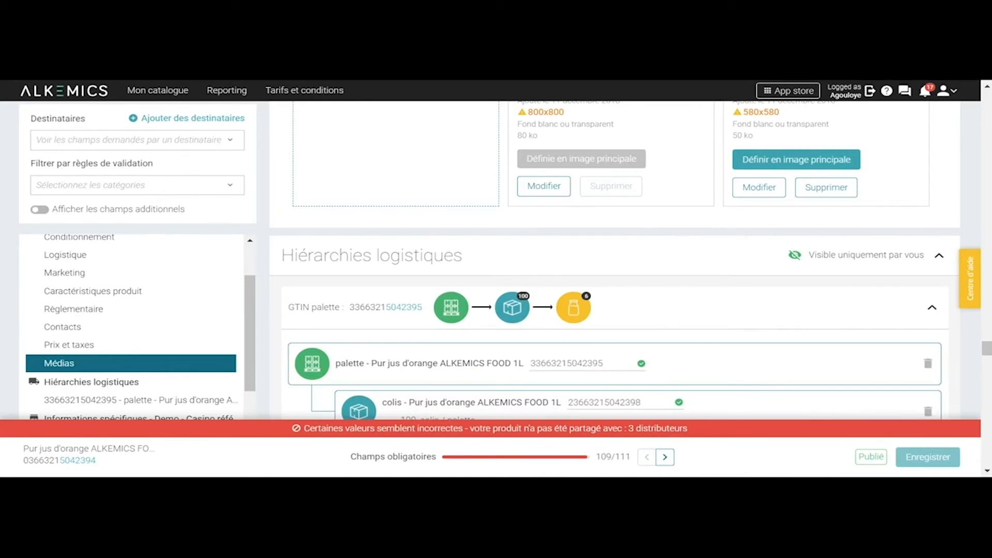
scroll(615, 261, down, 2)
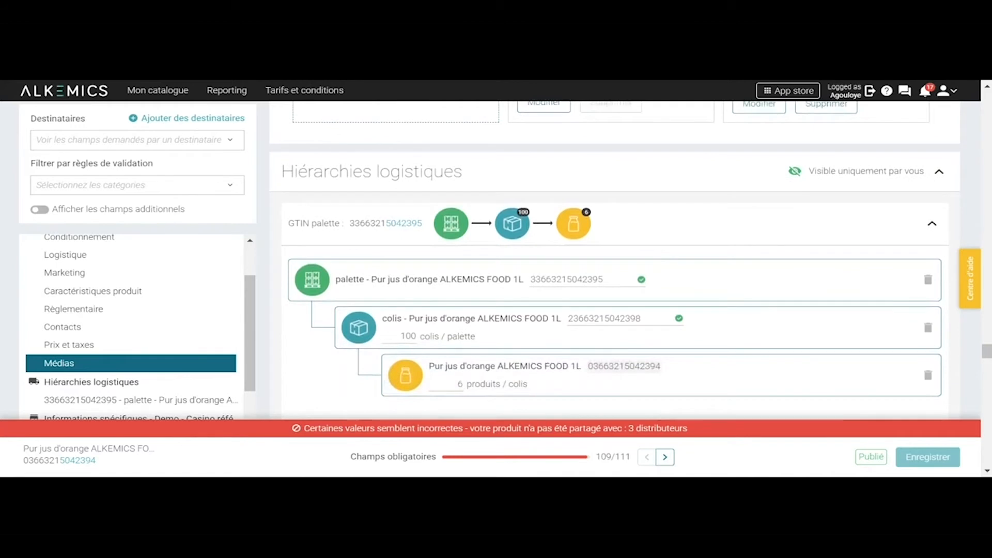
click(604, 260)
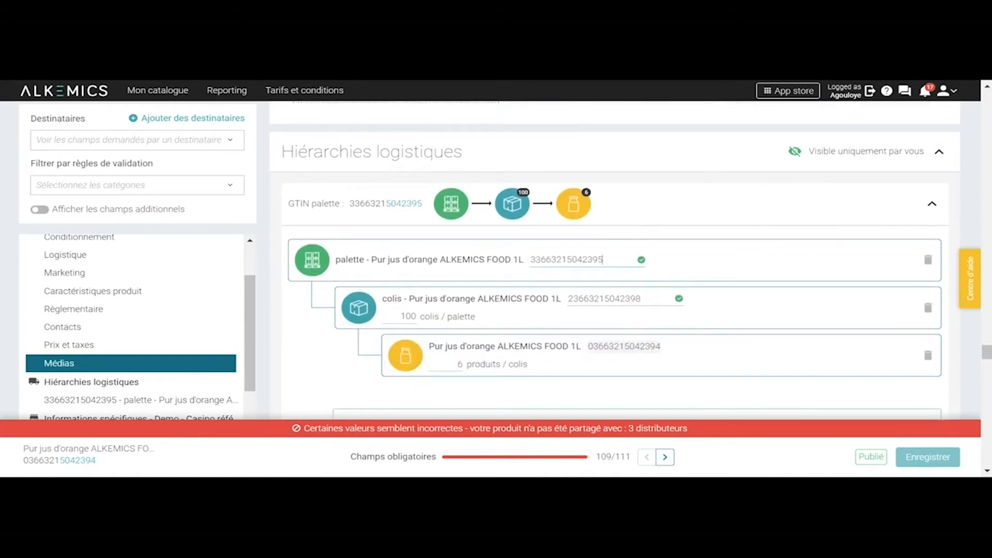
click(604, 298)
scroll(615, 260, down, 7)
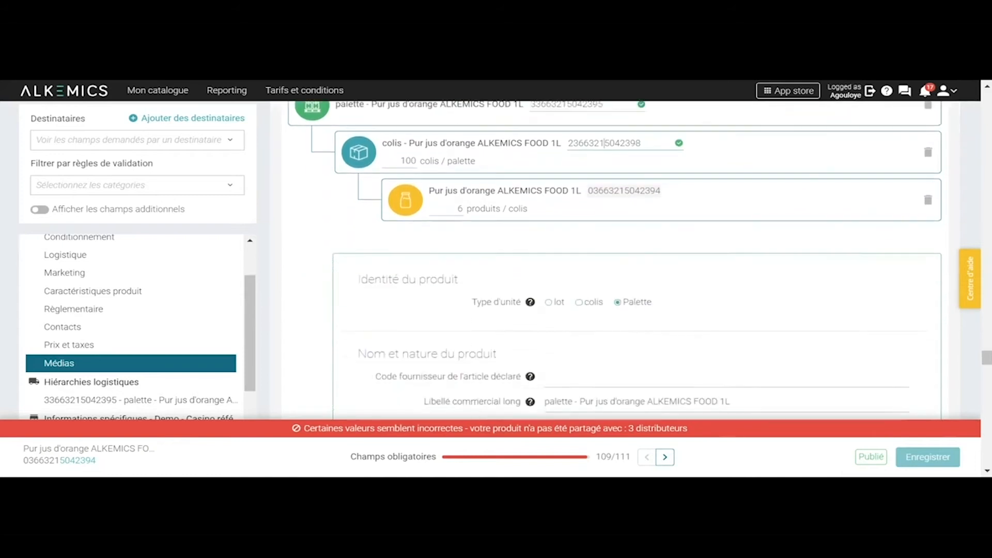
scroll(616, 261, down, 6)
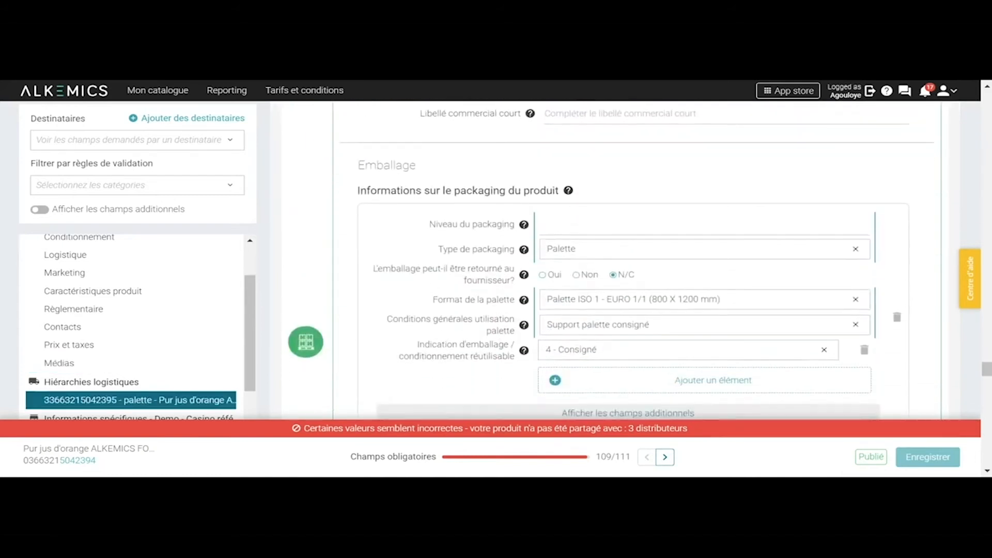
scroll(615, 261, up, 7)
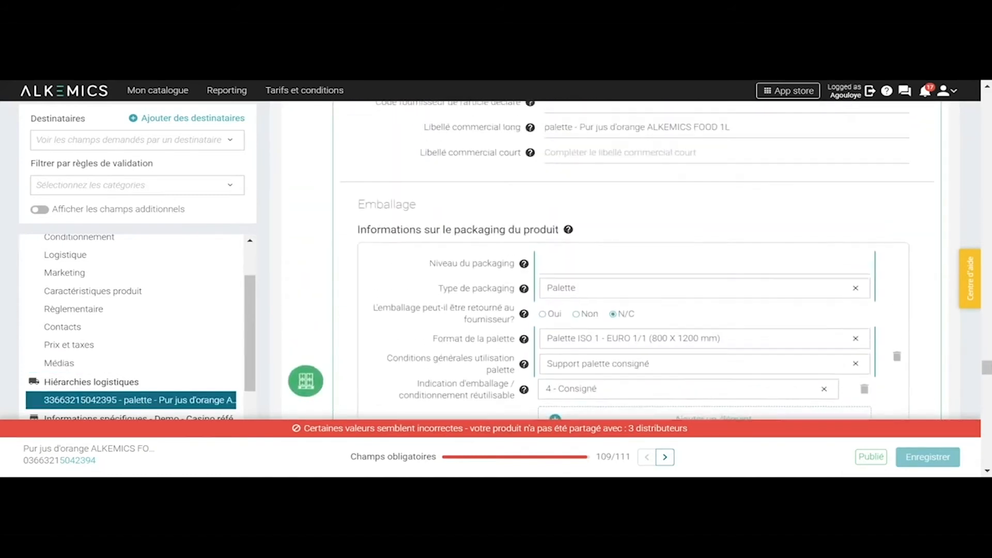
scroll(809, 321, up, 2)
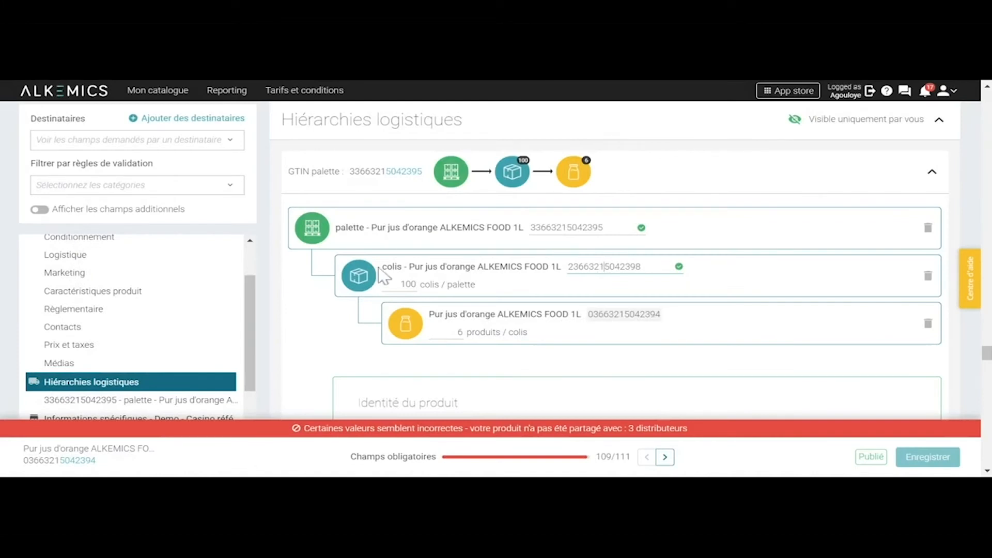
click(641, 191)
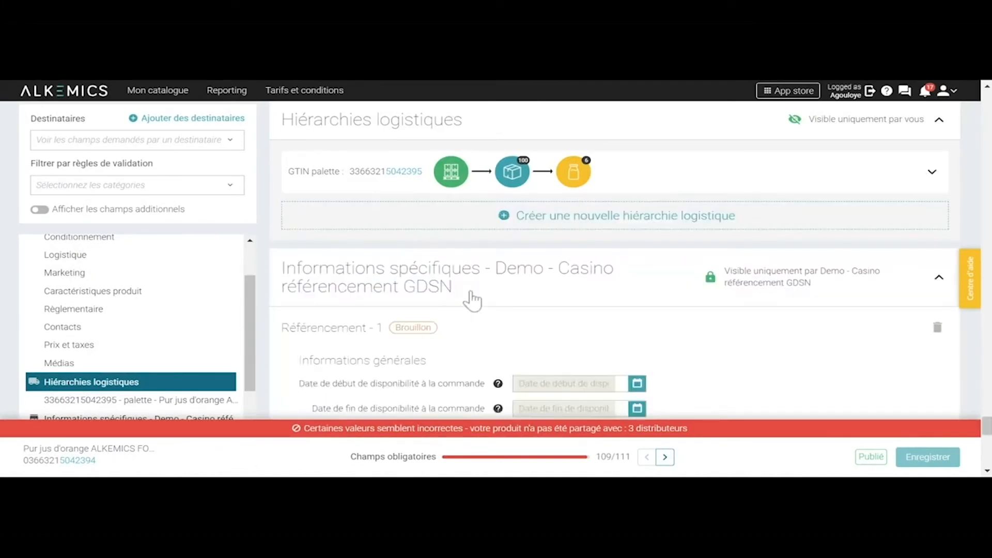
Assign the orange juice palette as the Hiérarchie logistique in the Approvisionnement section of Référencement - 1 for Demo - Casino référencement GDSN
scroll(472, 300, down, 1)
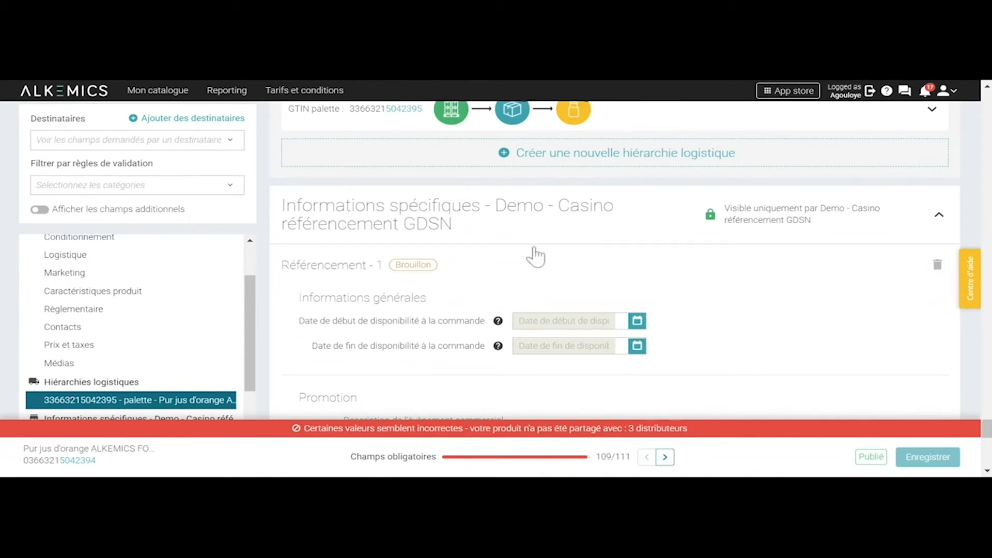
scroll(535, 256, down, 1)
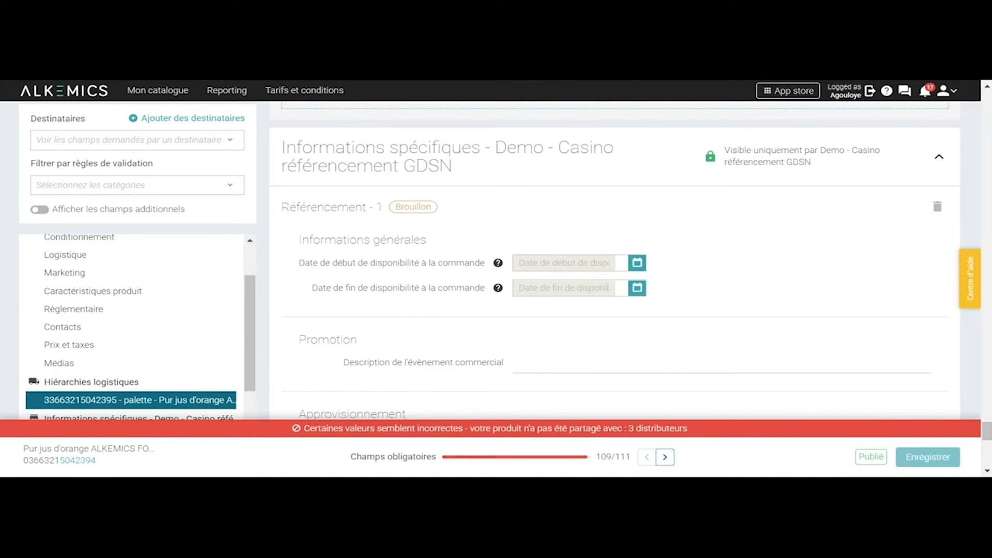
scroll(614, 264, down, 4)
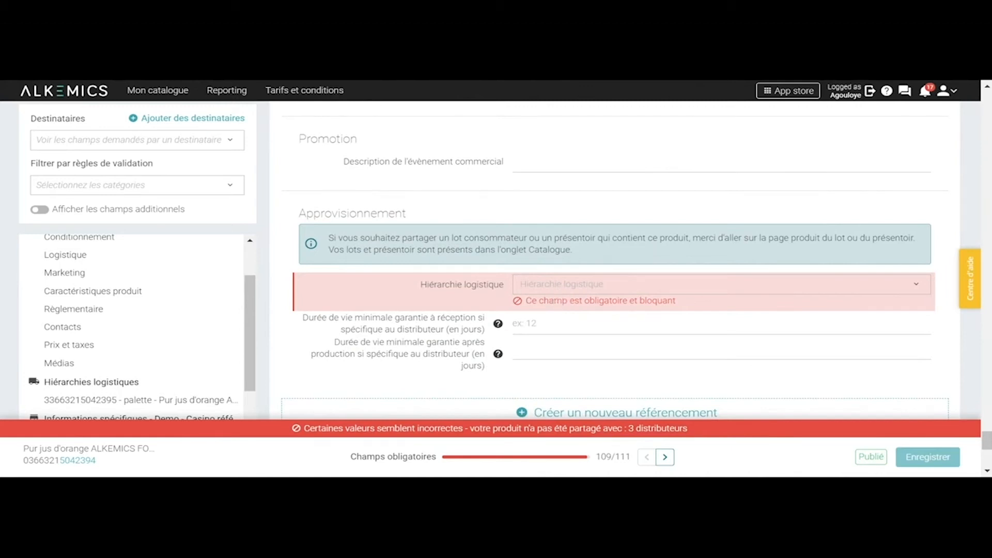
click(548, 295)
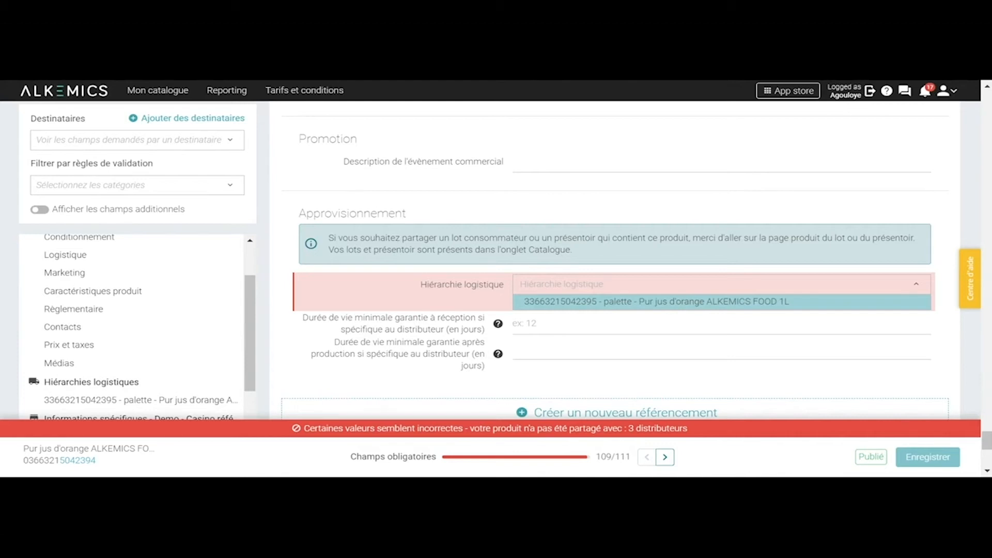
click(554, 305)
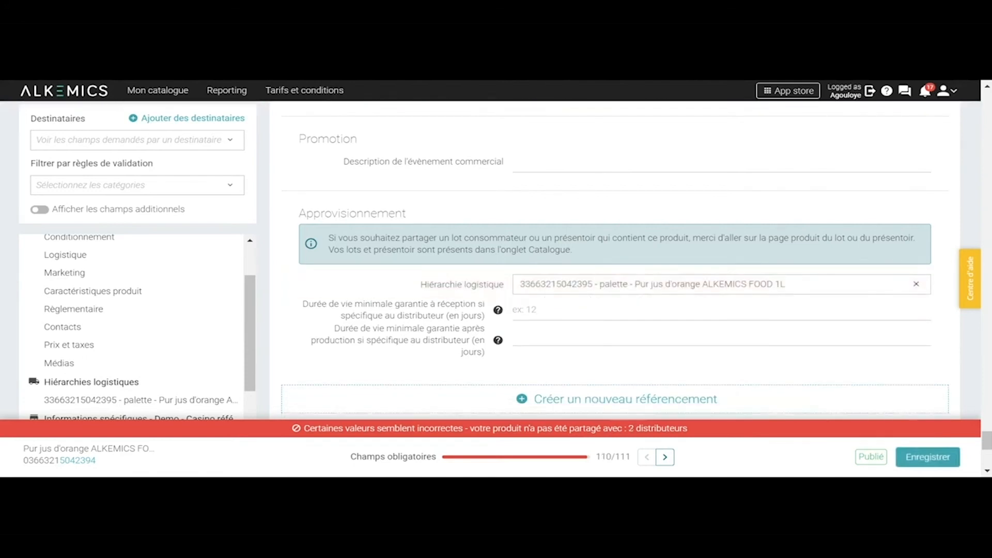
Save the product sheet with its new logistics hierarchy and distributor referencing
scroll(615, 263, down, 2)
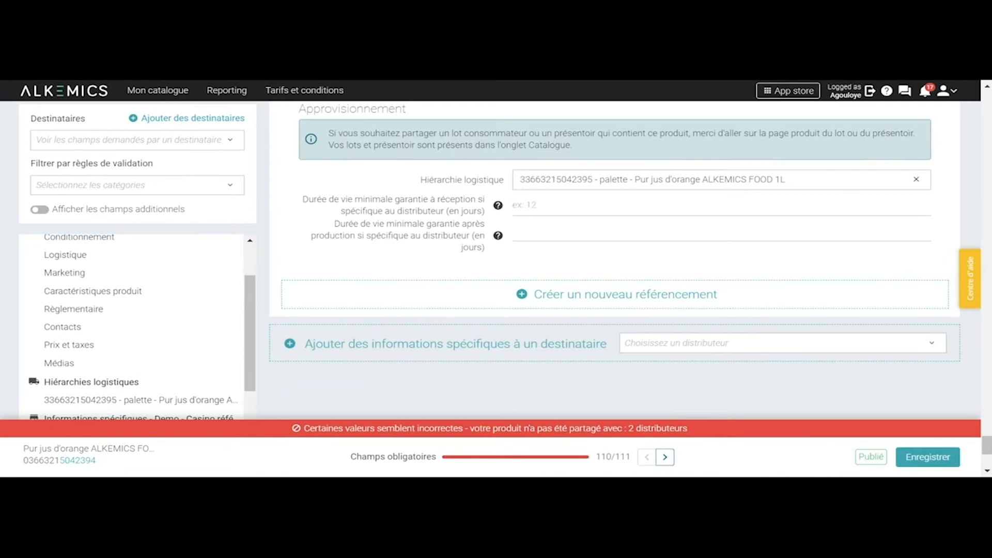
click(925, 461)
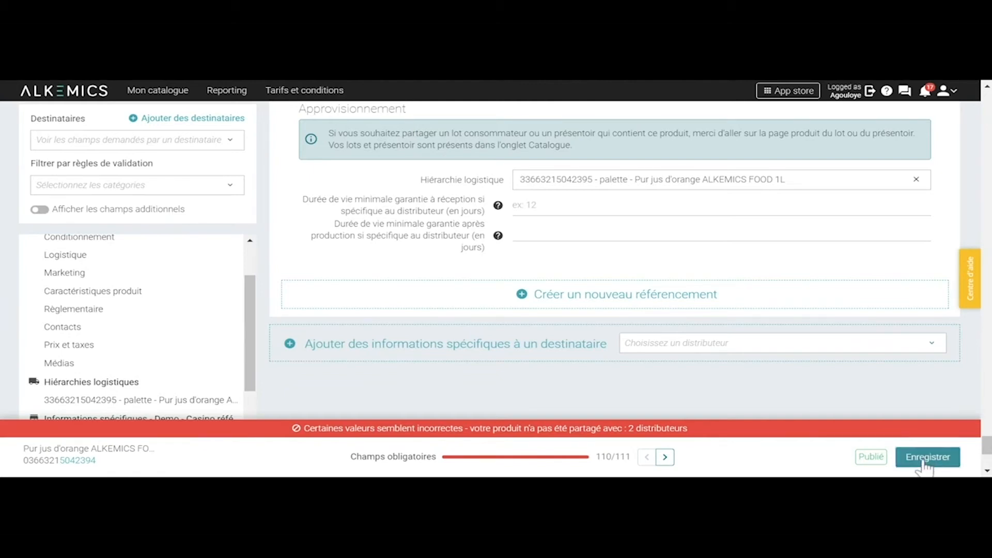
click(925, 462)
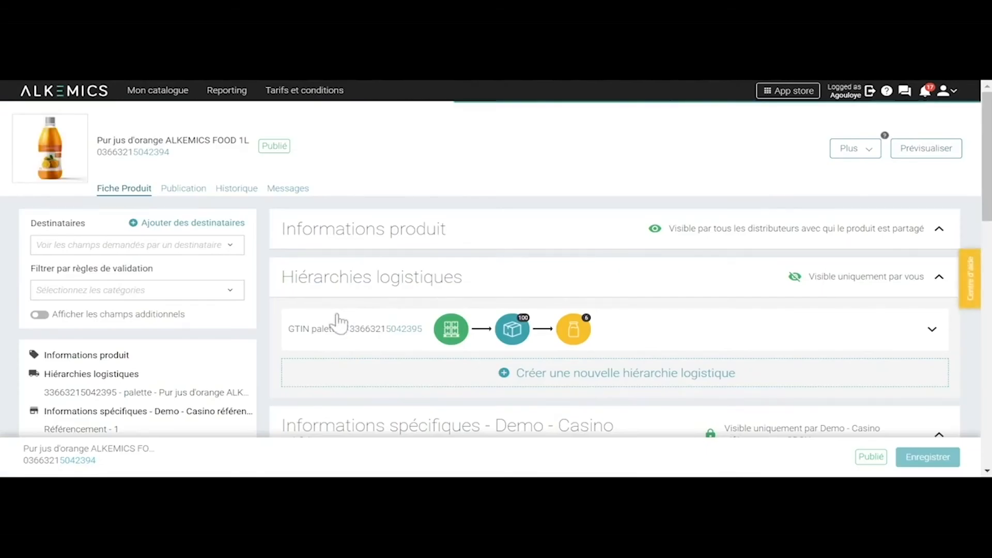
Go to the saved palette hierarchy in Hiérarchies logistiques and expand it to check its units
scroll(169, 405, down, 2)
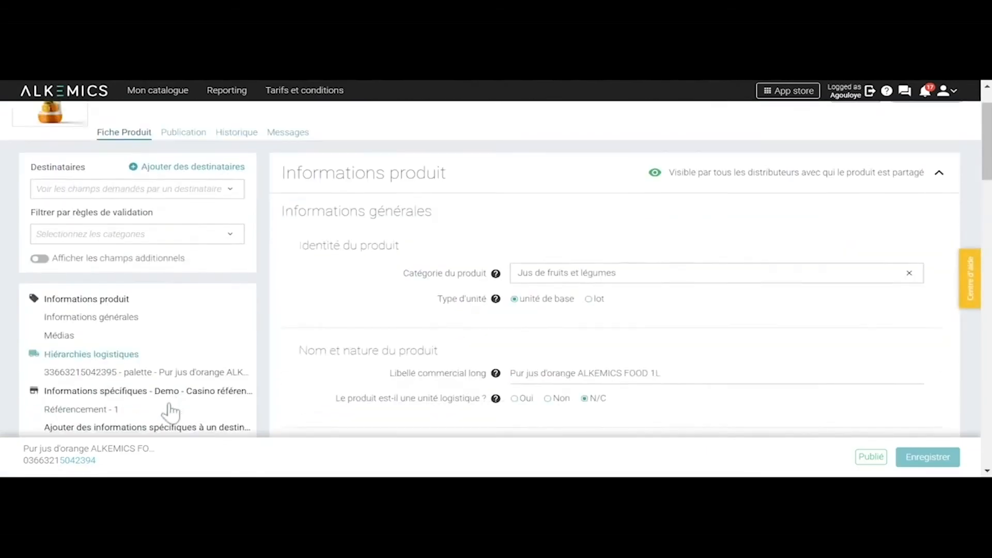
click(171, 340)
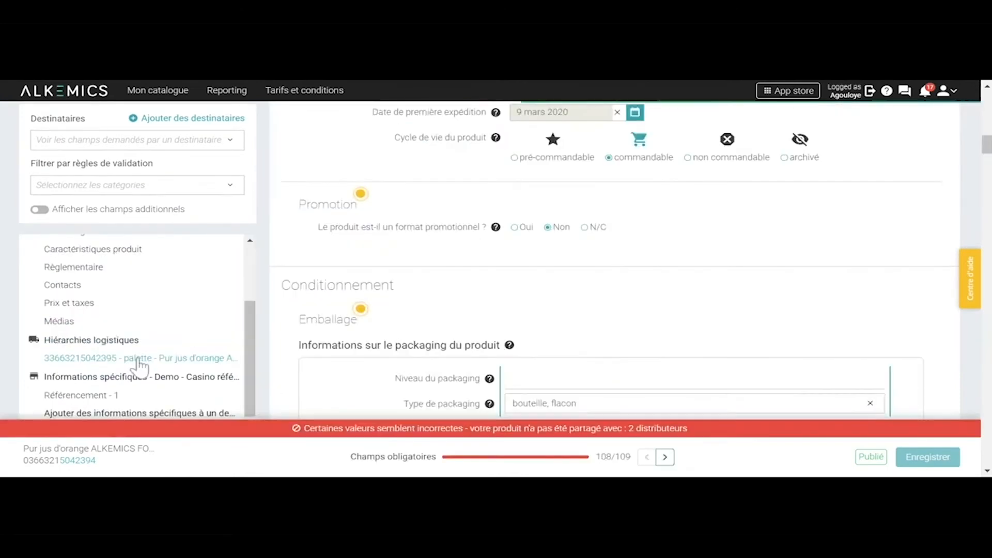
click(138, 361)
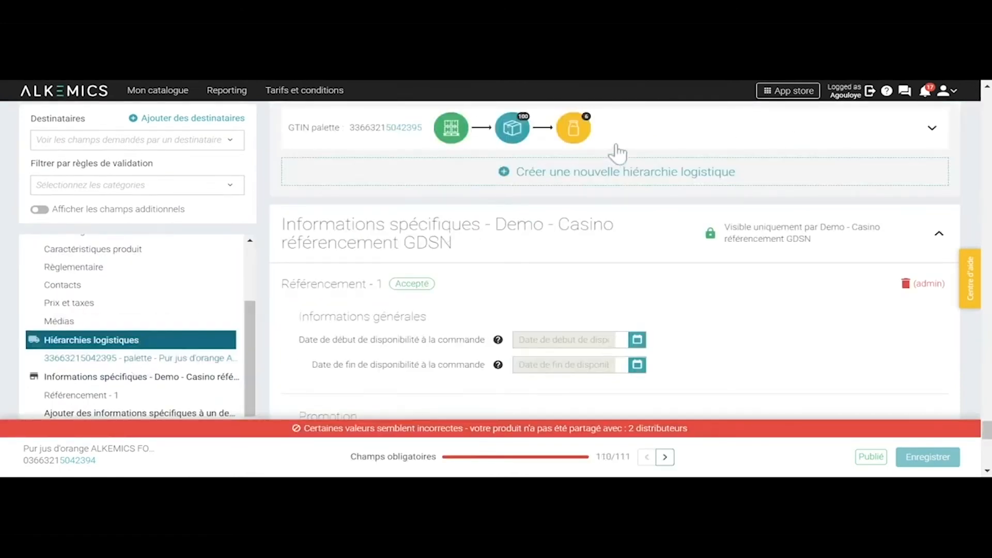
click(631, 144)
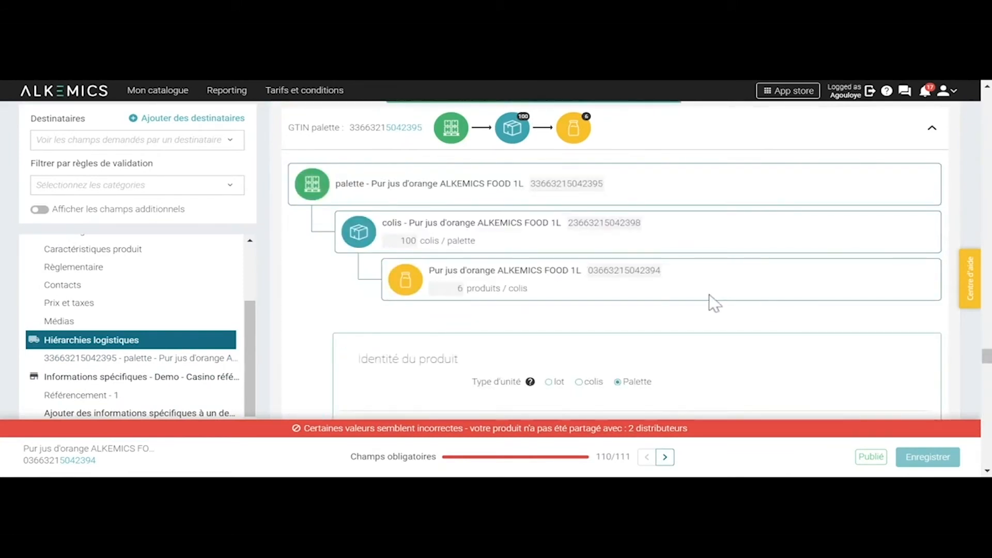
Review the expanded palette hierarchy of the orange juice down to its Identité du produit and Nom et nature du produit details
scroll(615, 259, down, 5)
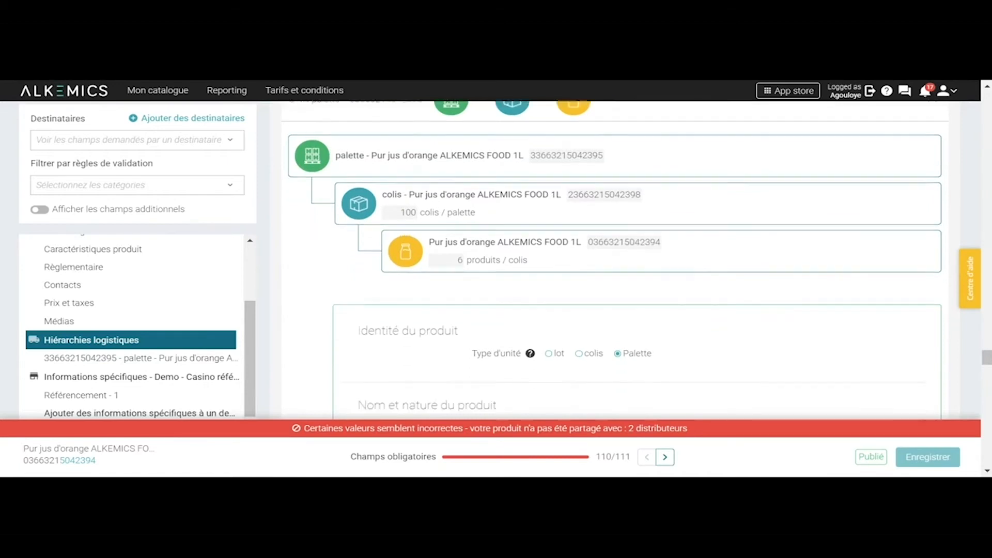
scroll(641, 194, up, 2)
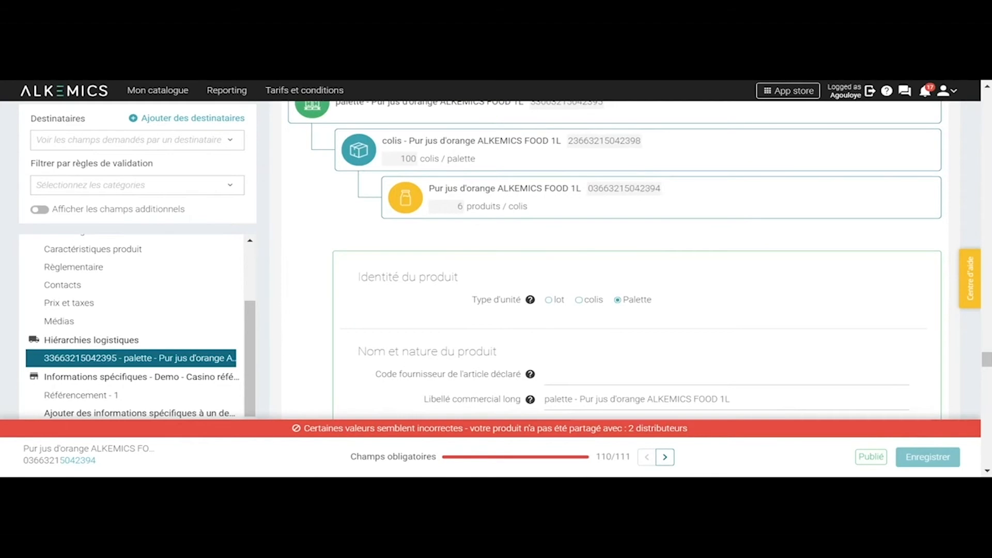
scroll(615, 259, up, 2)
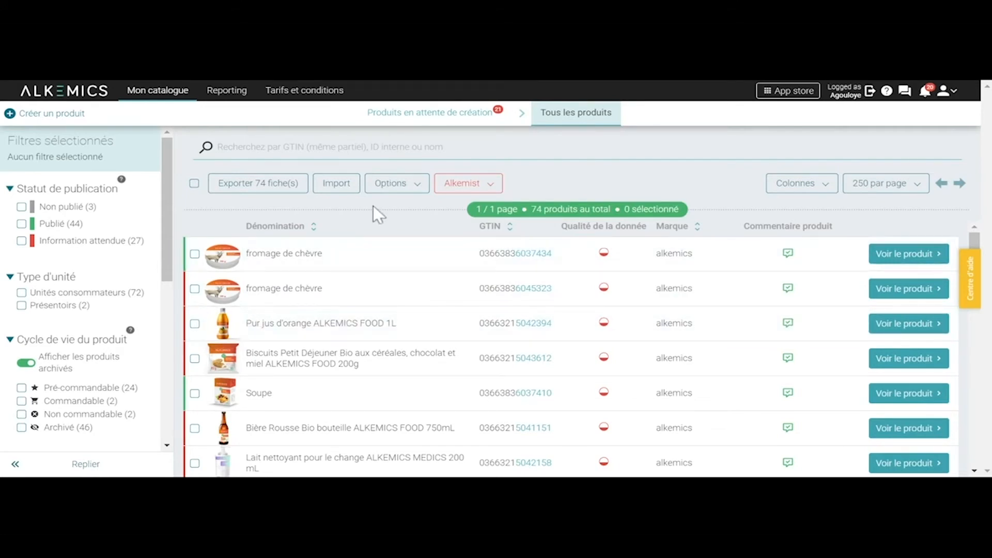
click(42, 121)
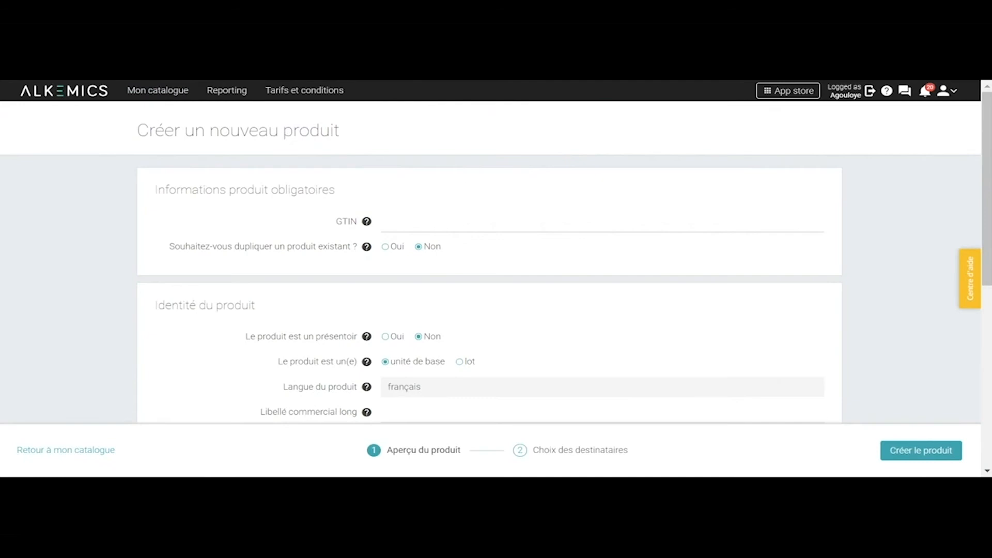
key(ctrl+v)
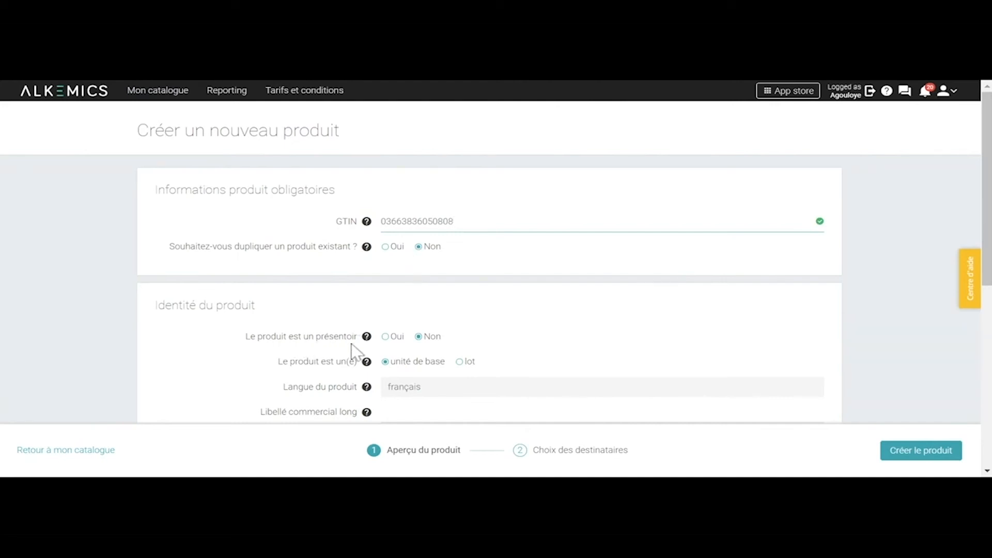
scroll(353, 345, down, 2)
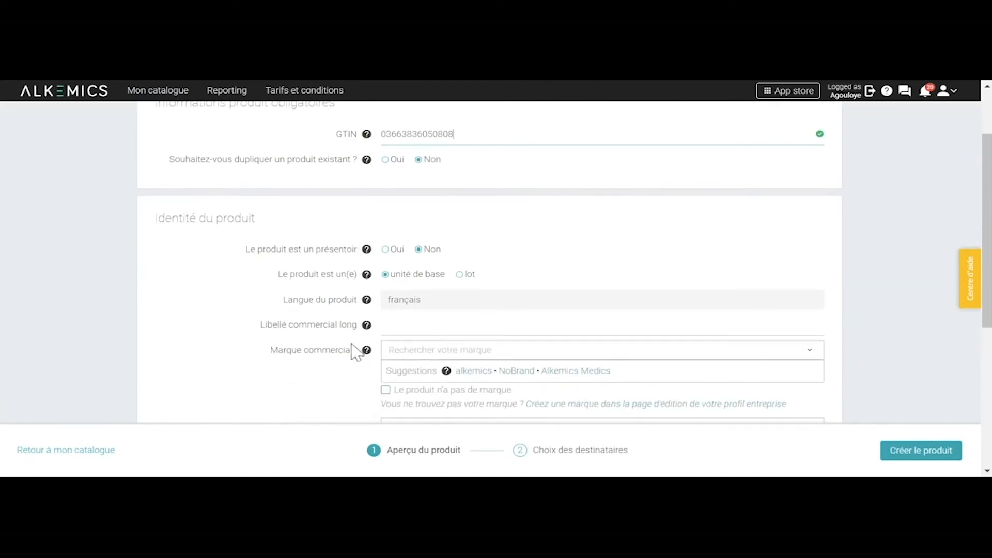
click(385, 249)
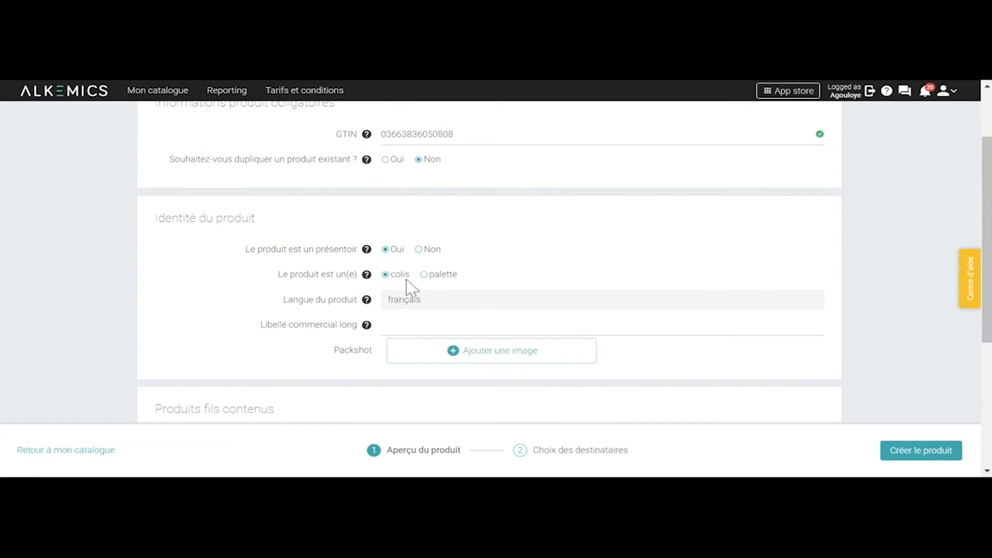
Set the new display's Libellé commercial long to "Box - Fromage de chèvre"
click(429, 320)
text(Box)
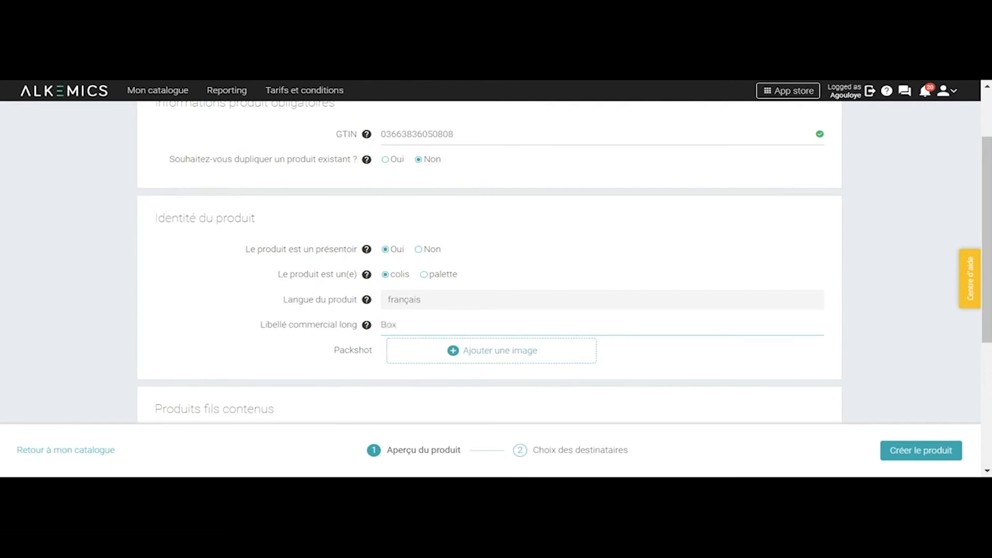
text( - Fromage de chèvre)
Upload the display stand picture as packshot, with information type En situation and validity starting 5 mai 2020
click(487, 356)
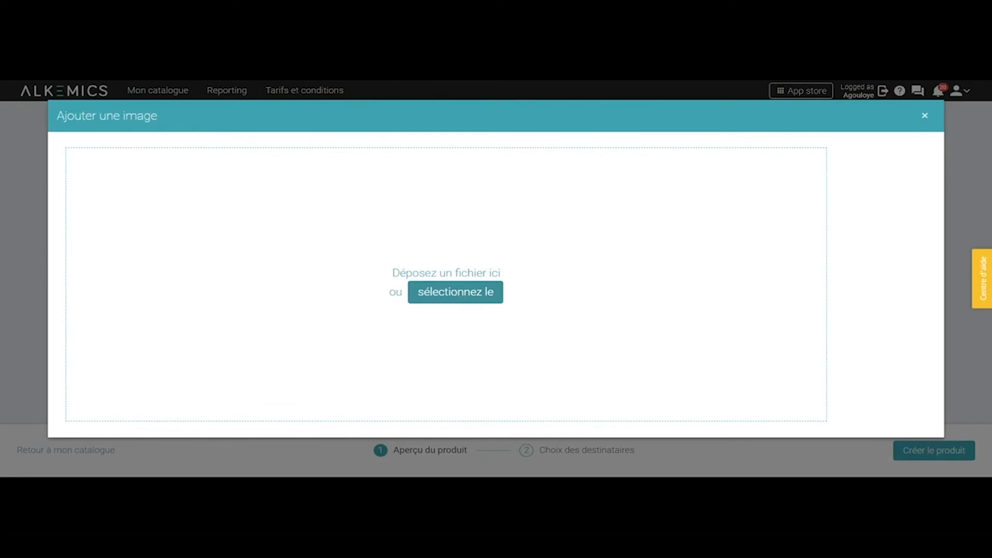
double_click(335, 239)
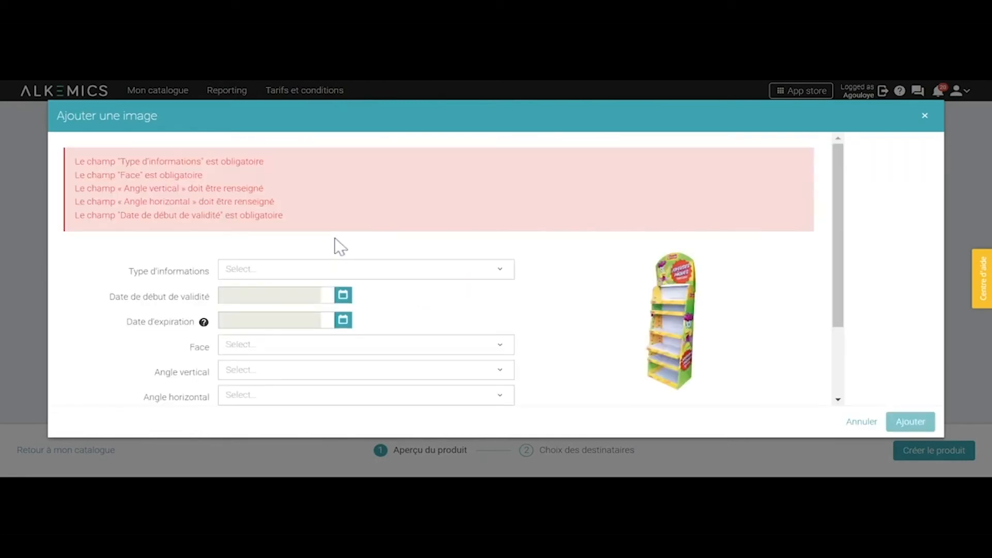
click(338, 269)
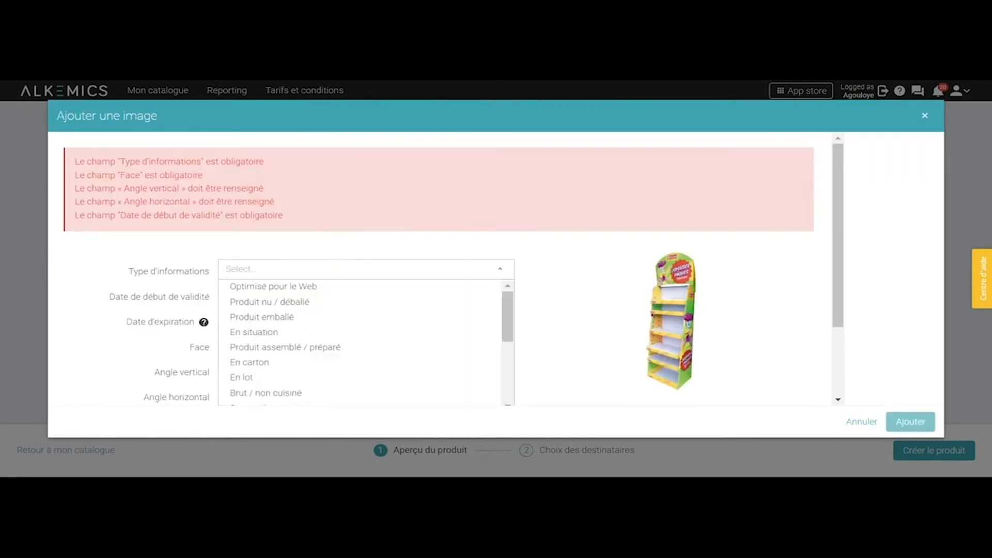
click(309, 333)
scroll(417, 325, down, 1)
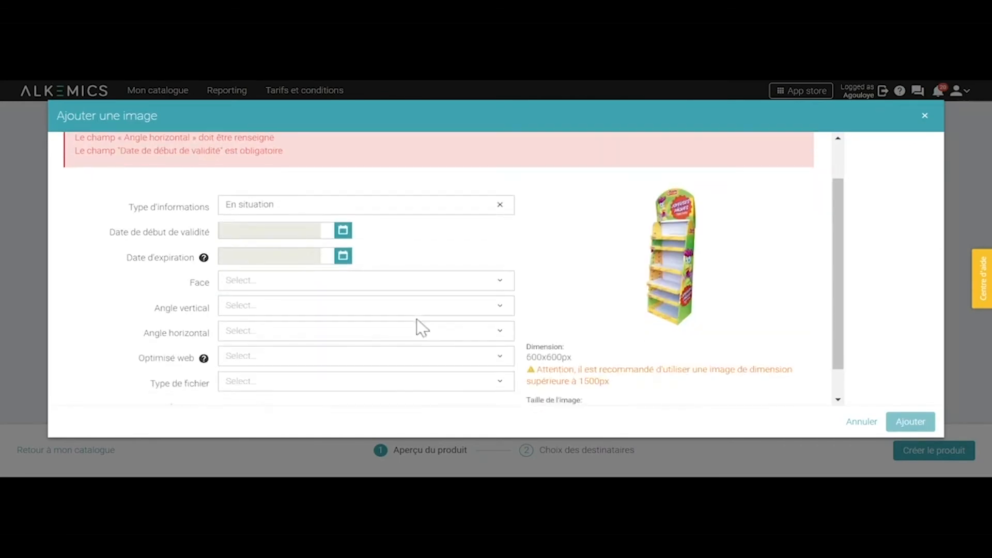
click(341, 233)
click(284, 308)
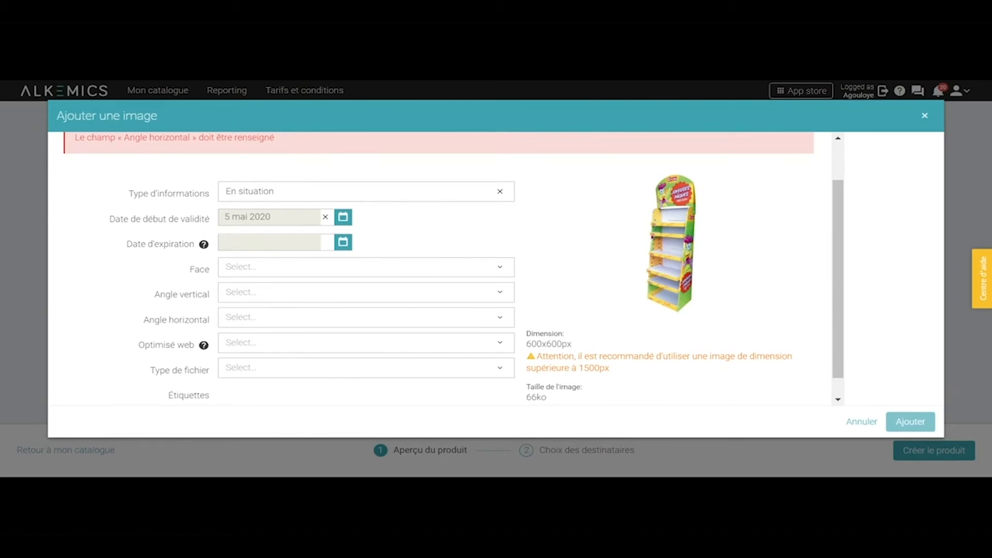
Set the packshot's Face to 1 - Face principale, Angle vertical to Parallèle au sol and Angle horizontal to L - ¾ Gauche
click(366, 267)
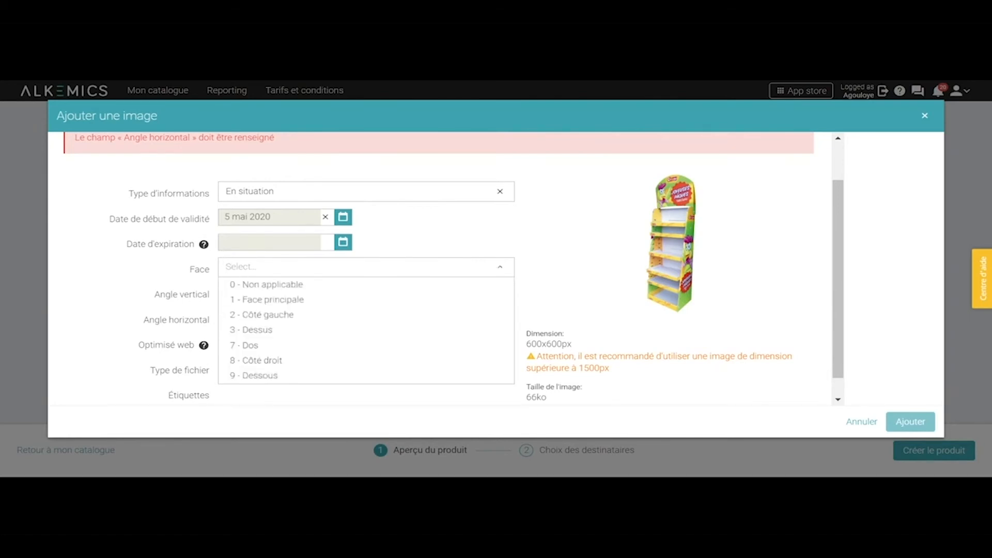
click(256, 301)
click(253, 279)
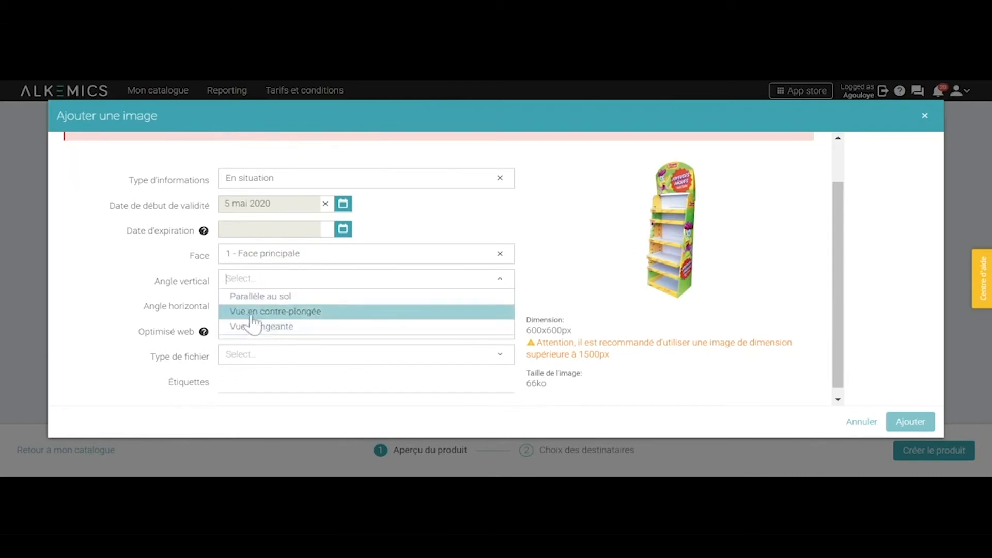
click(253, 298)
click(254, 297)
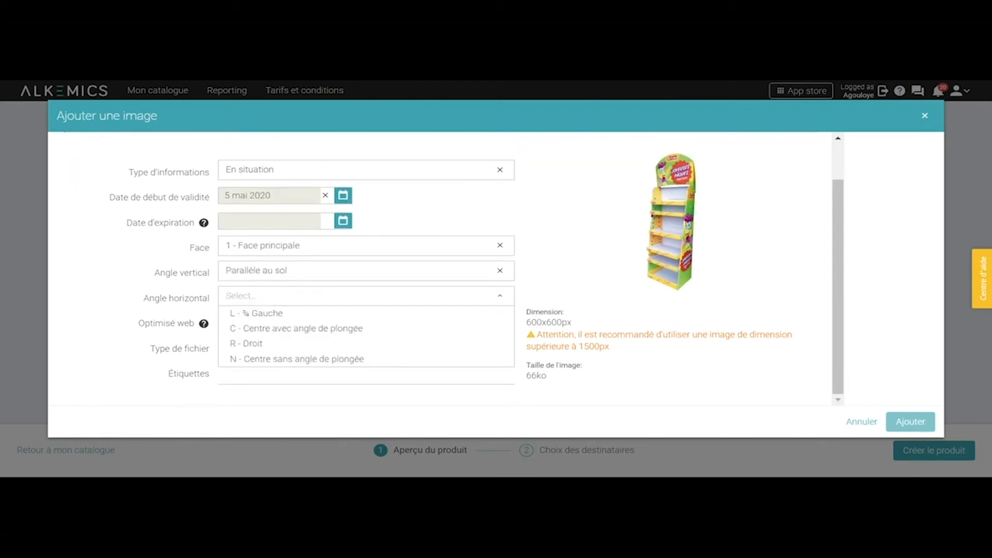
click(255, 316)
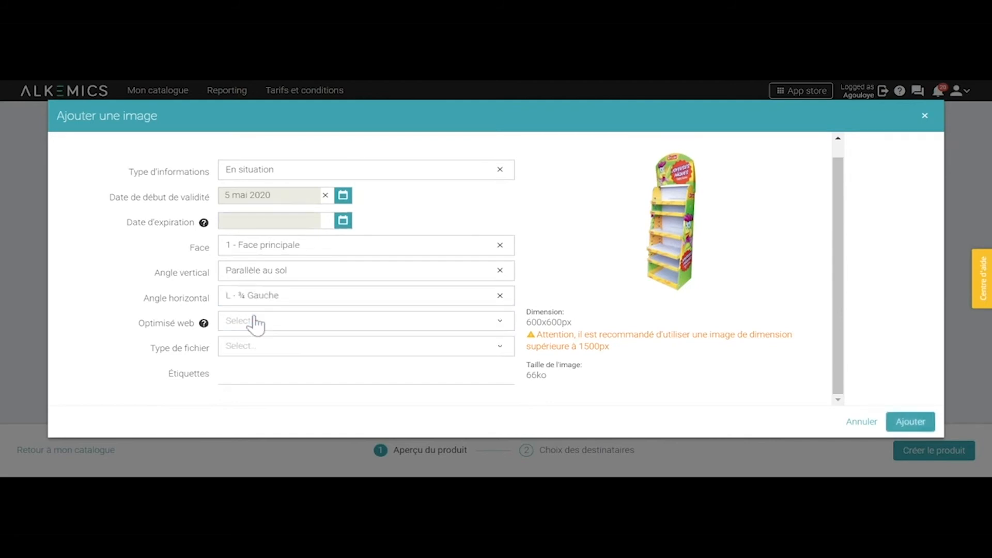
Set the packshot's Optimisé web to Visuel épuré and Type de fichier to Résolution standard, and add the image to the product
click(256, 325)
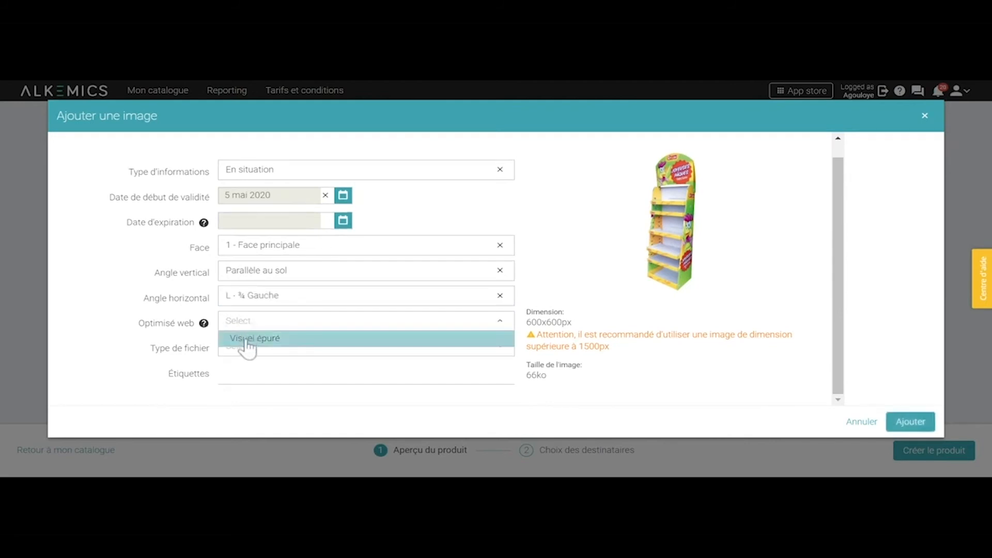
click(248, 339)
click(244, 349)
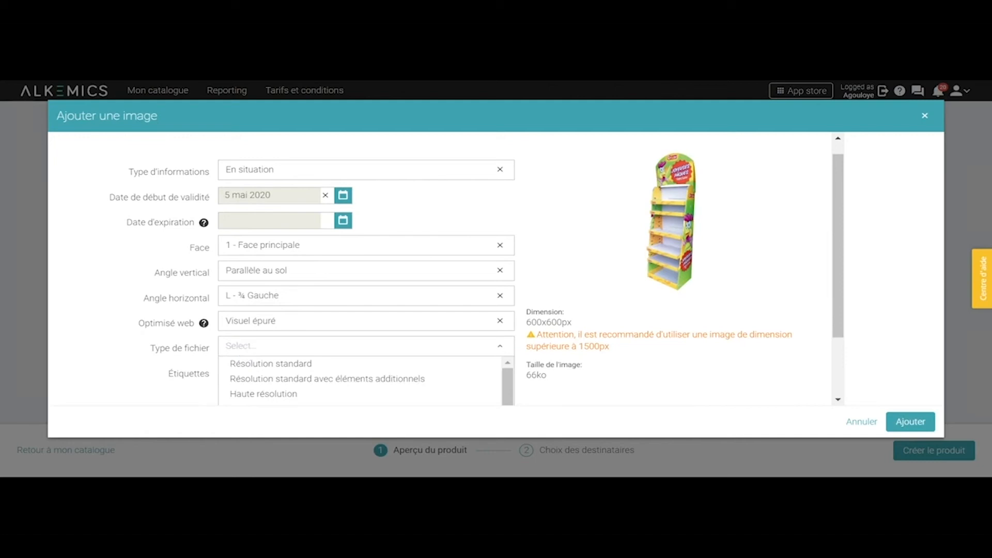
click(248, 367)
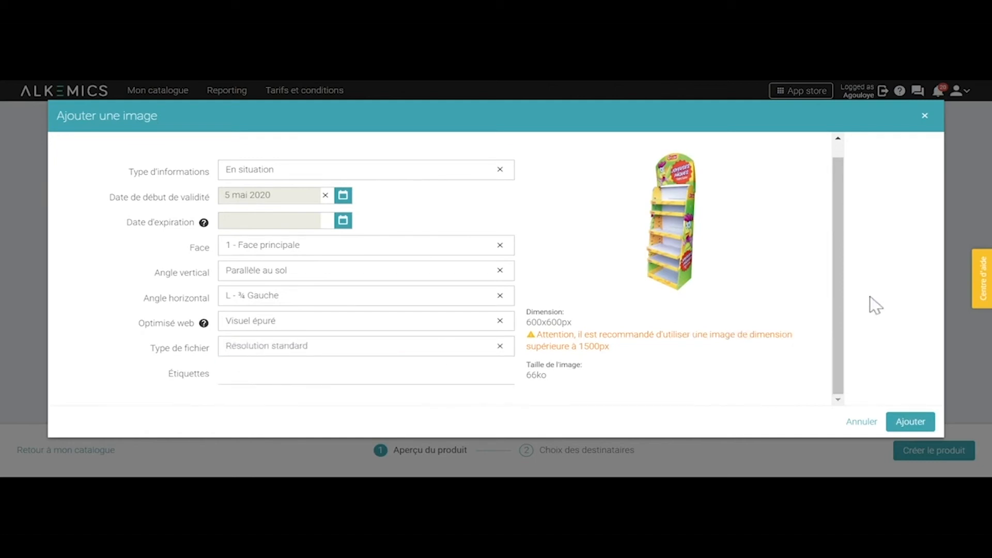
click(913, 421)
scroll(814, 385, down, 3)
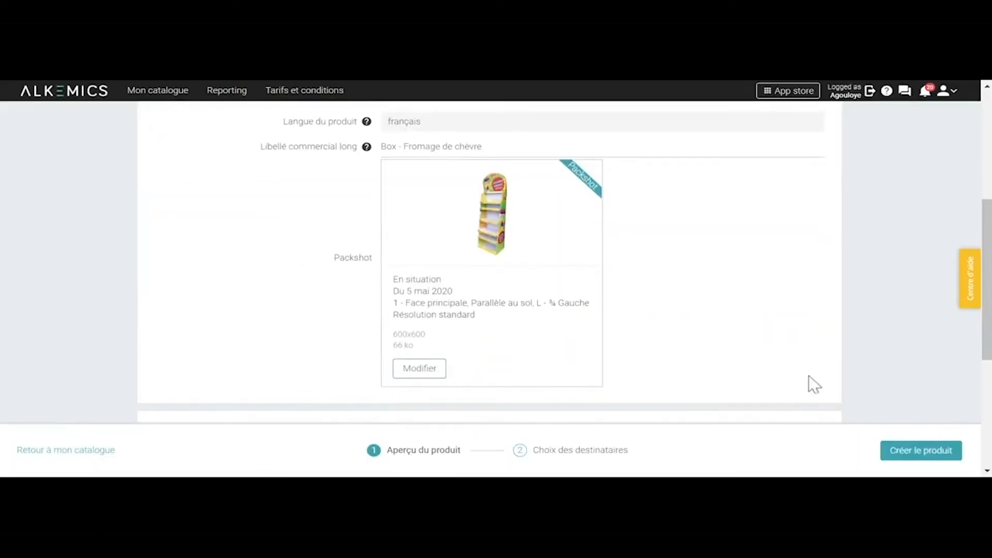
scroll(749, 253, up, 2)
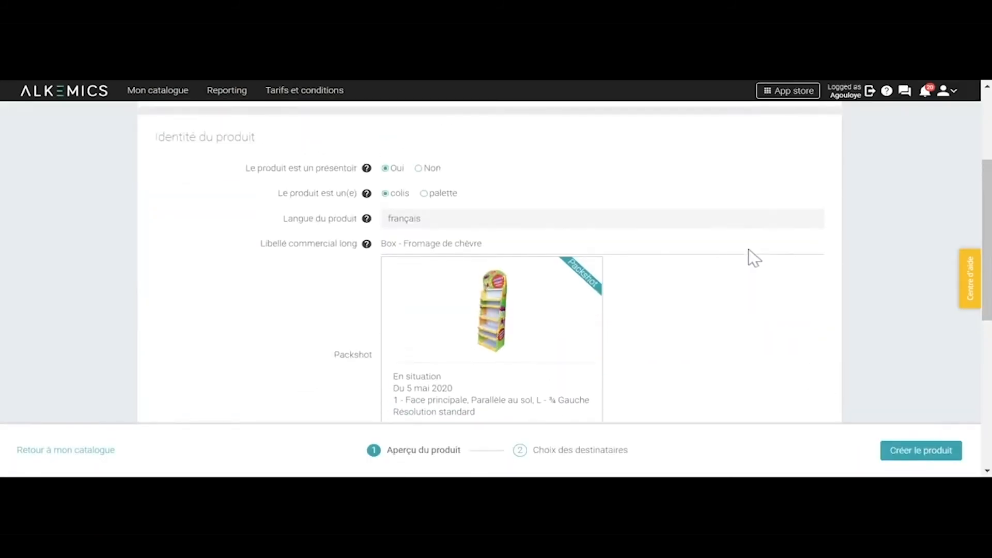
scroll(749, 254, down, 3)
scroll(751, 257, down, 3)
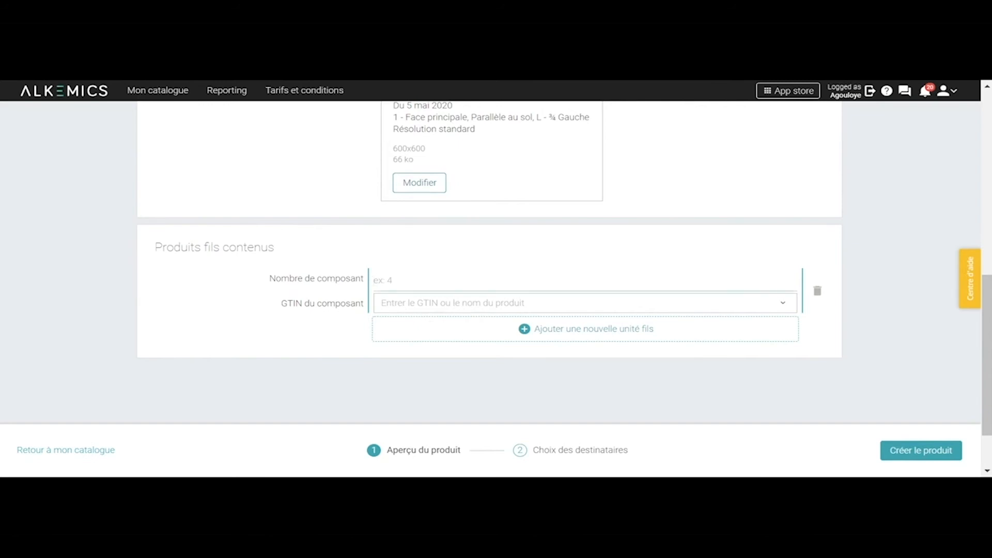
text(10)
click(453, 303)
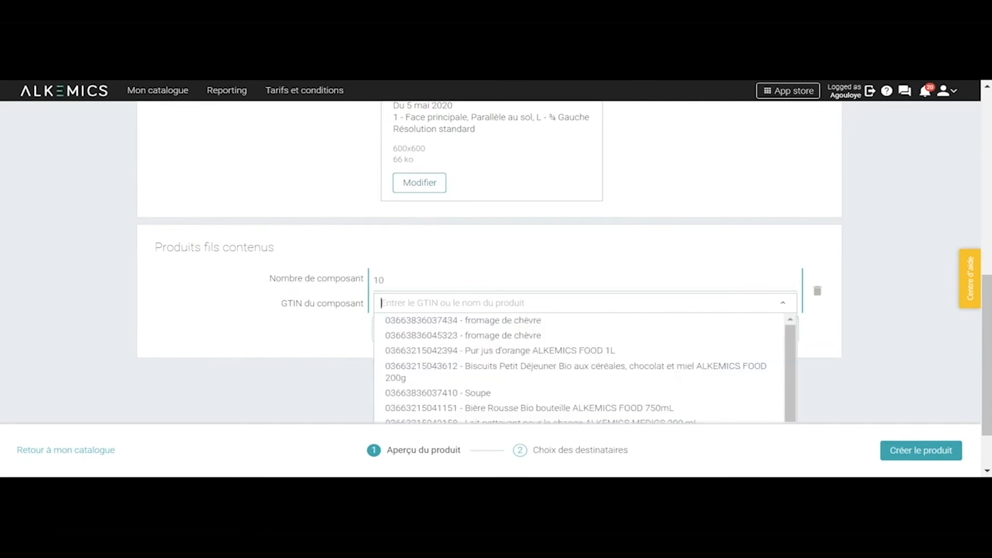
click(401, 323)
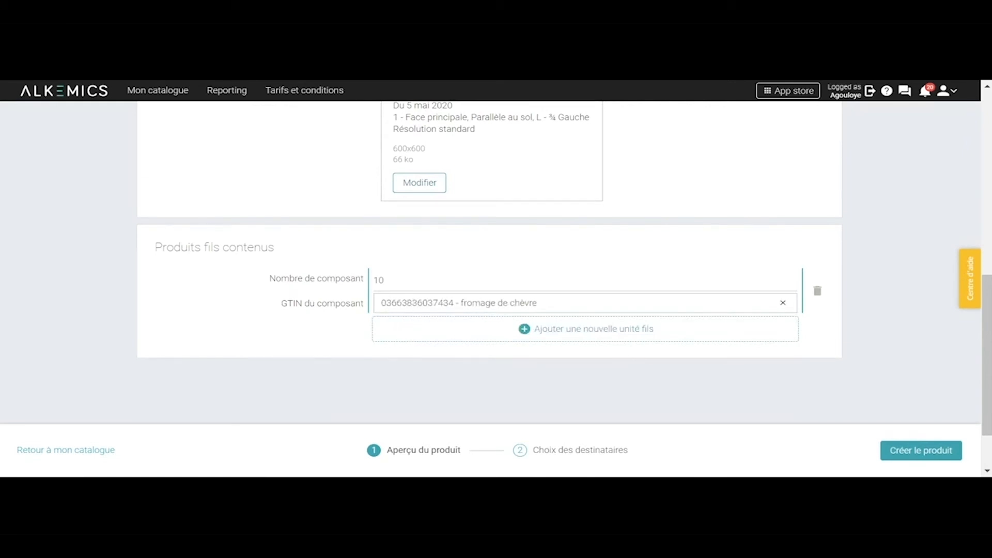
click(523, 334)
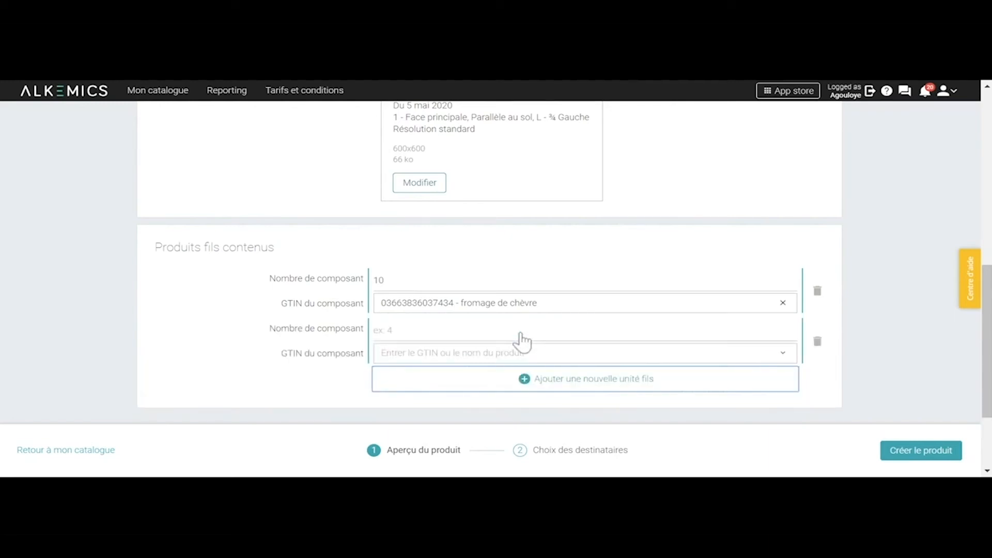
text(10)
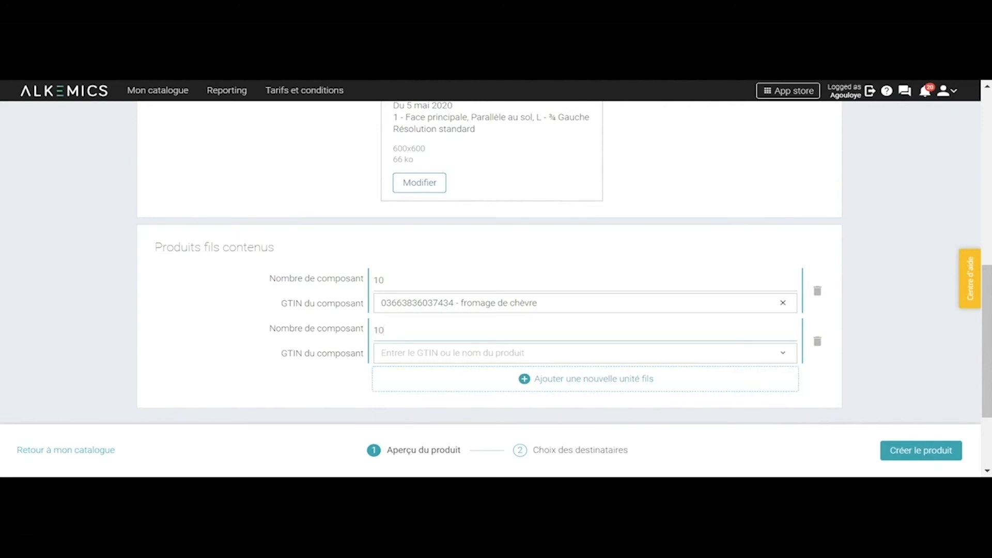
click(452, 353)
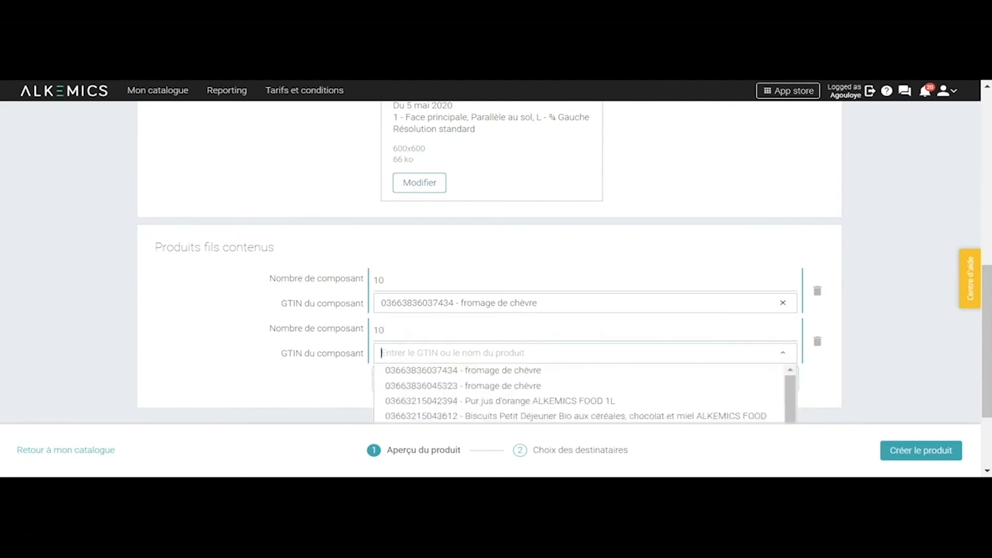
click(416, 388)
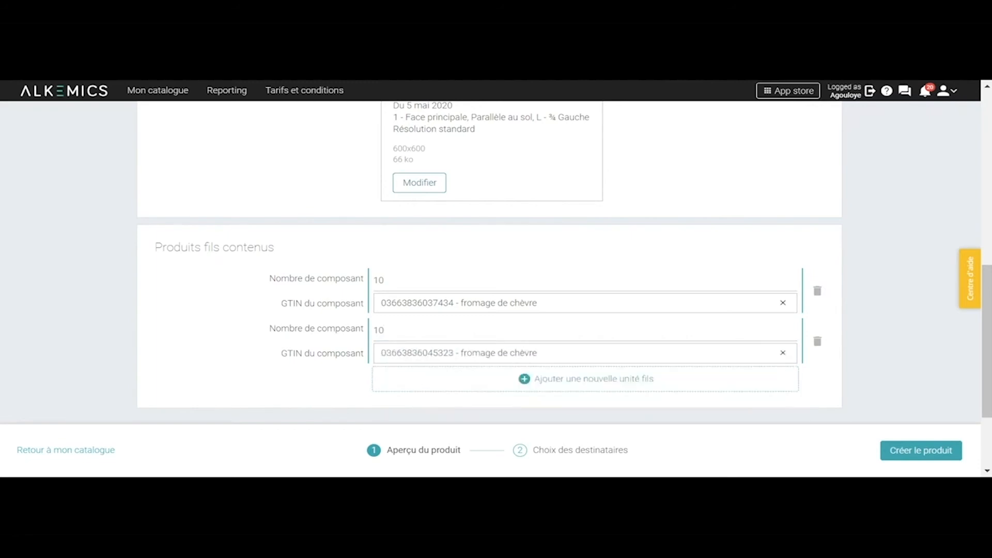
Create the display product and add Demo - Carrefour référencement GDSN as its destinataire
scroll(496, 328, down, 2)
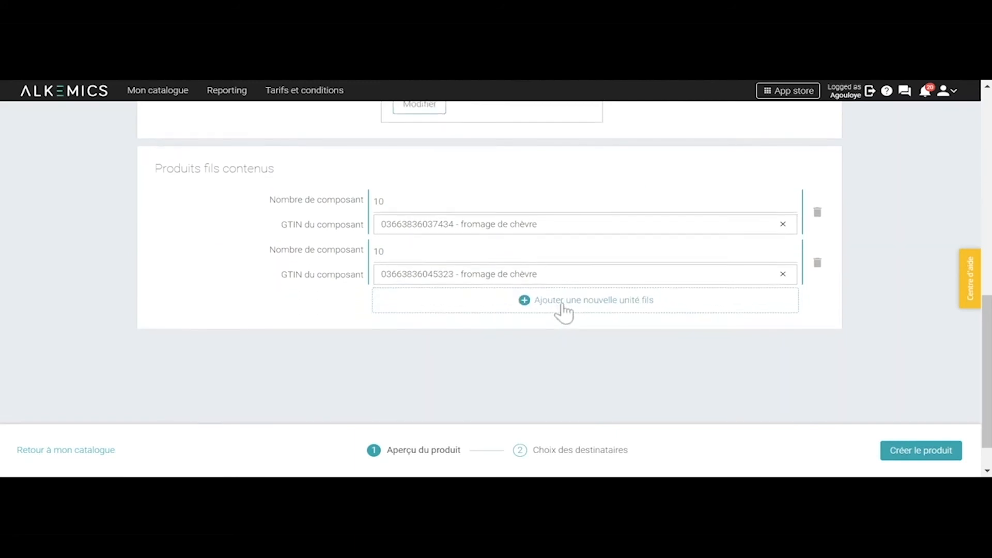
click(923, 453)
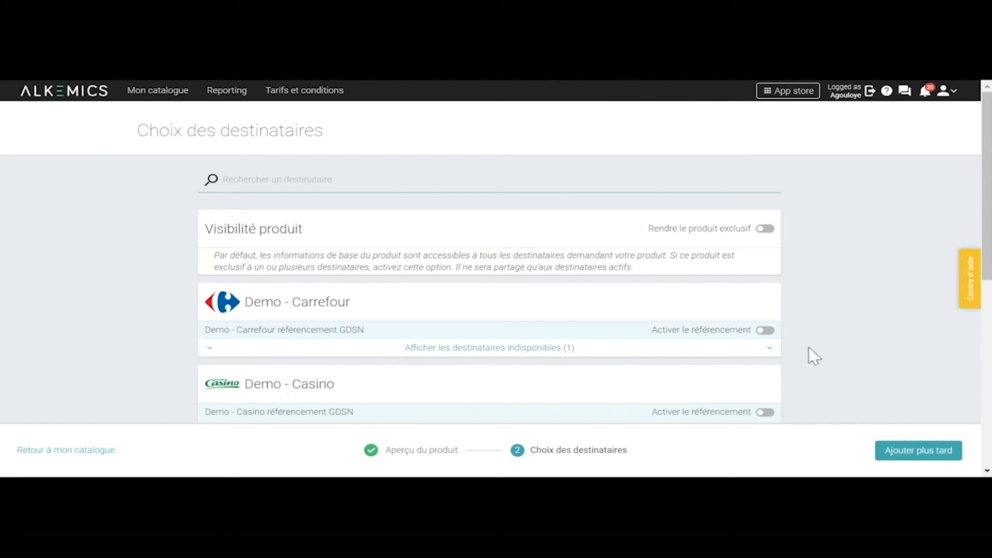
scroll(809, 346, down, 1)
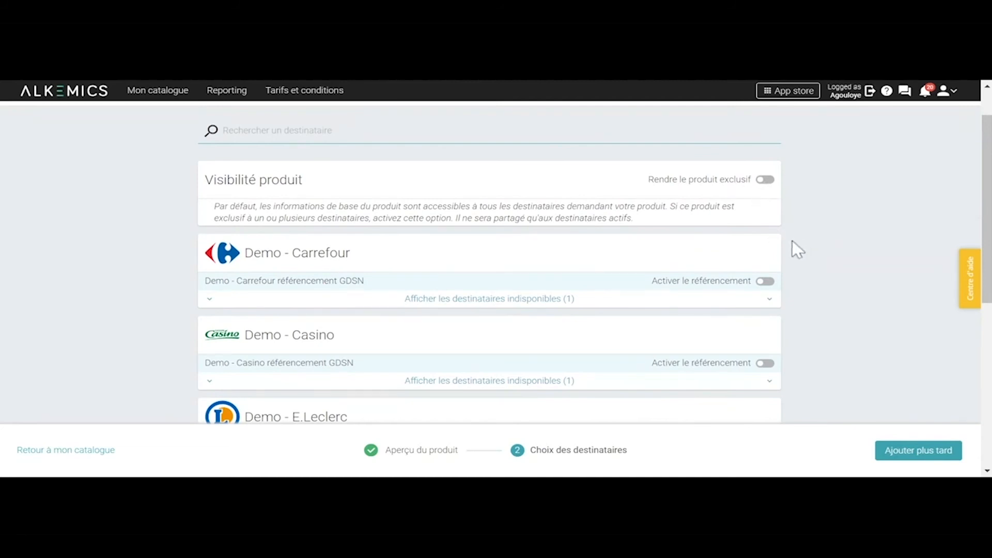
click(765, 282)
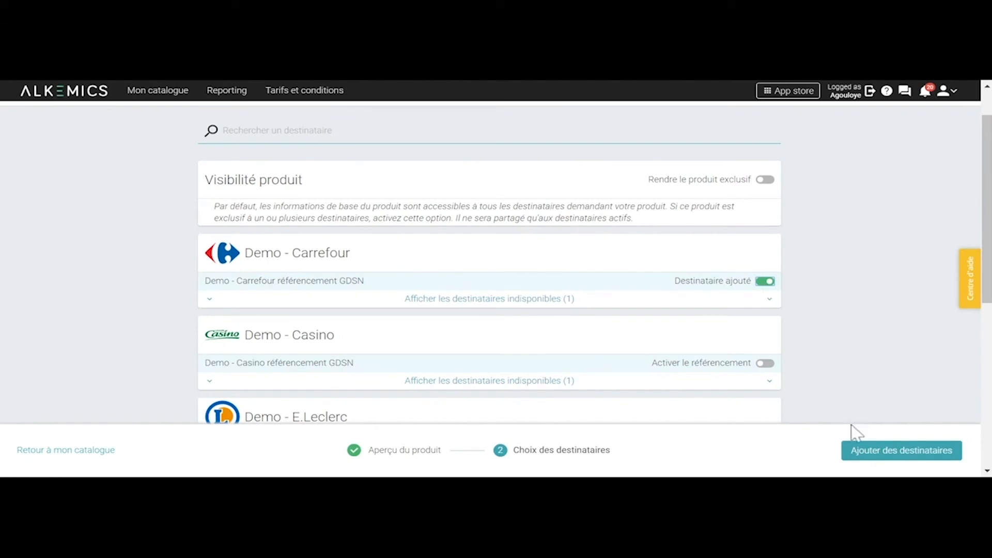
click(864, 452)
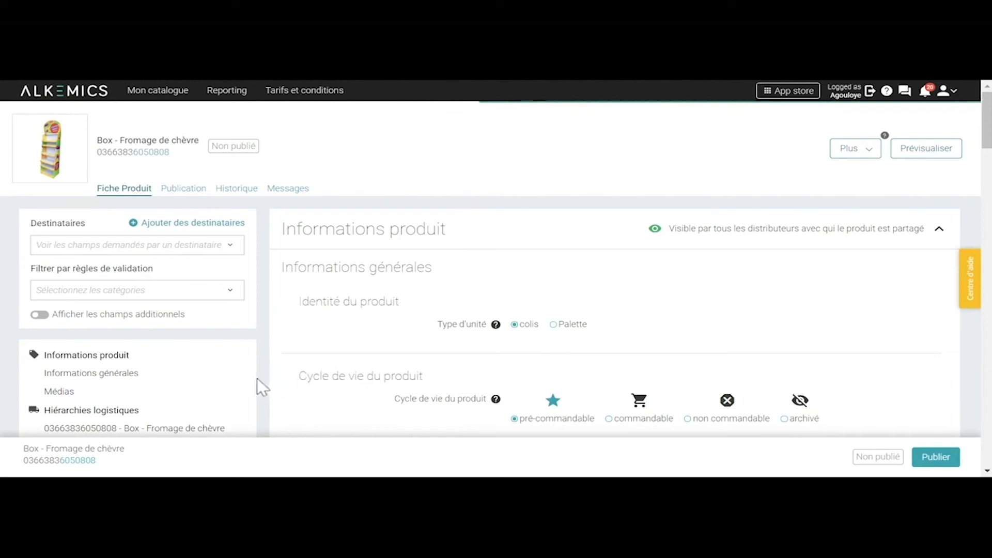
scroll(257, 379, down, 2)
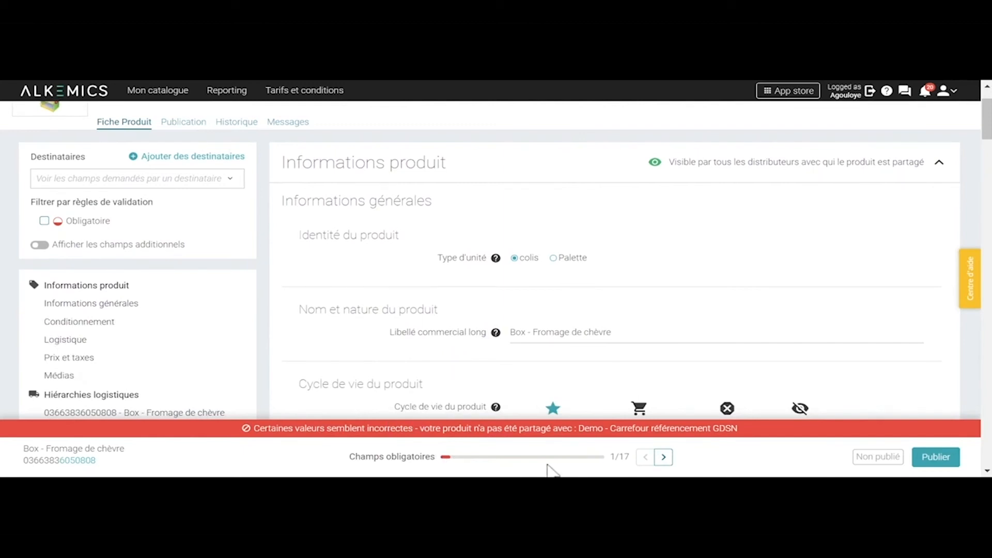
Add product packaging information to the display under Conditionnement with carton as the Type de packaging
click(663, 458)
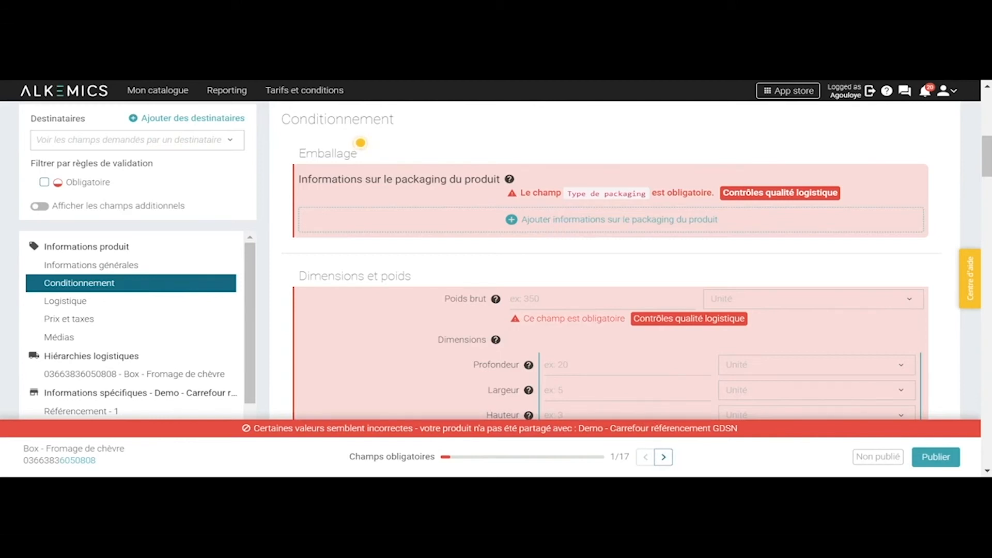
click(547, 228)
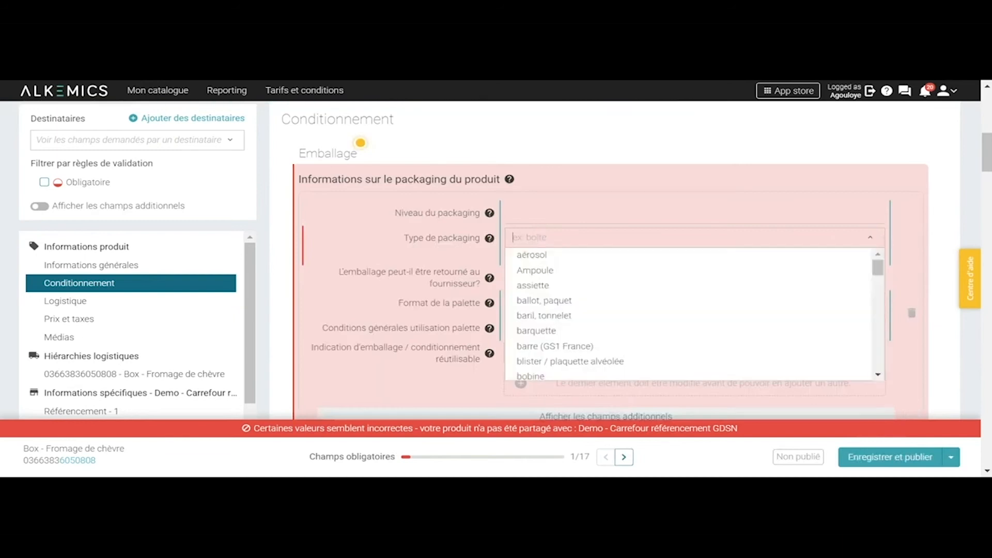
scroll(543, 321, down, 5)
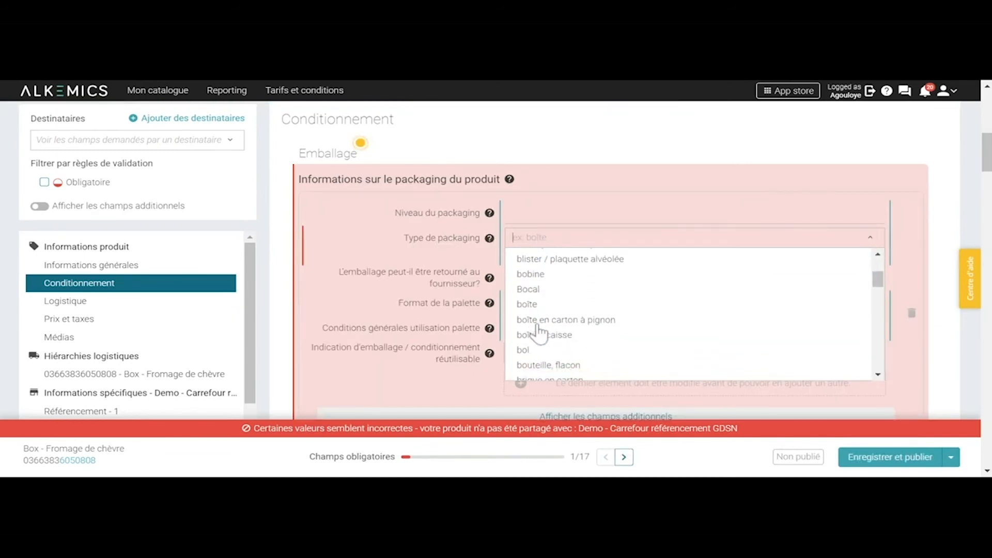
scroll(539, 333, down, 3)
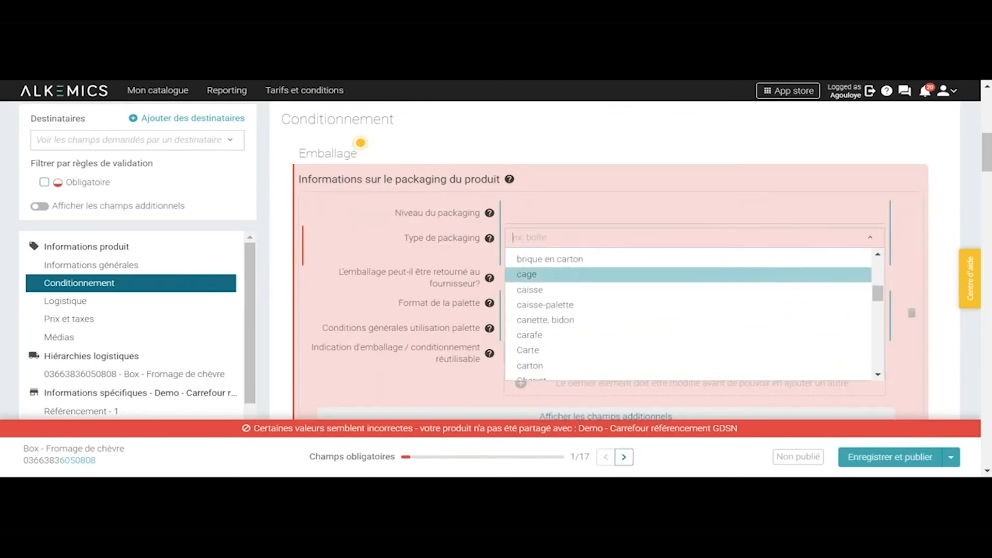
click(535, 352)
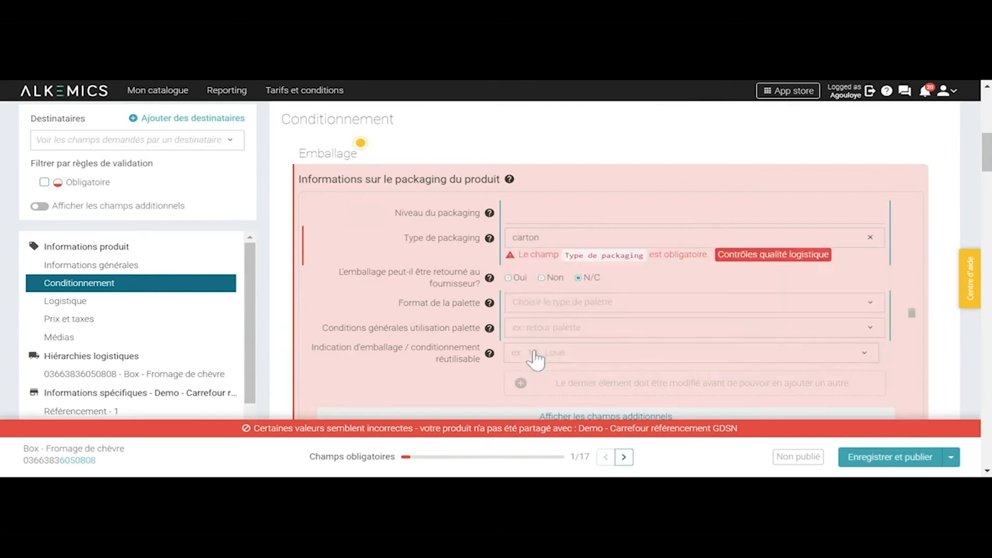
Review the display's dimensions, order and invoice fields and media, and expand its colis hierarchy to examine the child products
scroll(535, 357, down, 5)
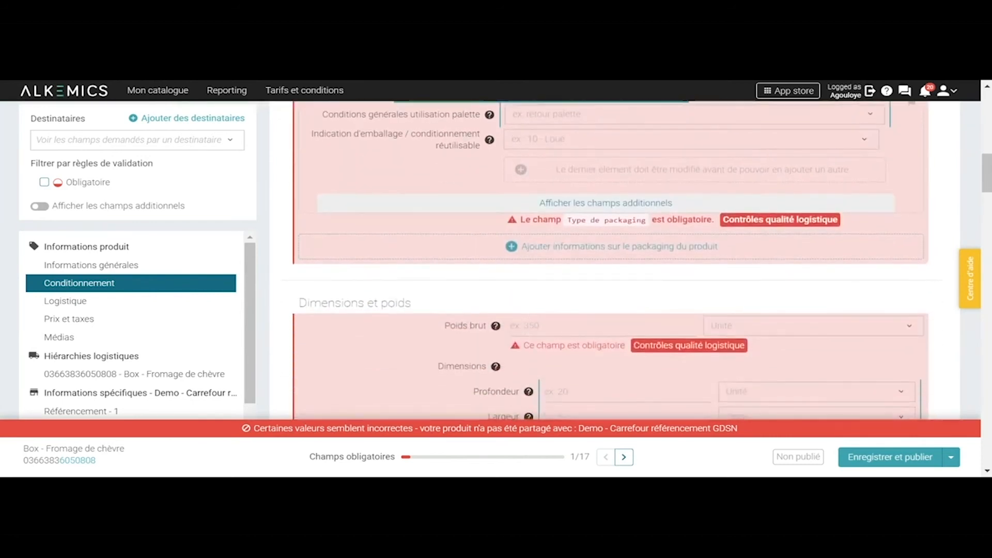
scroll(615, 261, down, 3)
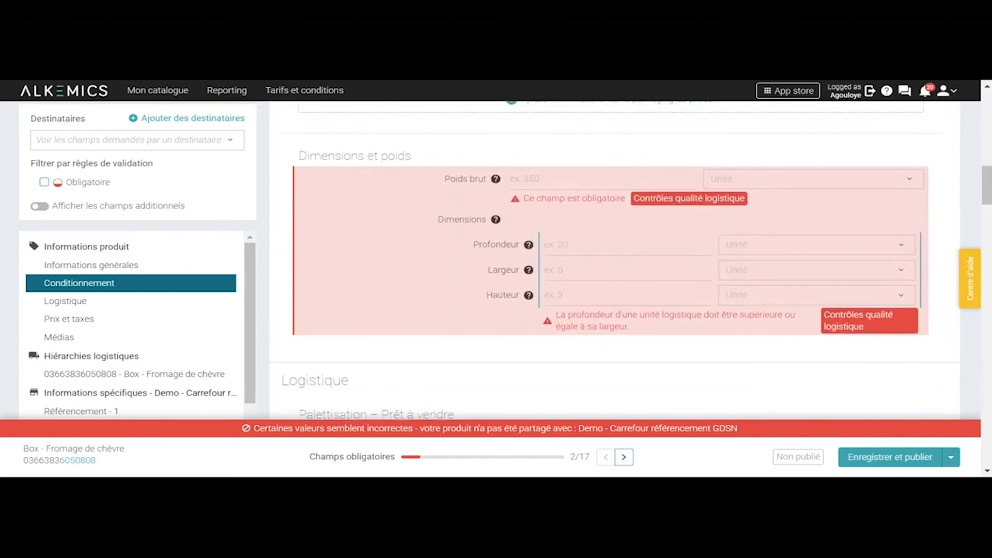
scroll(589, 228, down, 5)
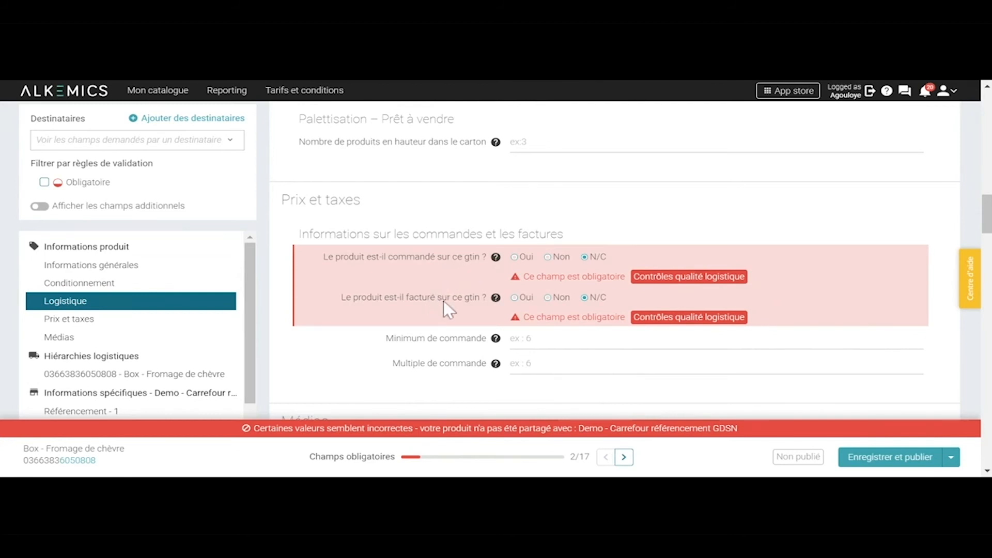
scroll(616, 261, down, 6)
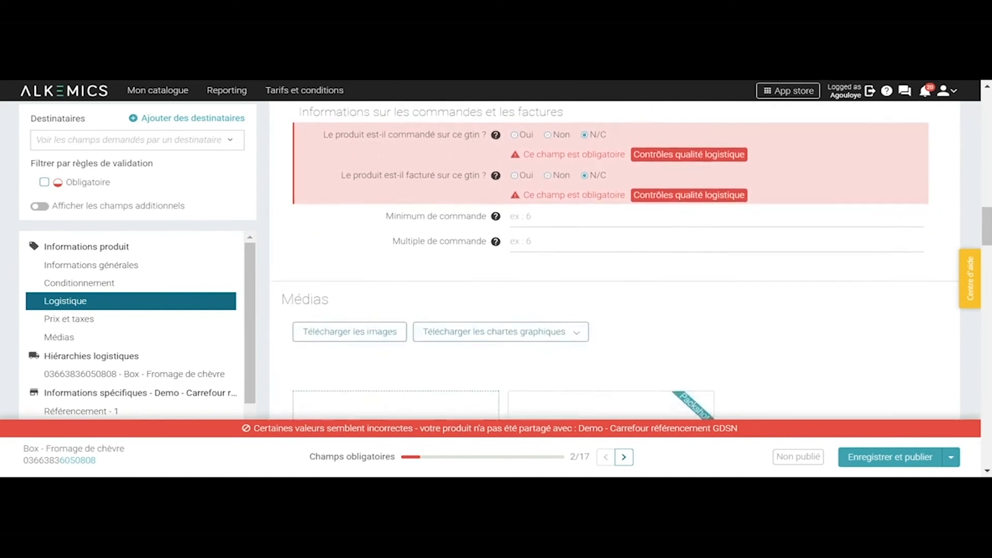
scroll(401, 315, down, 1)
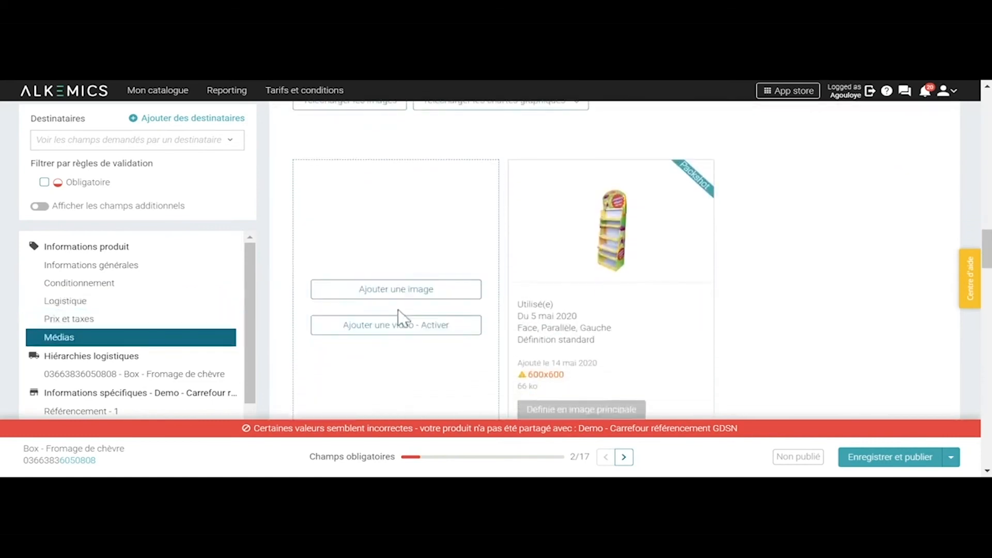
scroll(404, 311, down, 5)
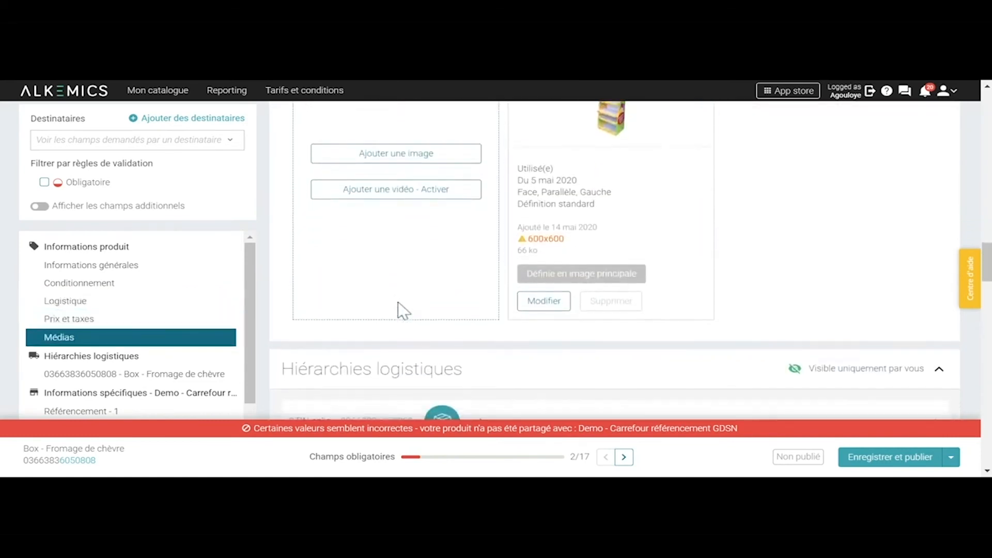
scroll(615, 263, down, 2)
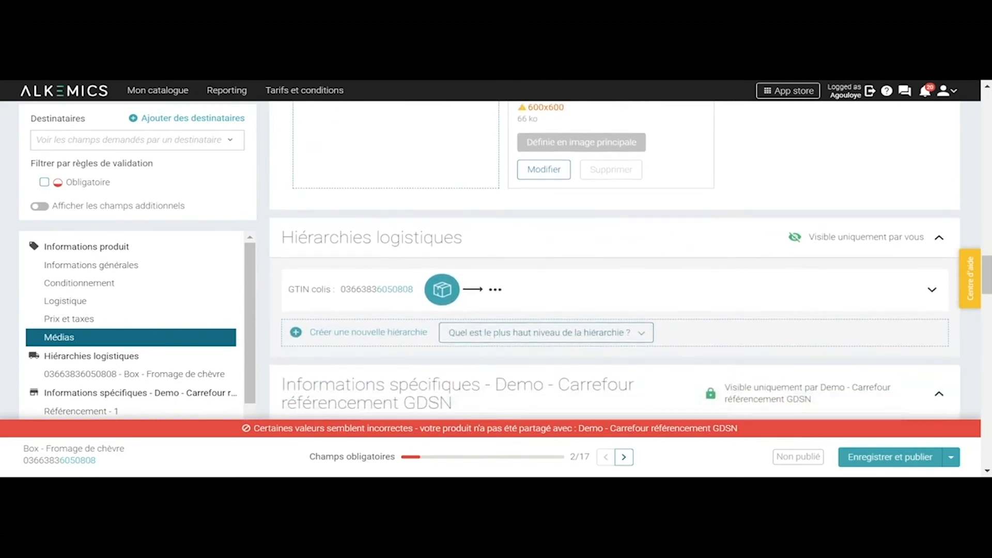
scroll(538, 243, down, 1)
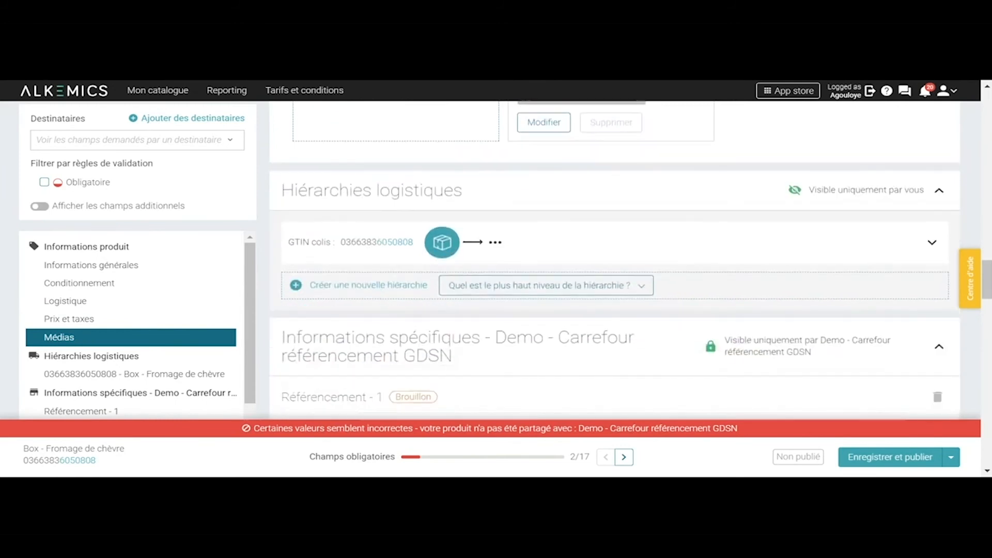
click(534, 242)
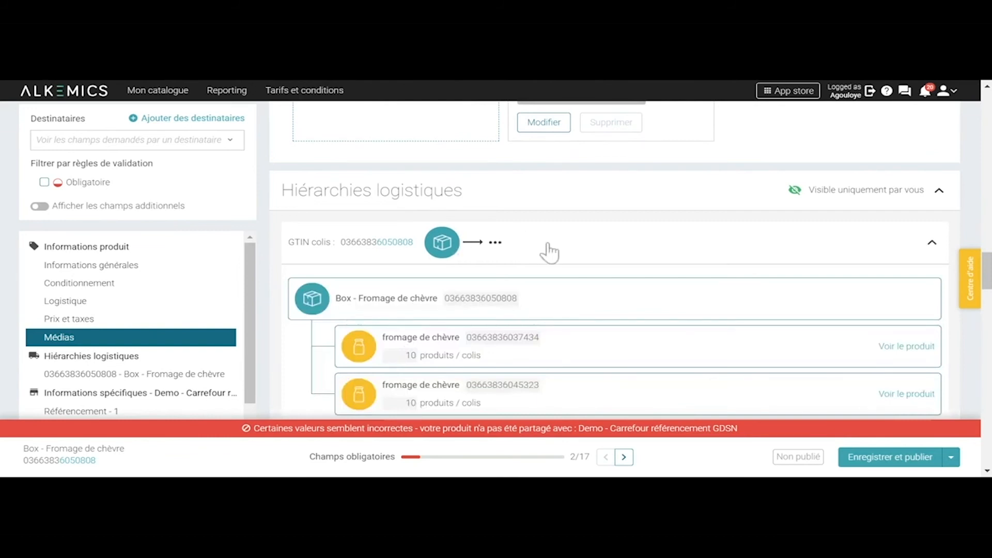
scroll(549, 252, down, 1)
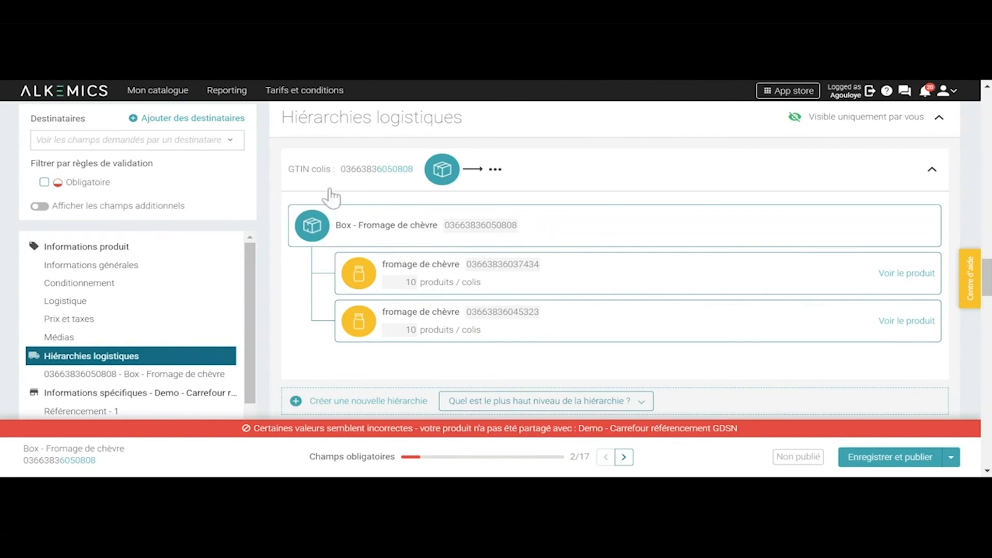
Create a new logistics hierarchy with palette as its highest level and expand its details
scroll(464, 305, down, 1)
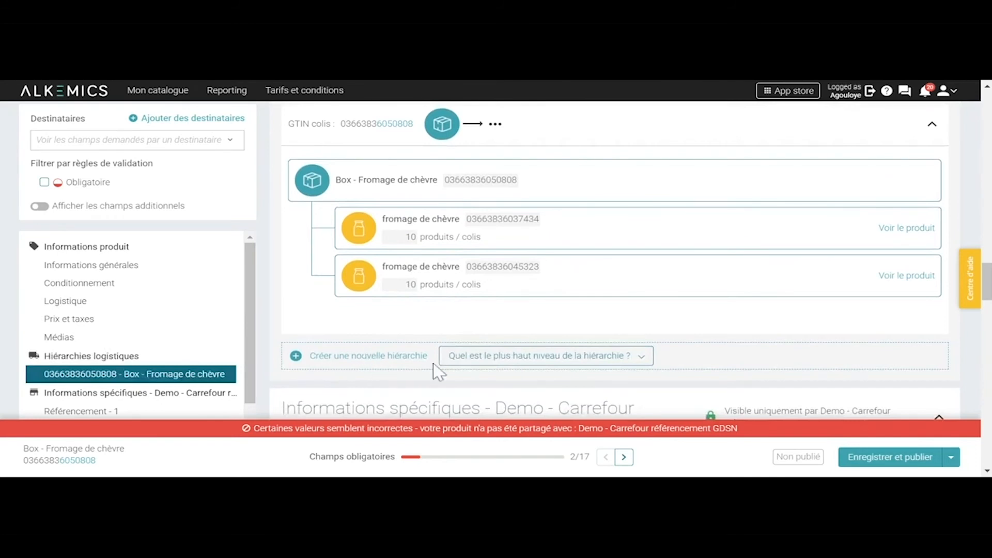
click(483, 360)
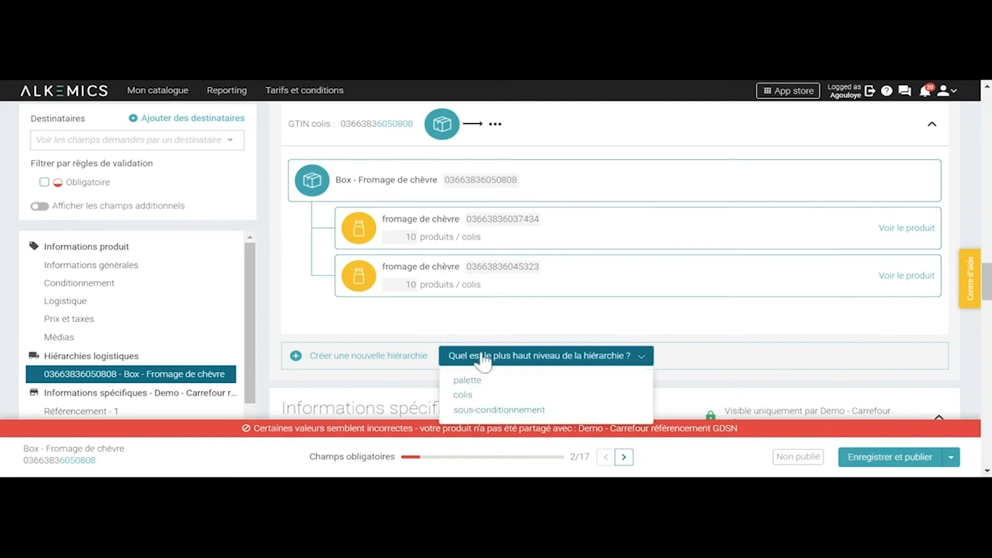
click(475, 384)
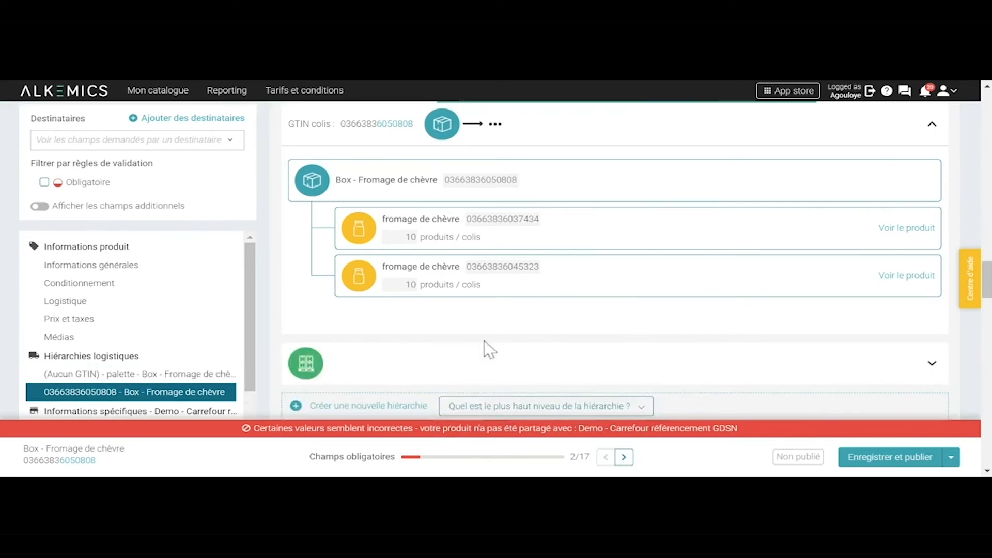
scroll(425, 385, down, 1)
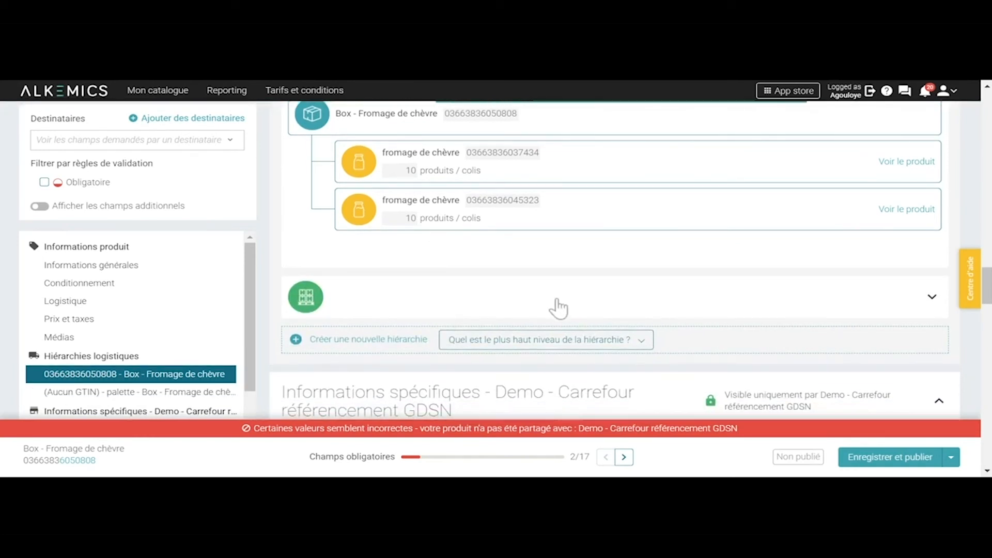
click(589, 306)
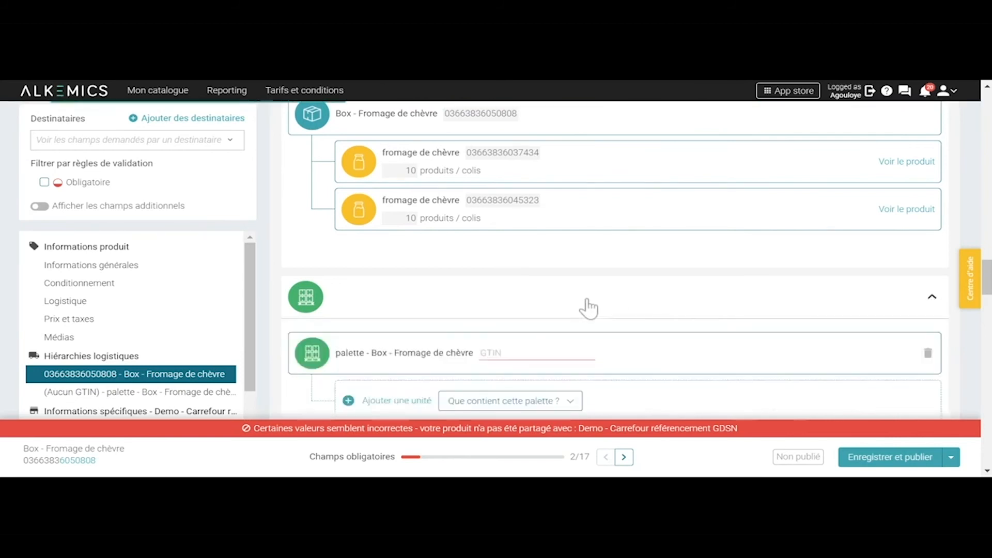
scroll(589, 308, down, 1)
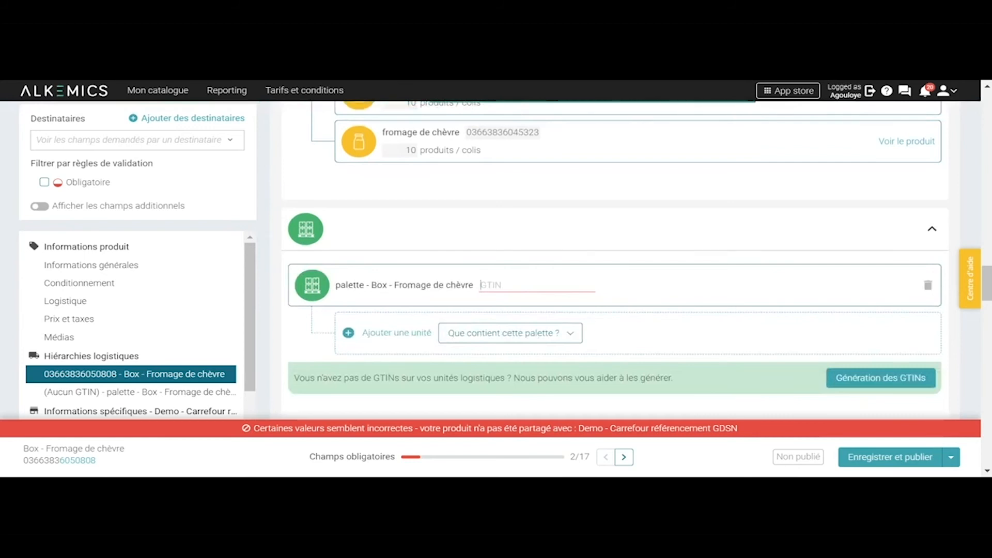
click(862, 382)
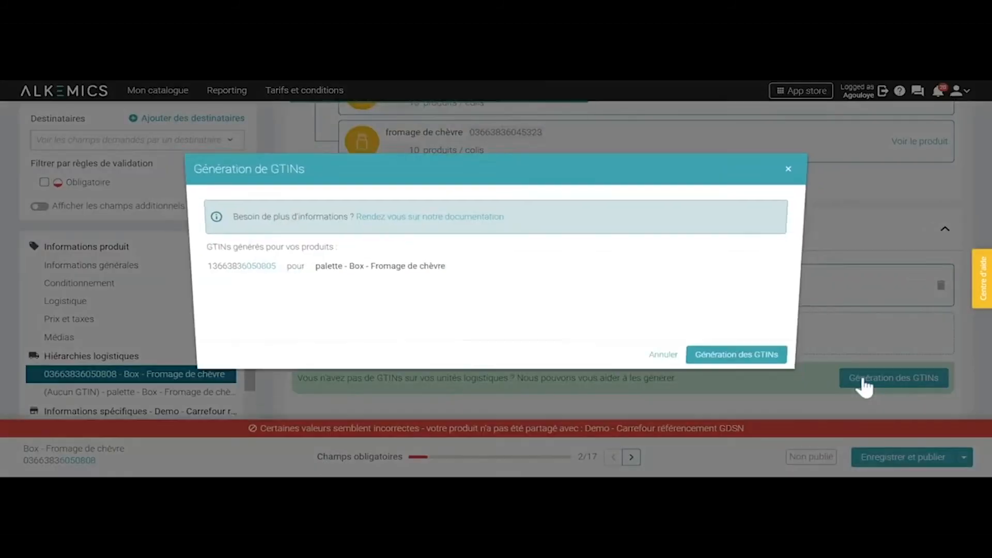
click(769, 364)
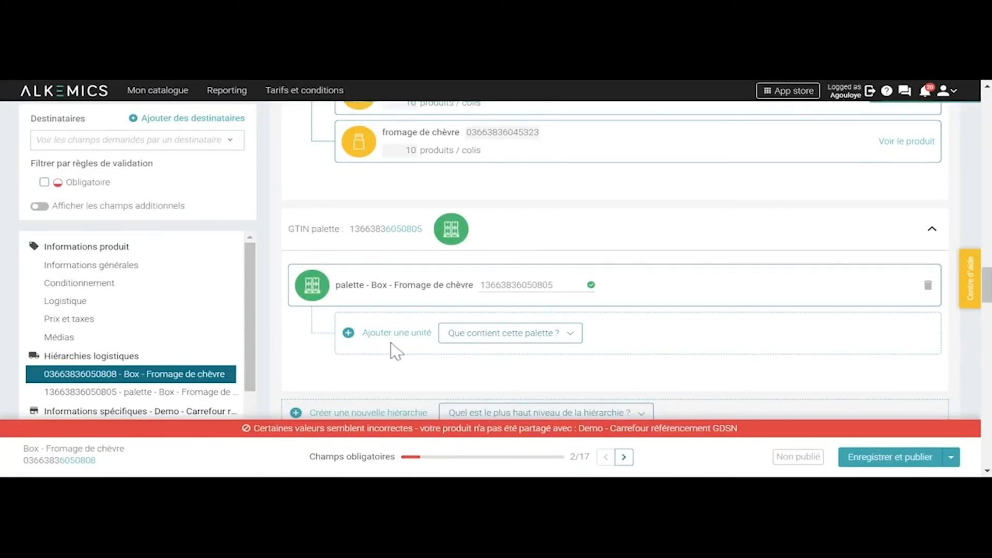
click(487, 337)
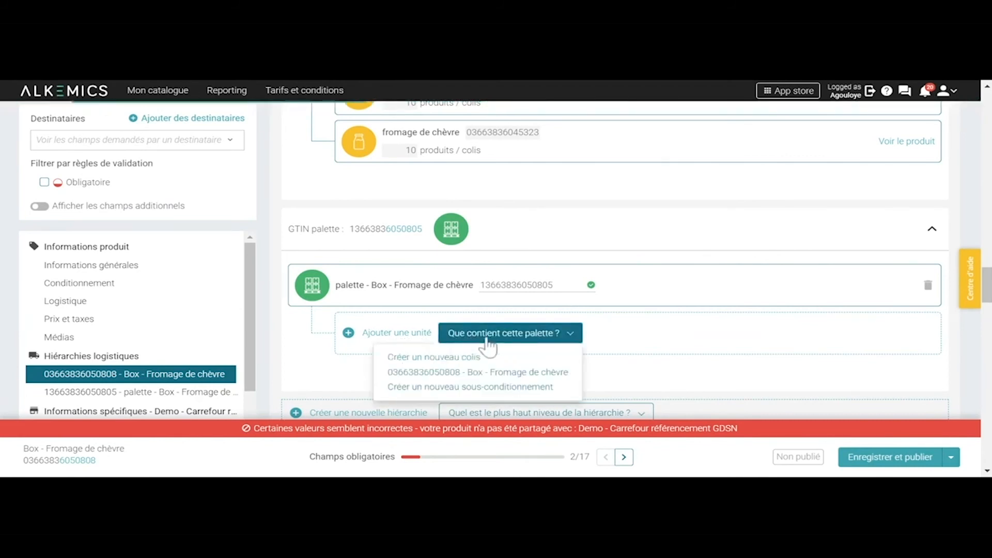
click(462, 373)
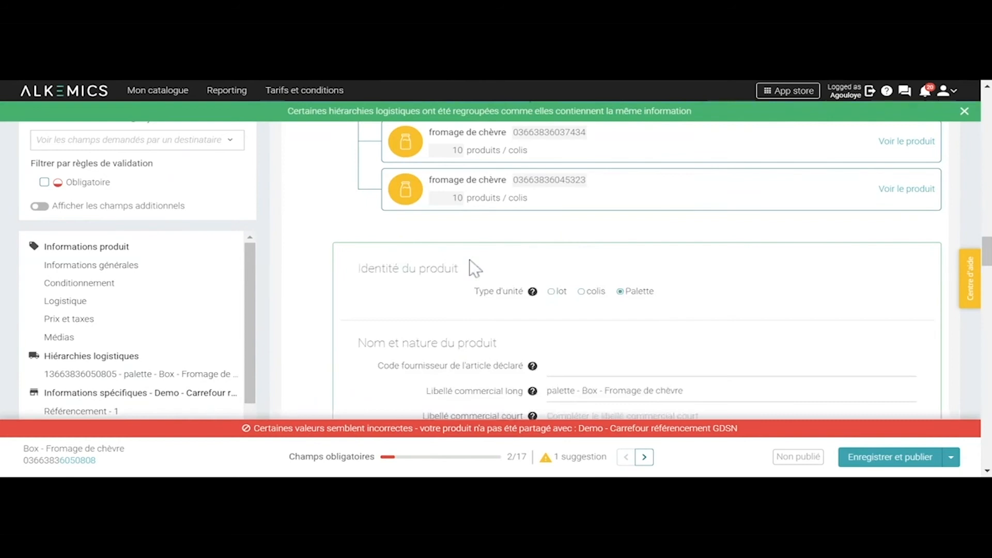
scroll(474, 268, up, 3)
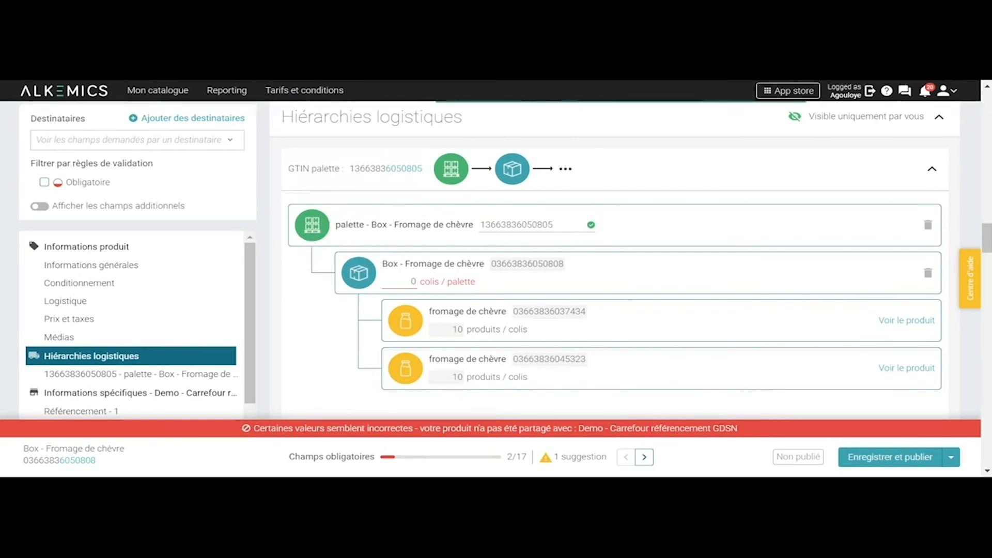
text(4)
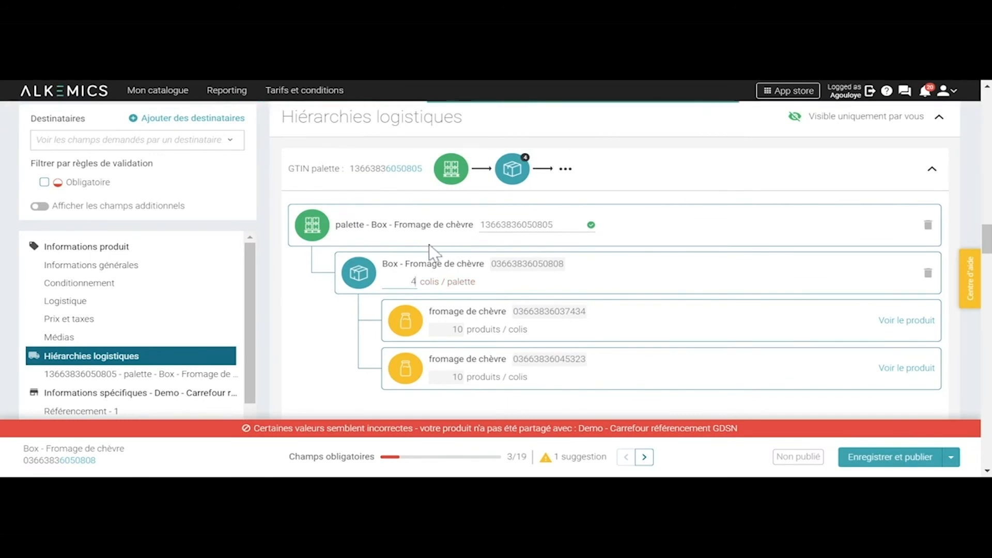
Examine the palette's identity, packaging, palletisation and order fields and the dimensions table of the logistics units
scroll(328, 378, down, 2)
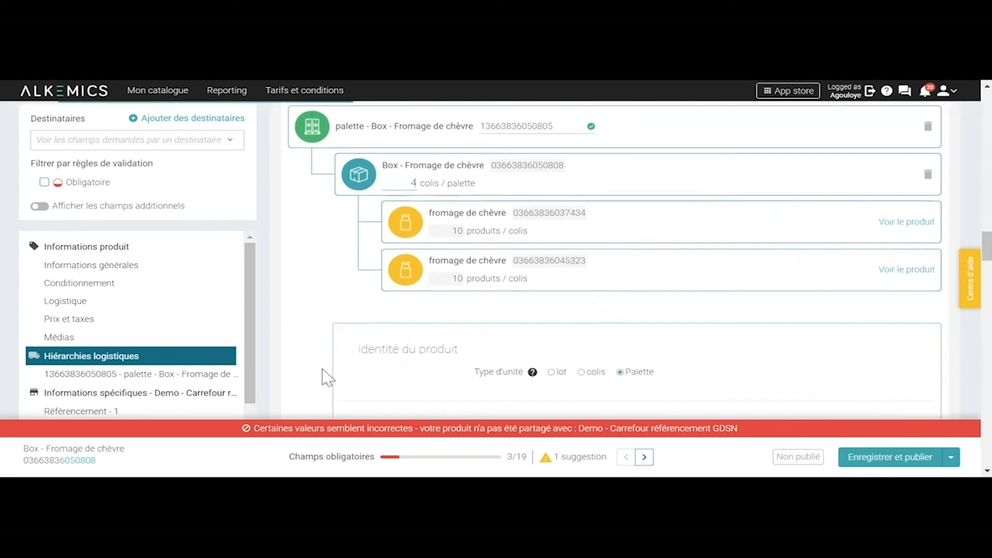
scroll(327, 378, down, 4)
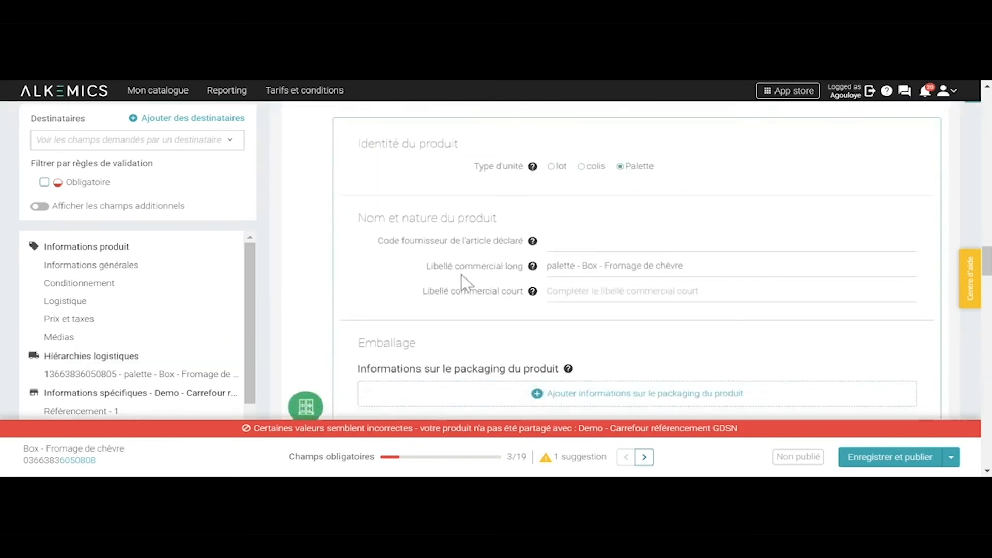
scroll(455, 357, down, 8)
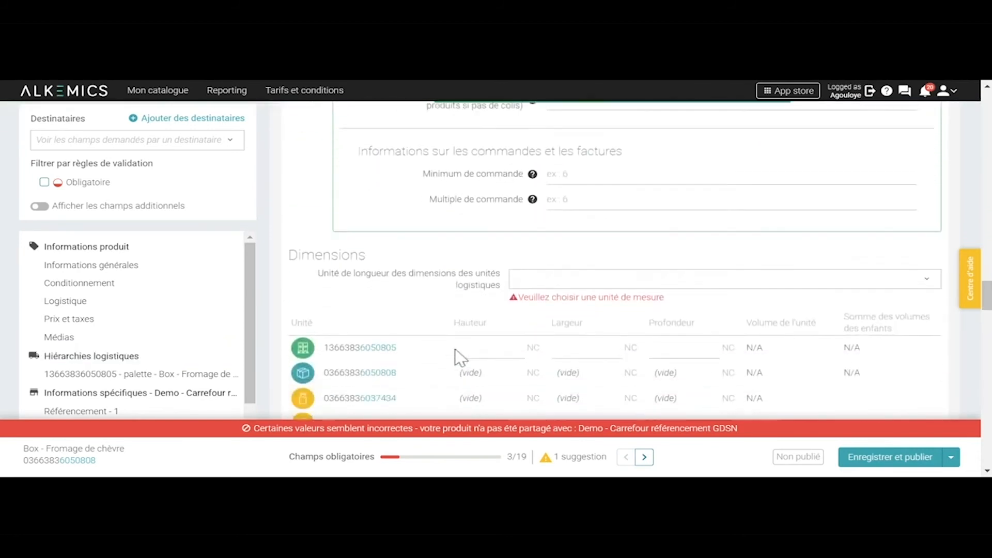
scroll(462, 357, down, 2)
scroll(462, 357, up, 2)
scroll(462, 357, down, 1)
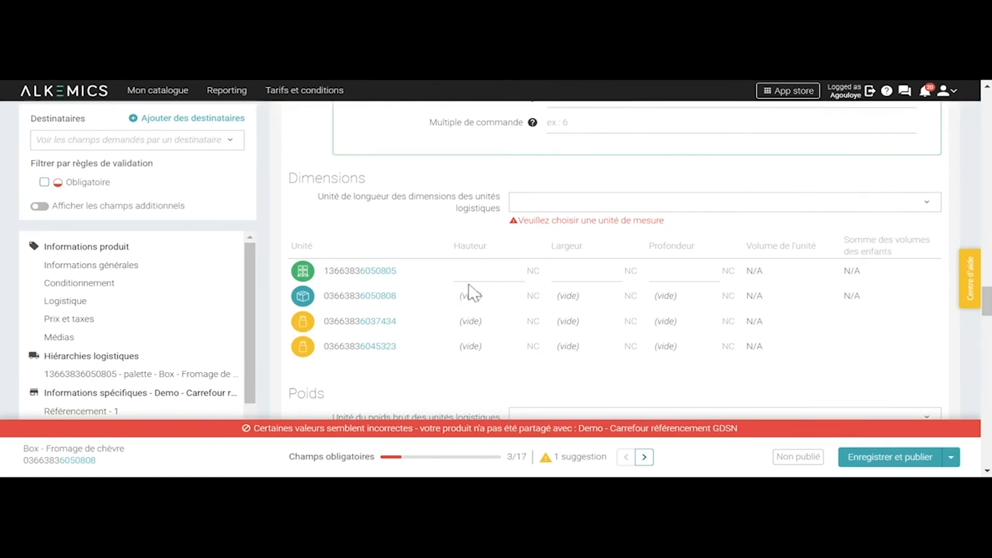
scroll(454, 272, up, 1)
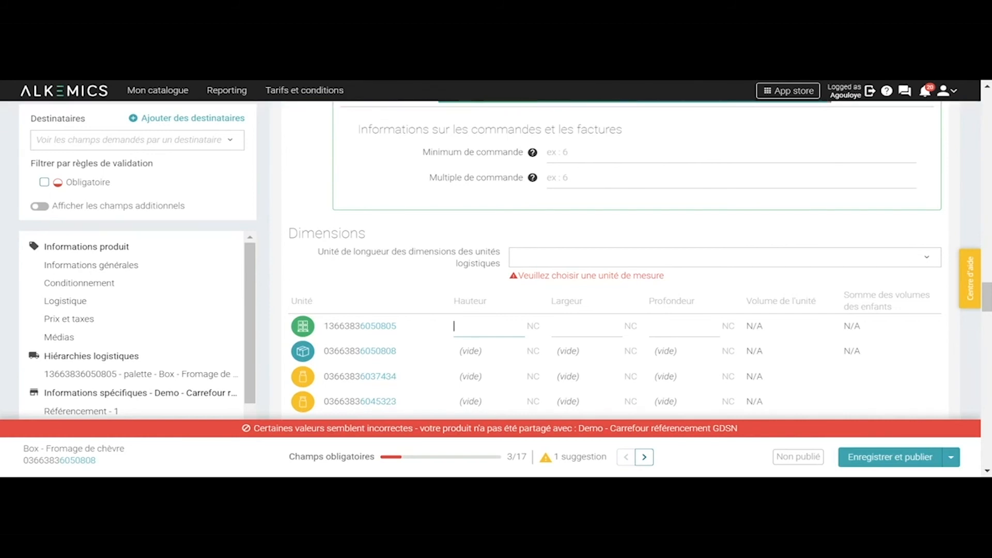
scroll(615, 261, up, 1)
scroll(615, 261, up, 4)
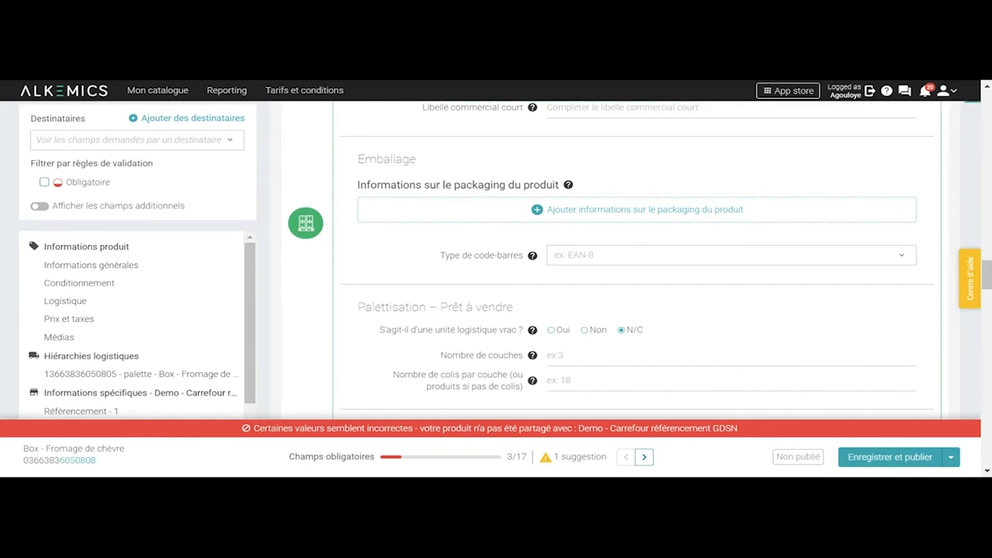
Save and publish the goat cheese display, and return to the product catalogue
click(867, 463)
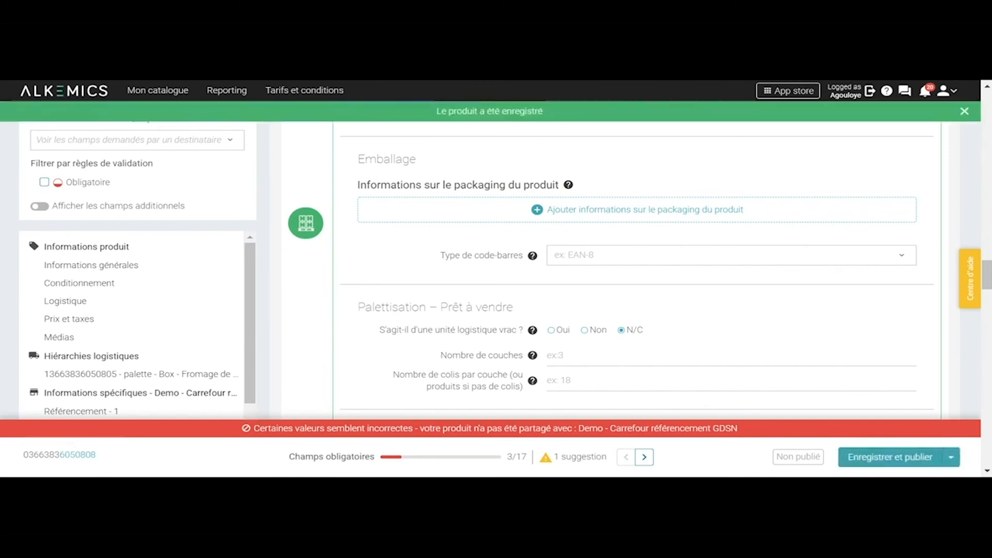
click(151, 98)
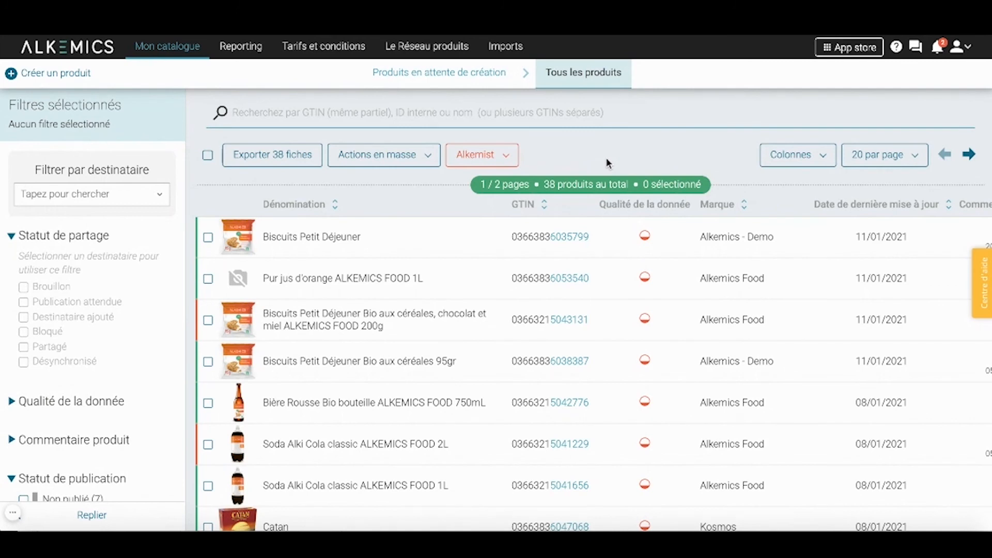
Search the help centre for "hiérarchie" and open the article "Renseigner ses hiérarchies logistiques"
click(982, 283)
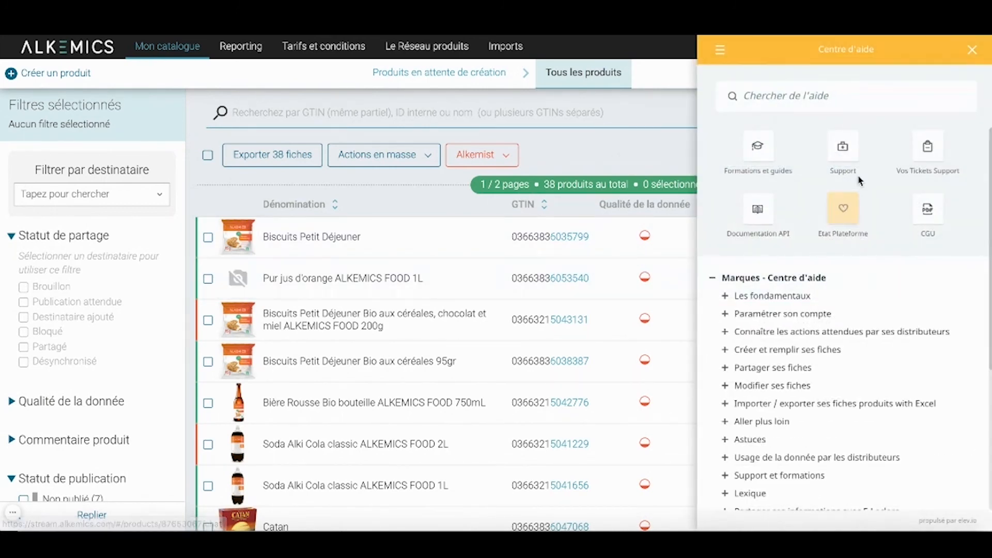
click(818, 95)
text(hiérar)
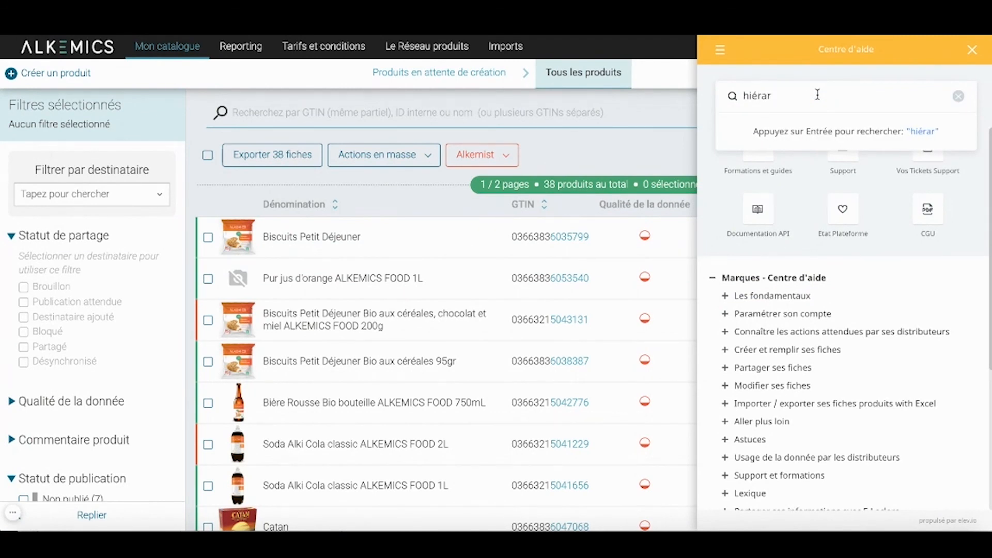
text(chie)
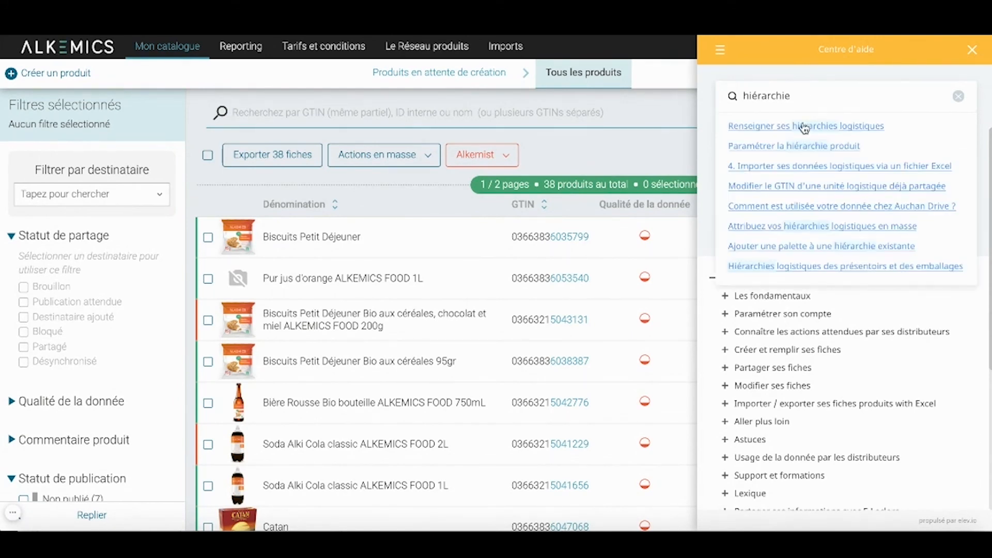
click(769, 130)
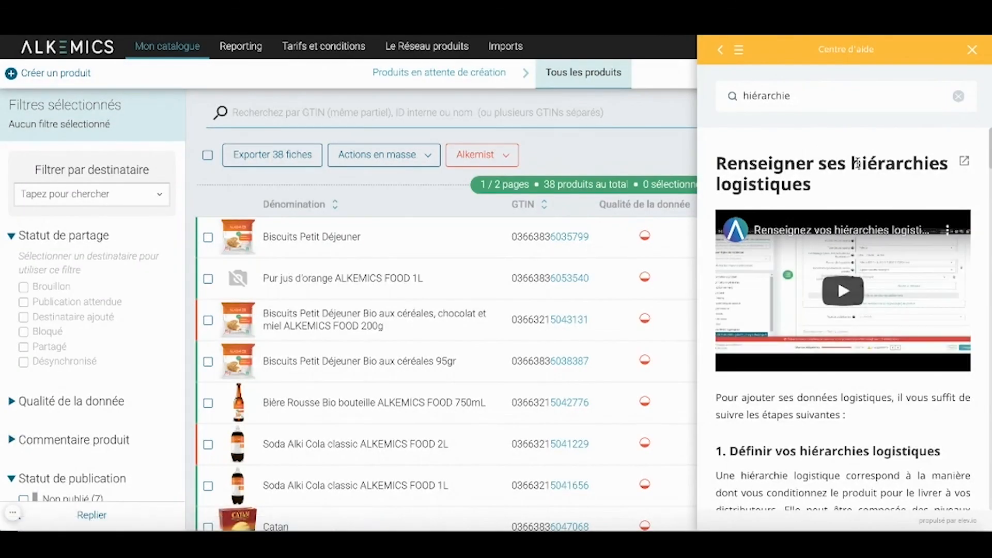
View the help article "4. Importer ses données logistiques via un fichier Excel" from the same search, and close the help centre
click(720, 50)
click(796, 96)
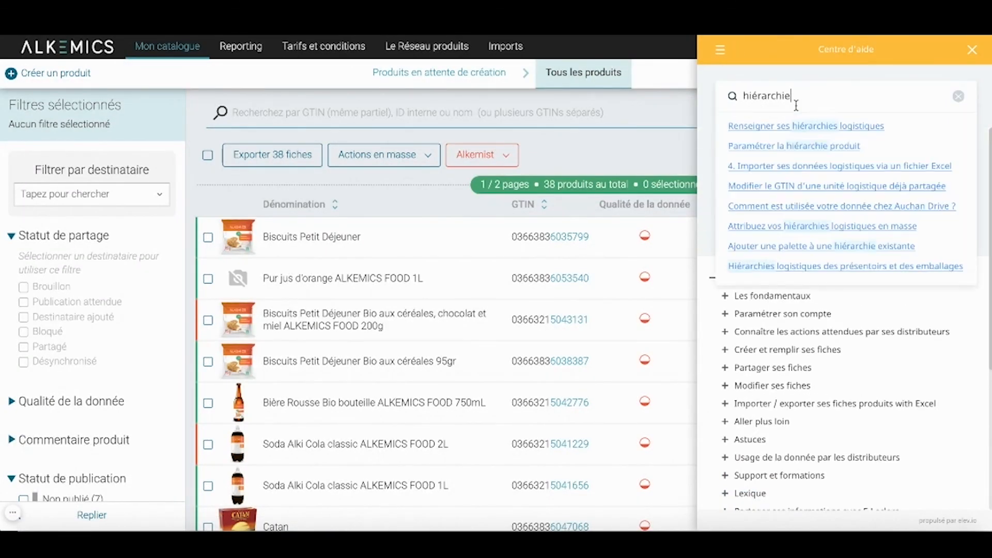
click(800, 167)
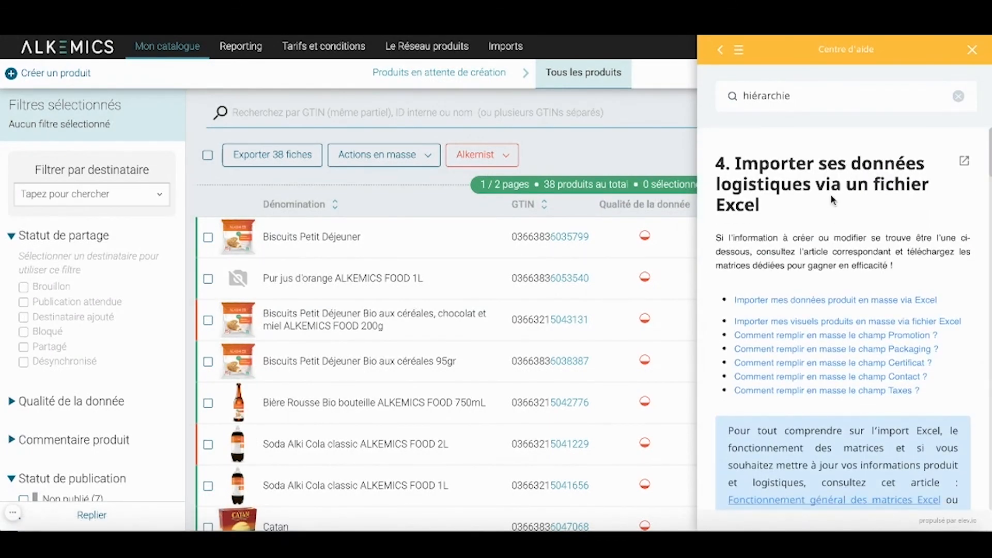
click(721, 51)
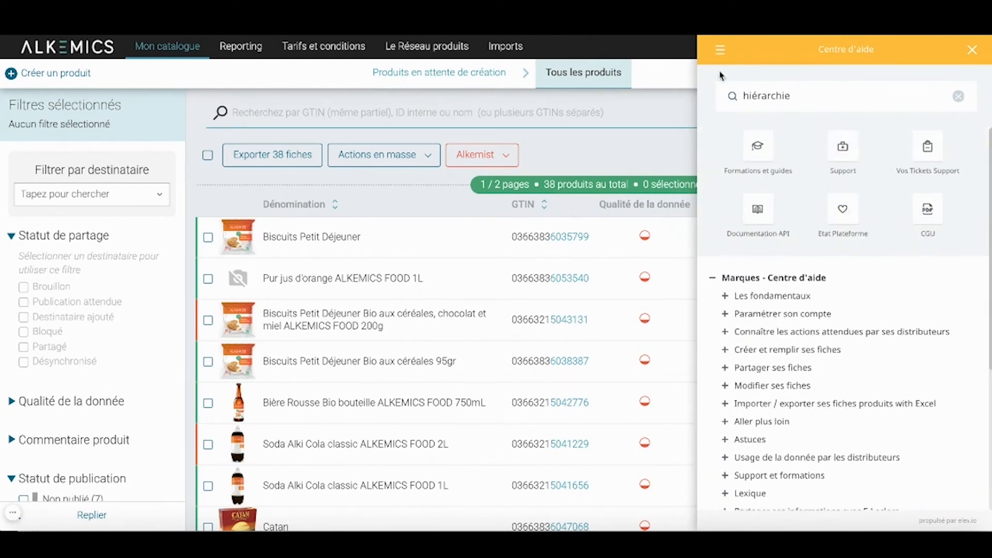
click(973, 49)
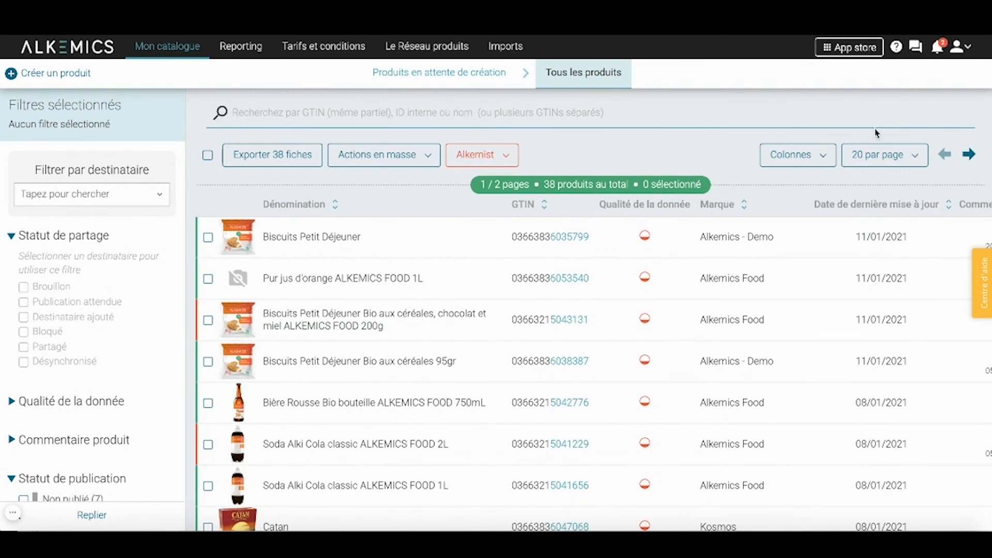
Set the product catalogue to display 250 products per page
click(879, 156)
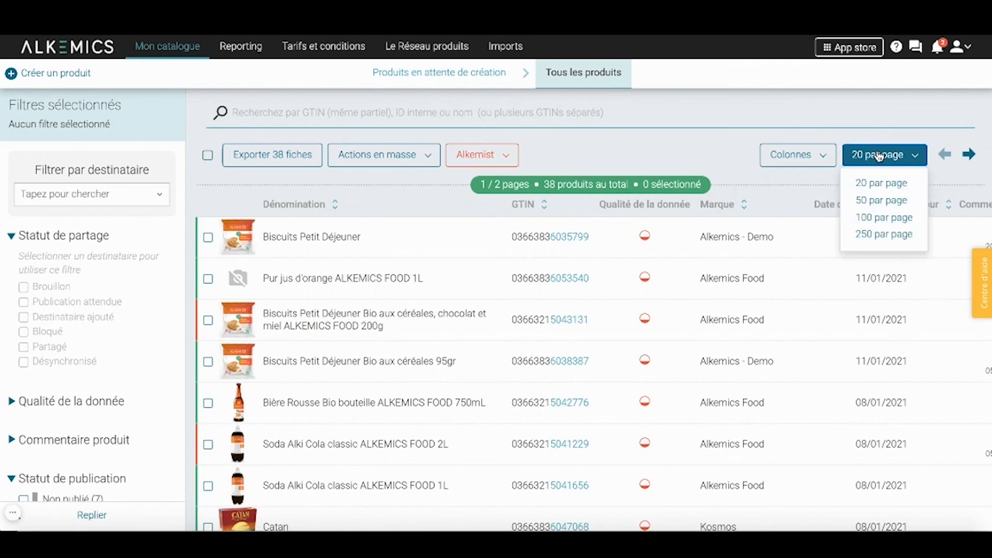
click(884, 235)
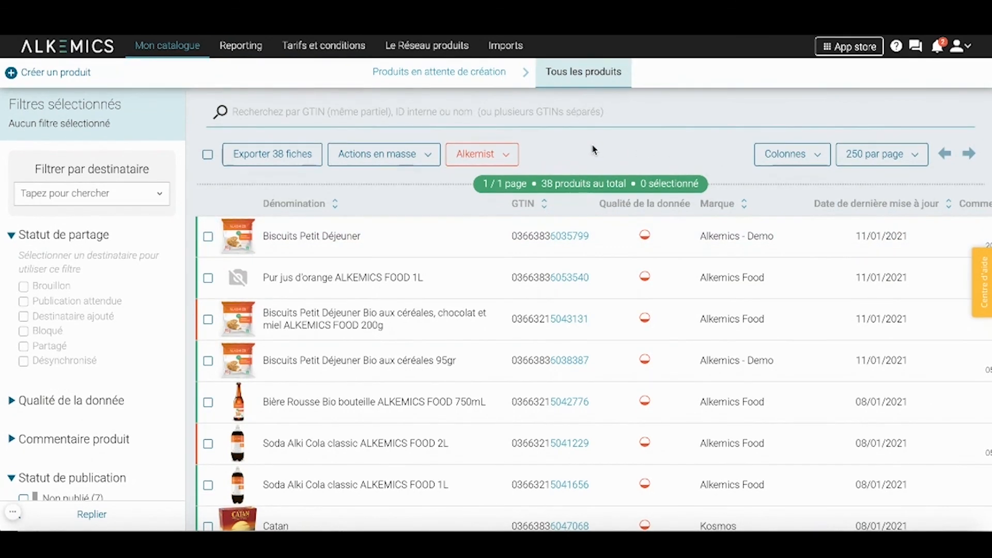
click(208, 279)
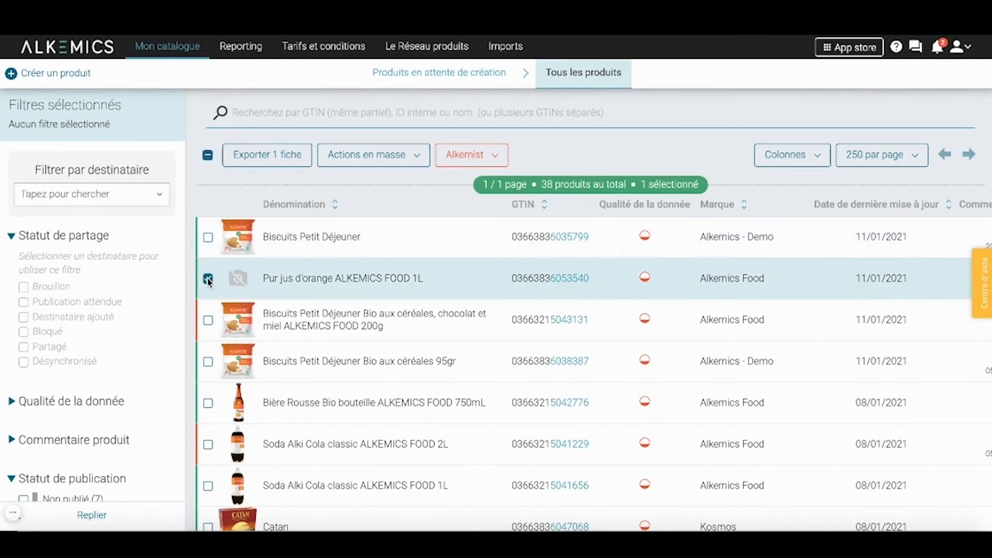
click(209, 321)
click(208, 361)
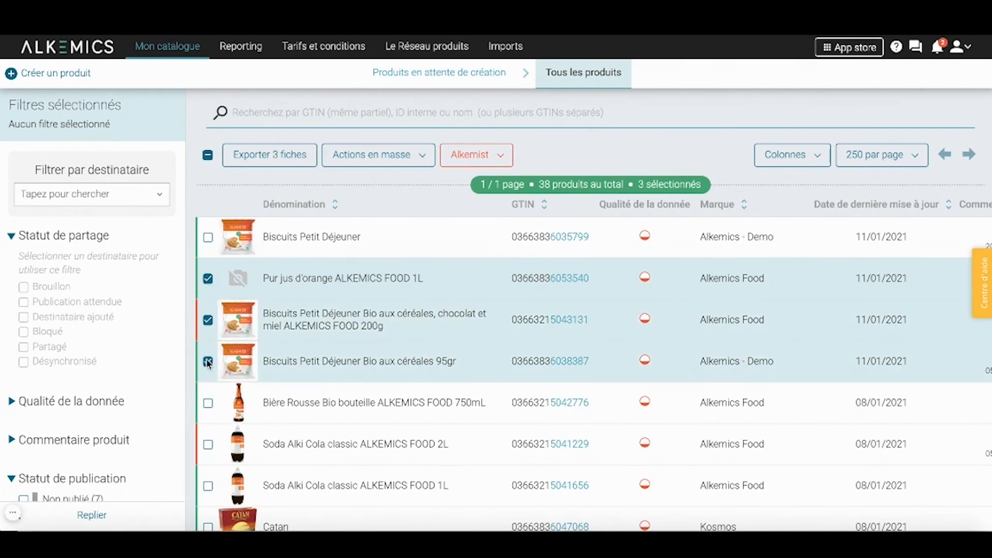
click(208, 320)
click(208, 362)
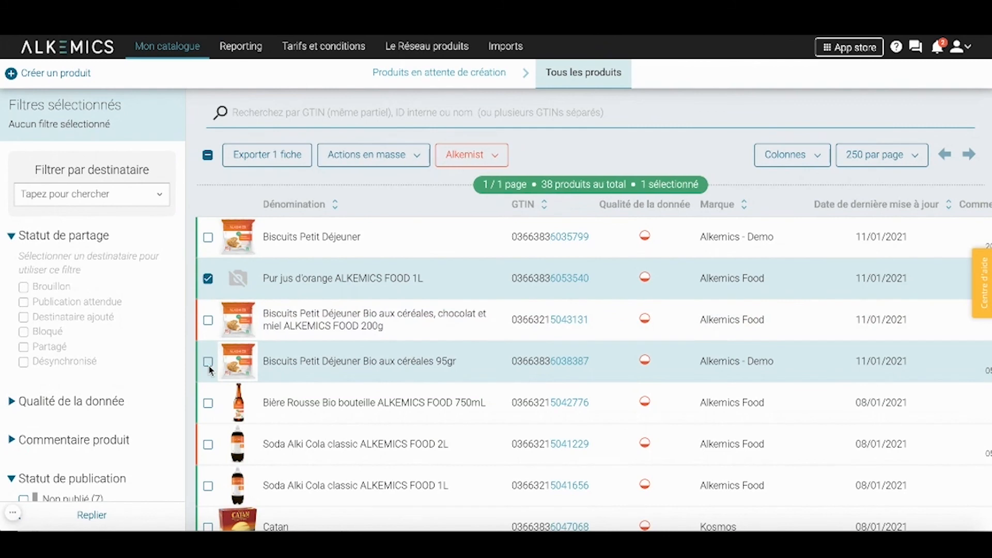
click(208, 280)
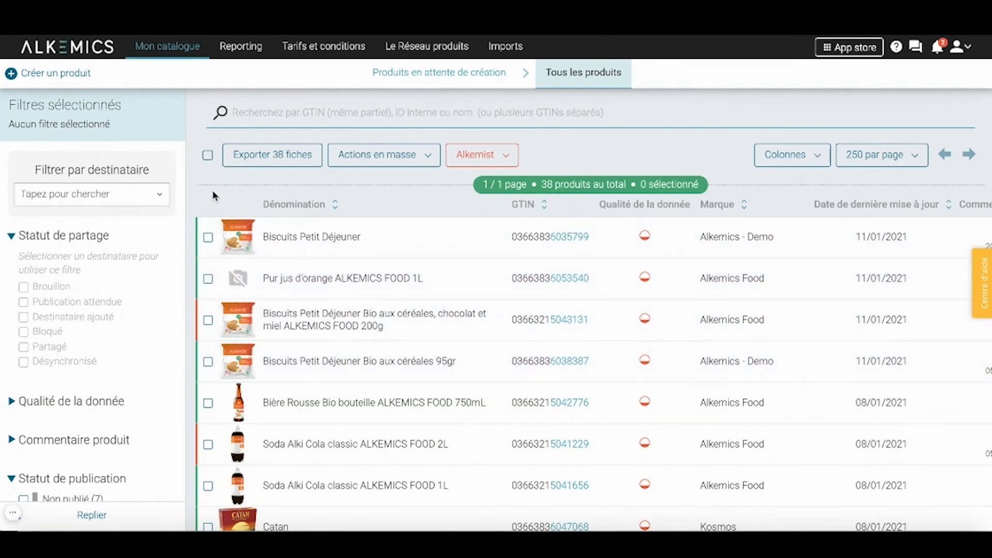
Select all products in the catalogue and start the bulk attribution of logistics hierarchies
click(207, 156)
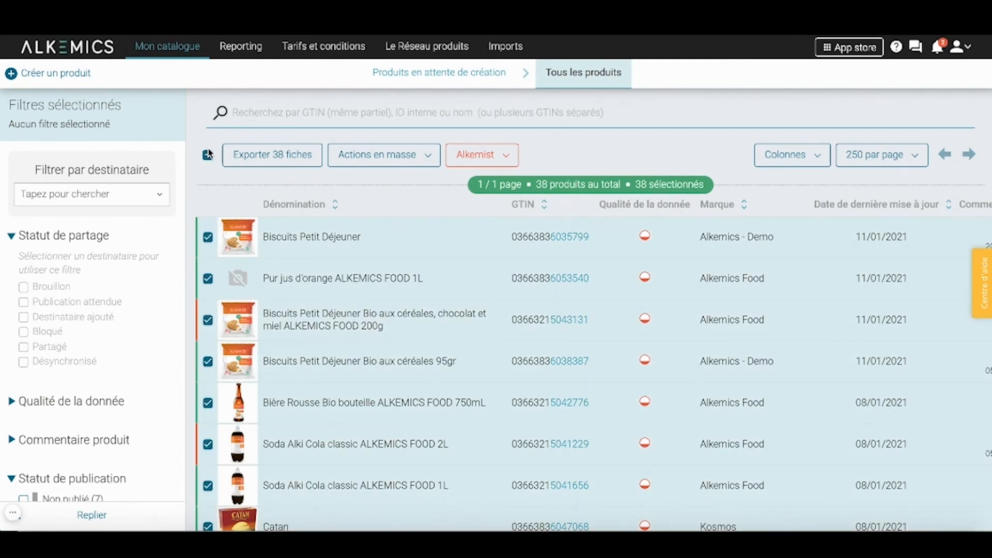
click(411, 161)
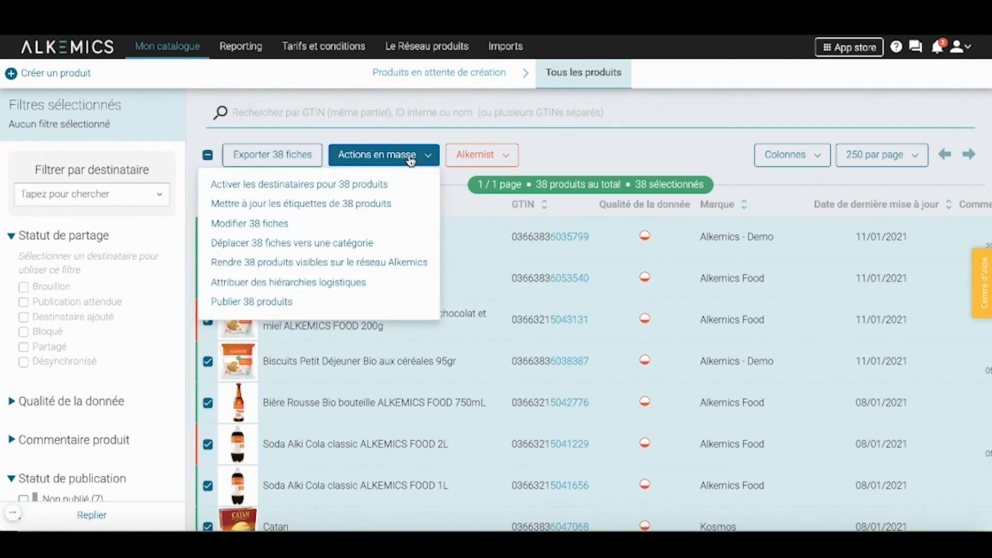
click(375, 287)
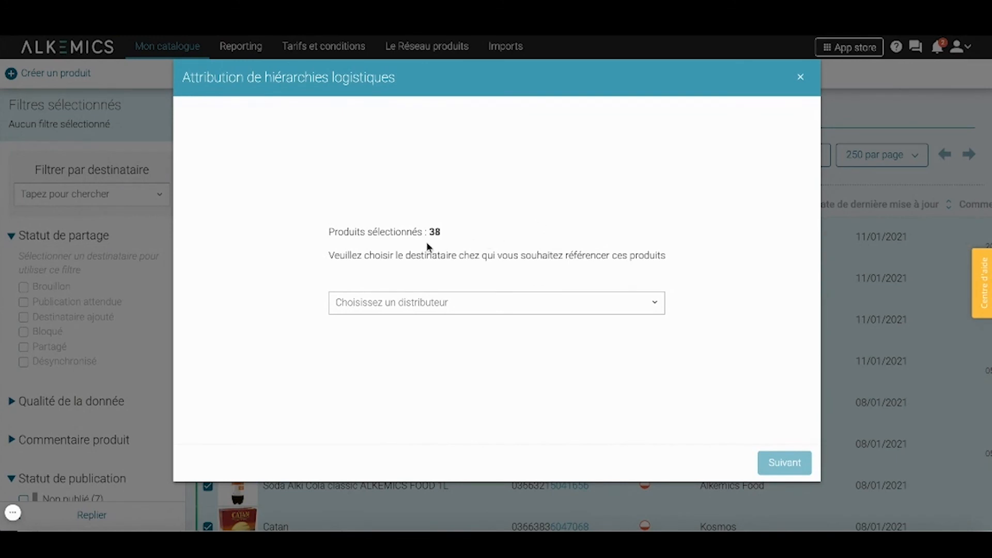
Choose Demo - Intermarché Référentiel Unique as the distributor and continue to the hierarchy assignment list
click(620, 304)
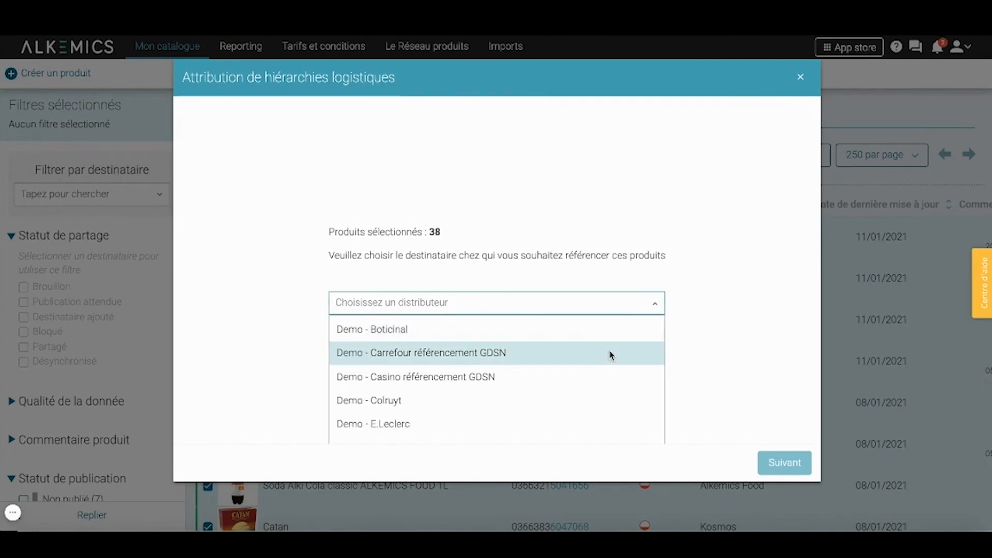
scroll(707, 364, down, 1)
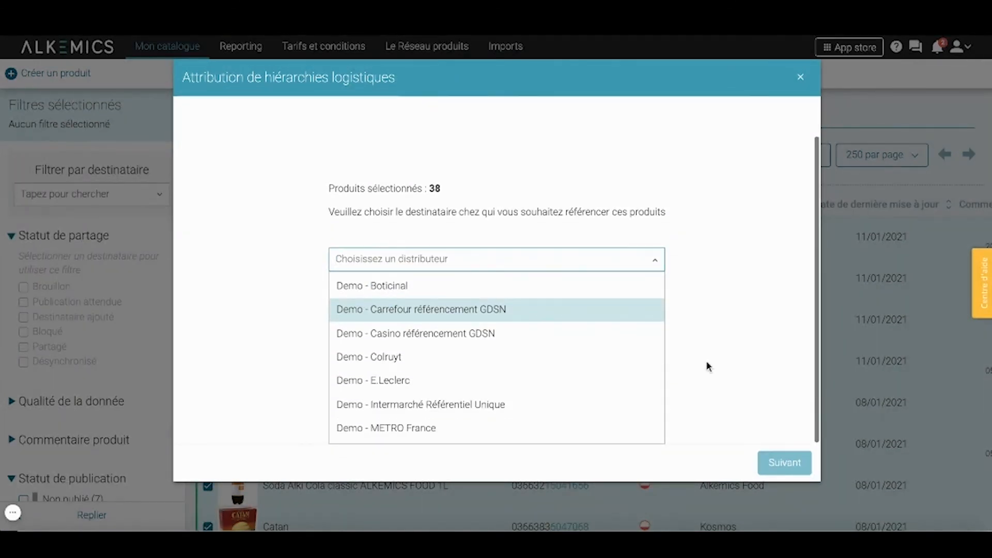
click(584, 404)
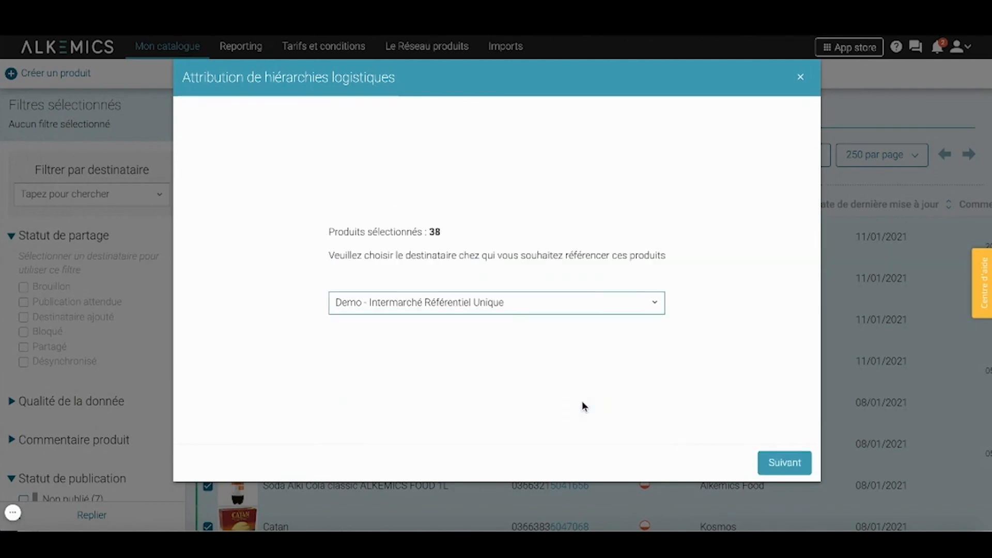
click(779, 464)
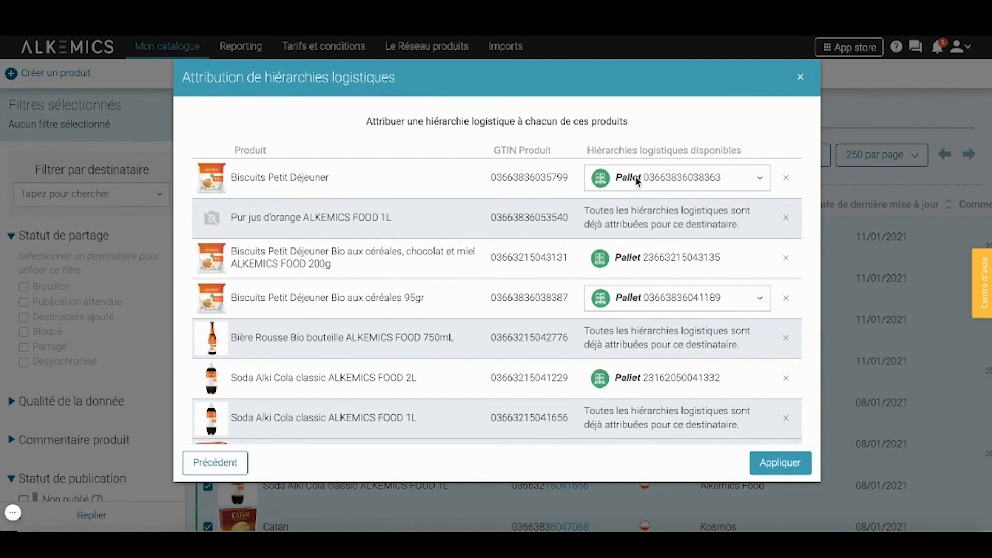
click(732, 178)
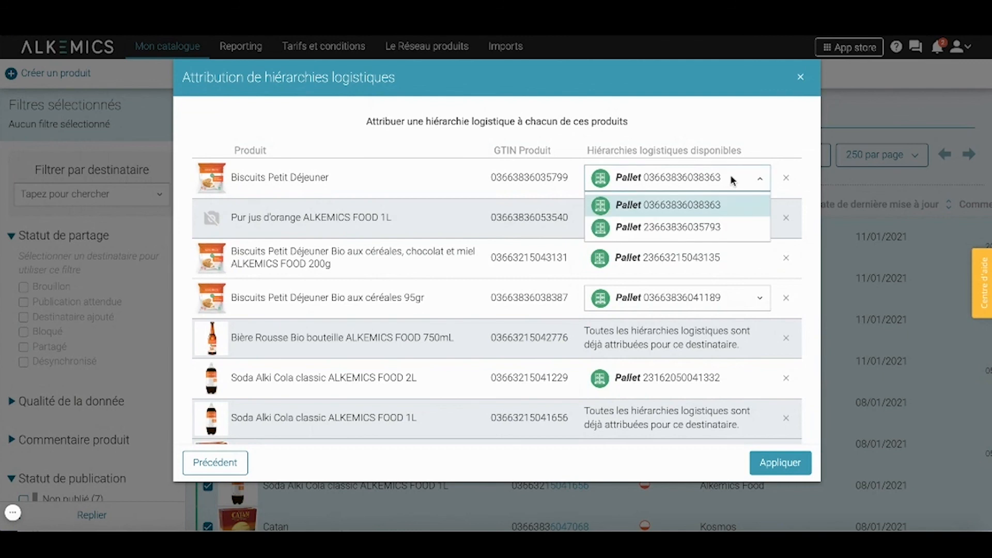
click(721, 227)
Examine which logistics hierarchies are available or already attributed for the selected products
scroll(693, 321, down, 3)
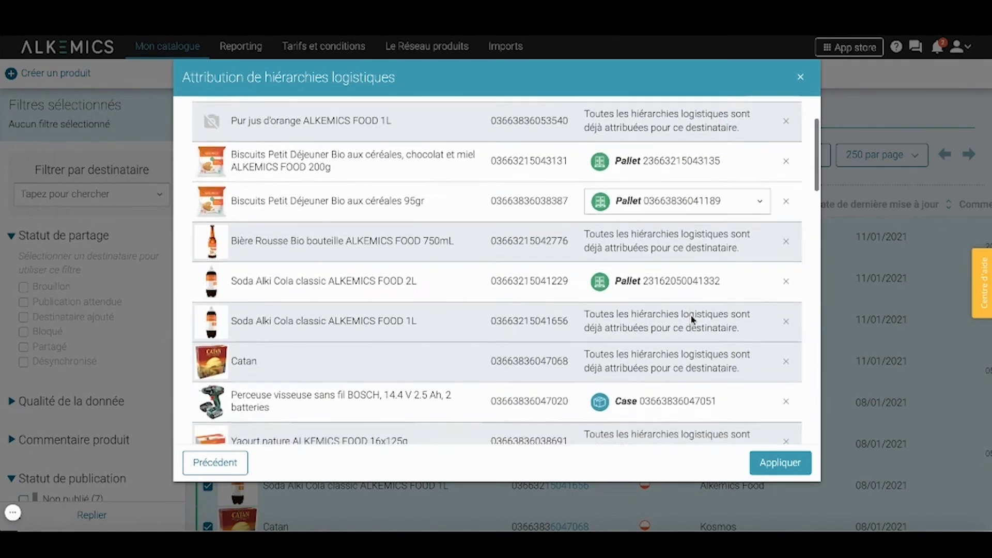
scroll(693, 320, down, 5)
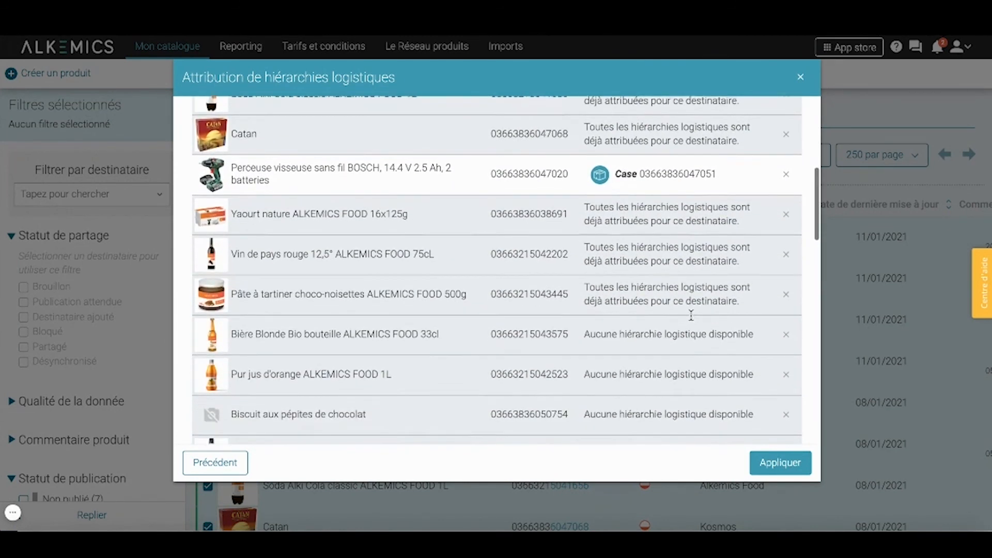
scroll(691, 315, down, 2)
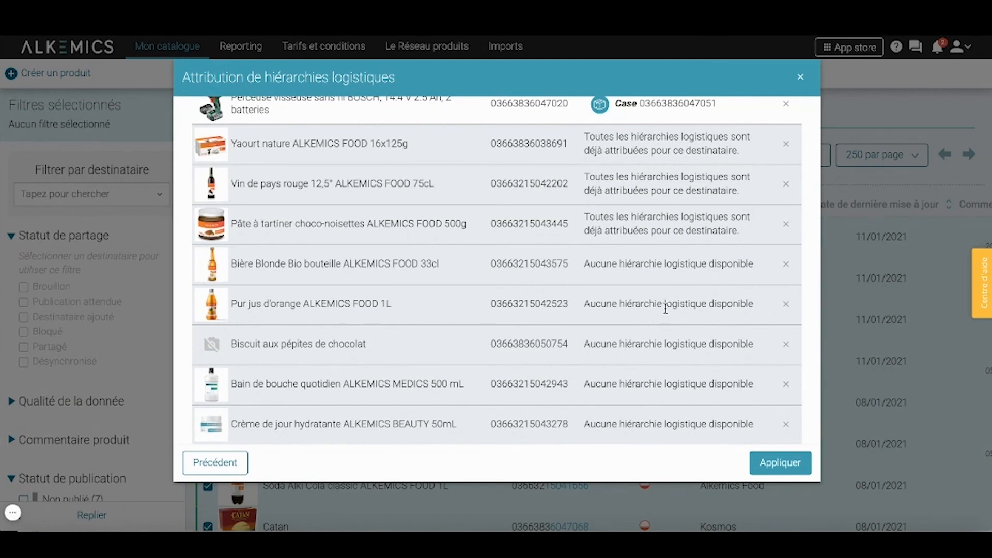
scroll(666, 309, up, 1)
scroll(666, 309, up, 2)
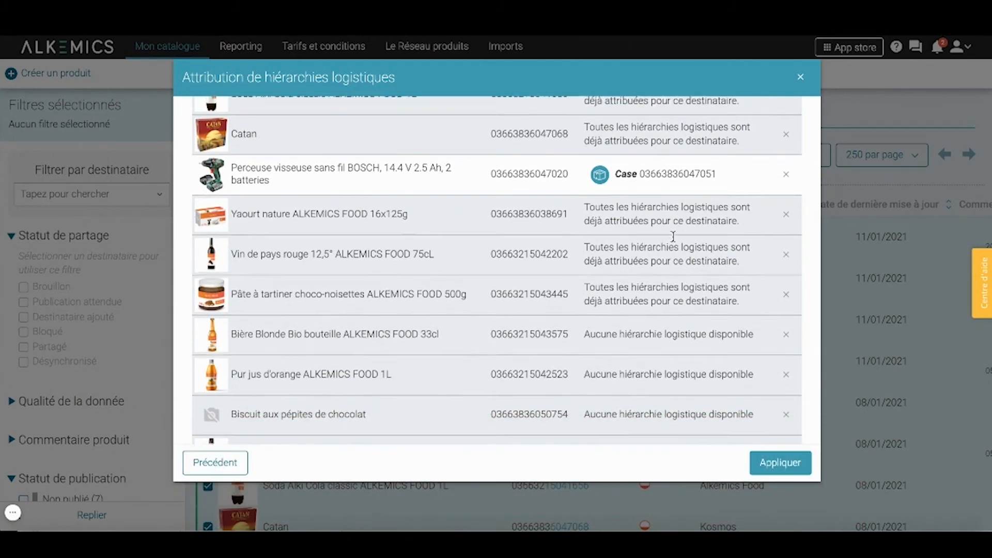
scroll(674, 251, up, 2)
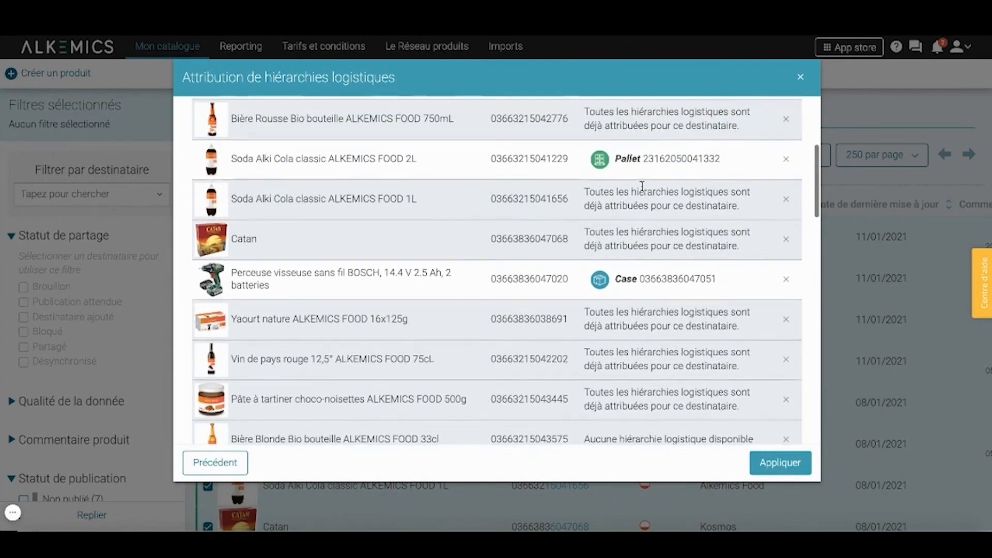
scroll(642, 207, up, 3)
scroll(643, 209, up, 2)
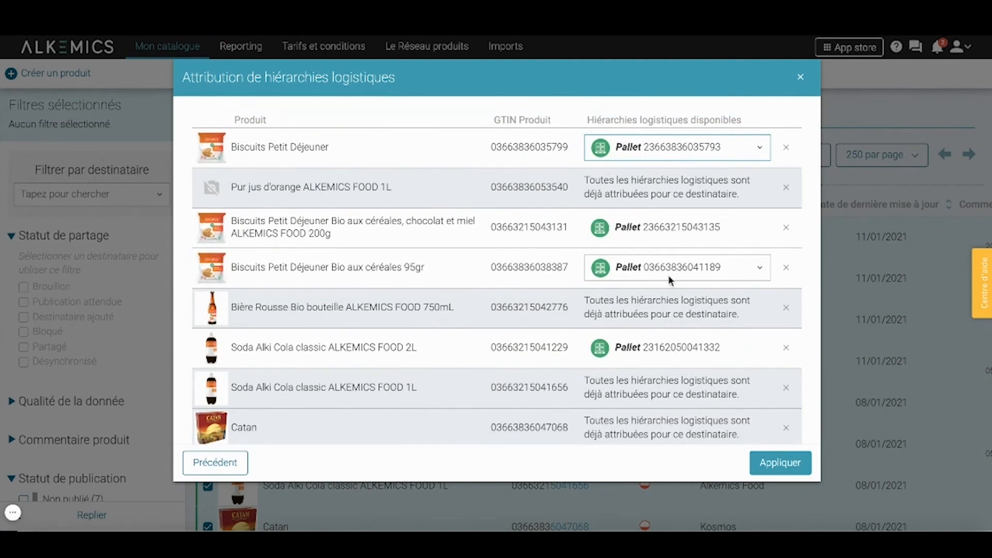
scroll(669, 275, down, 3)
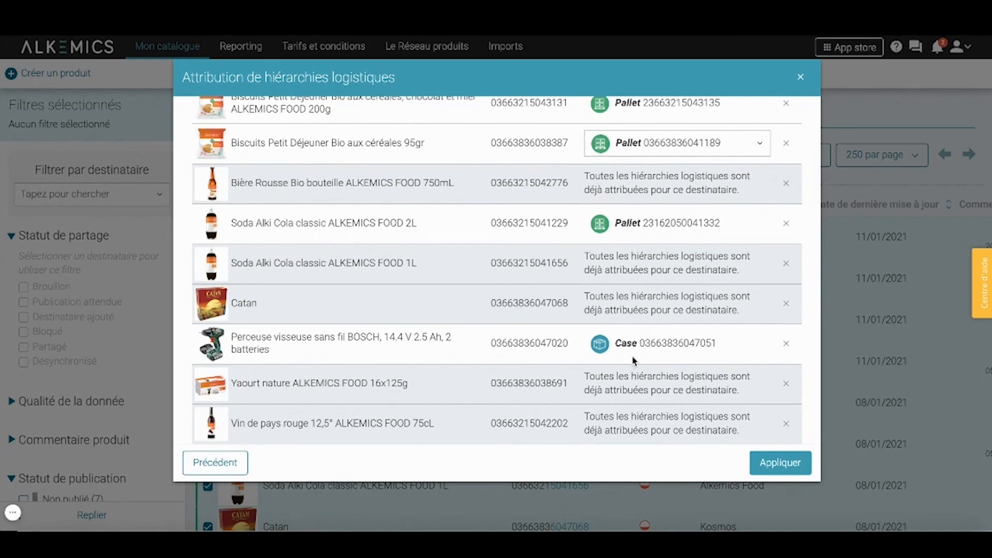
scroll(636, 356, down, 6)
scroll(633, 357, down, 9)
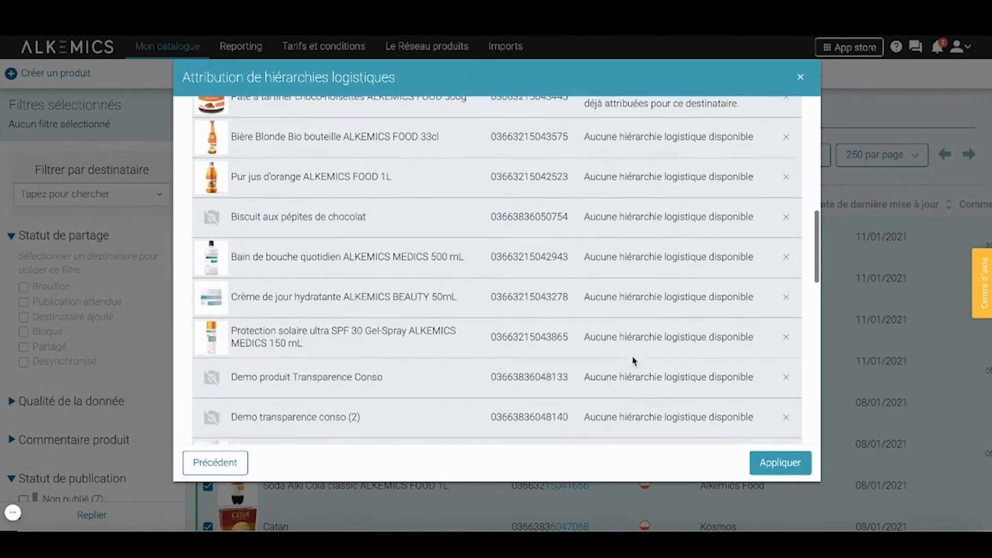
scroll(635, 305, up, 12)
scroll(638, 305, up, 5)
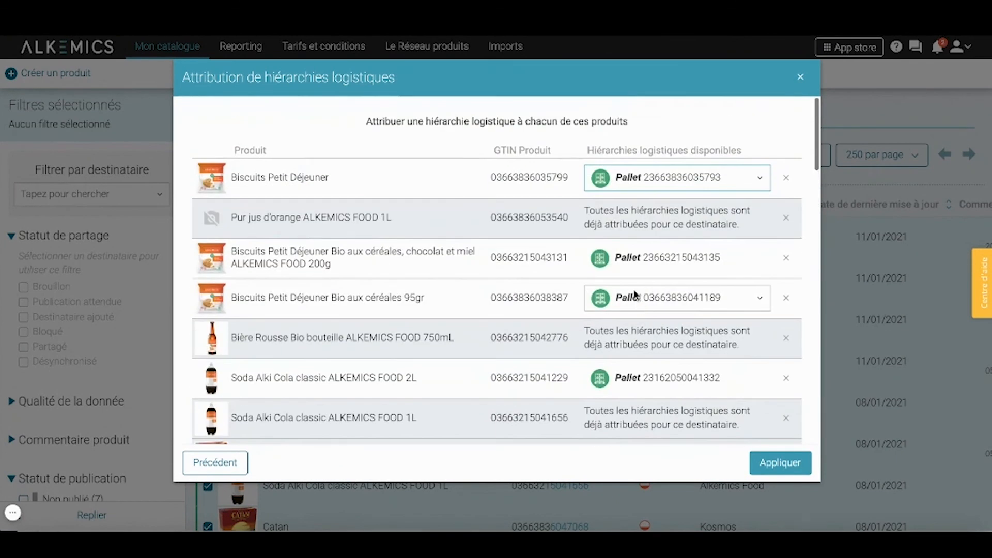
click(663, 292)
click(688, 347)
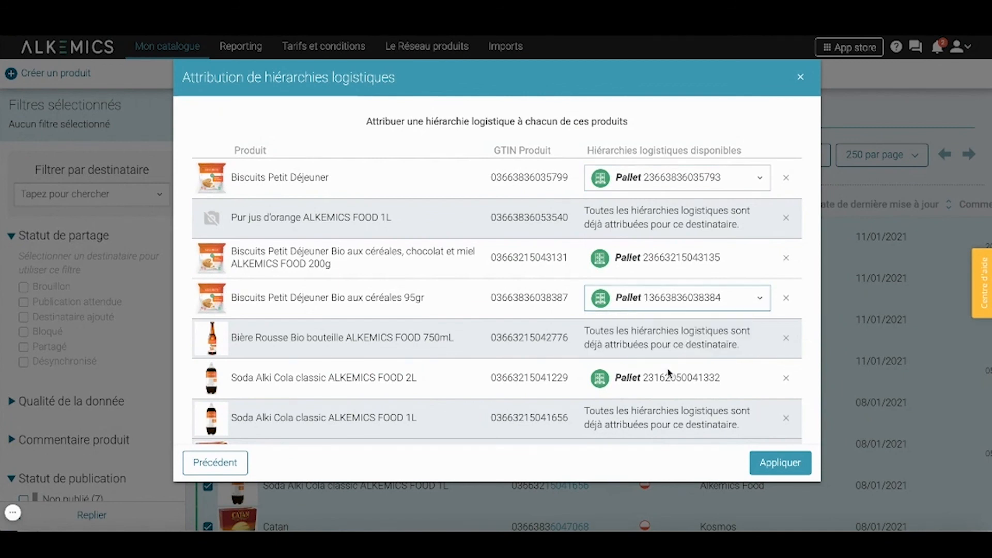
scroll(723, 377, down, 15)
scroll(760, 418, down, 1)
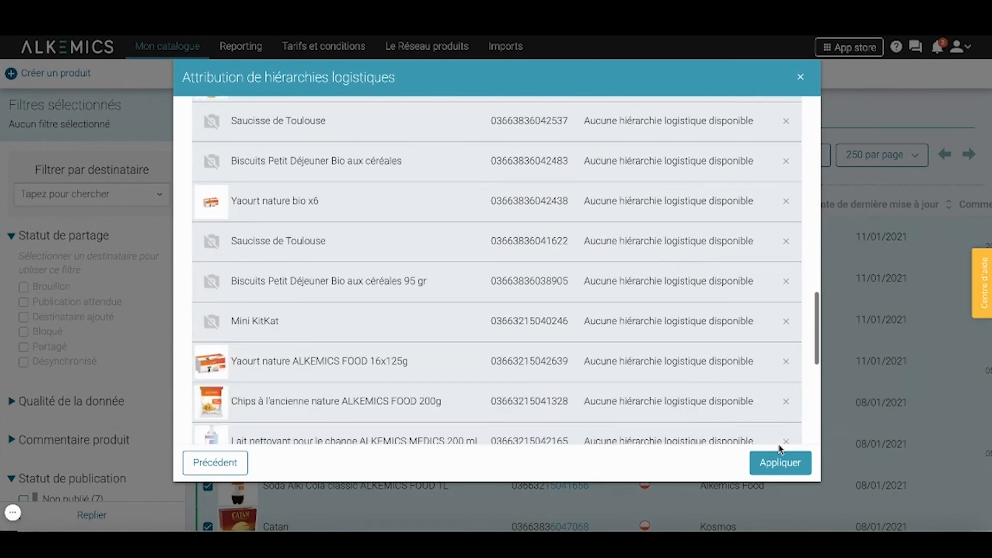
scroll(753, 420, down, 7)
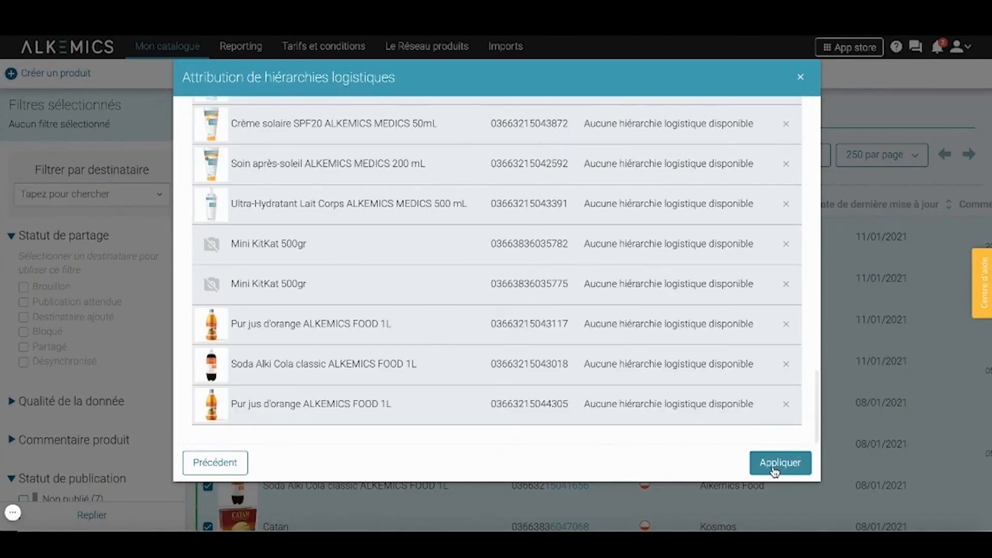
click(775, 466)
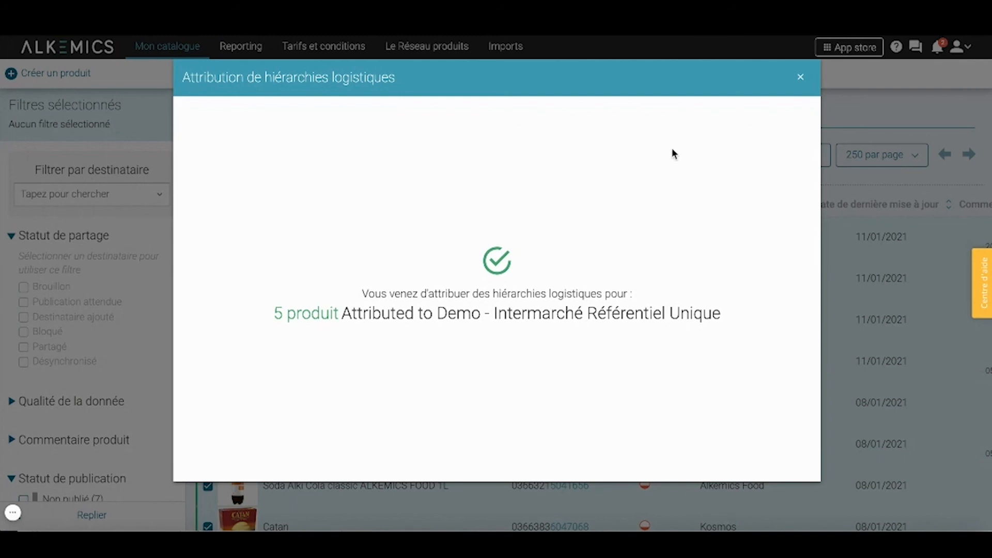
click(801, 77)
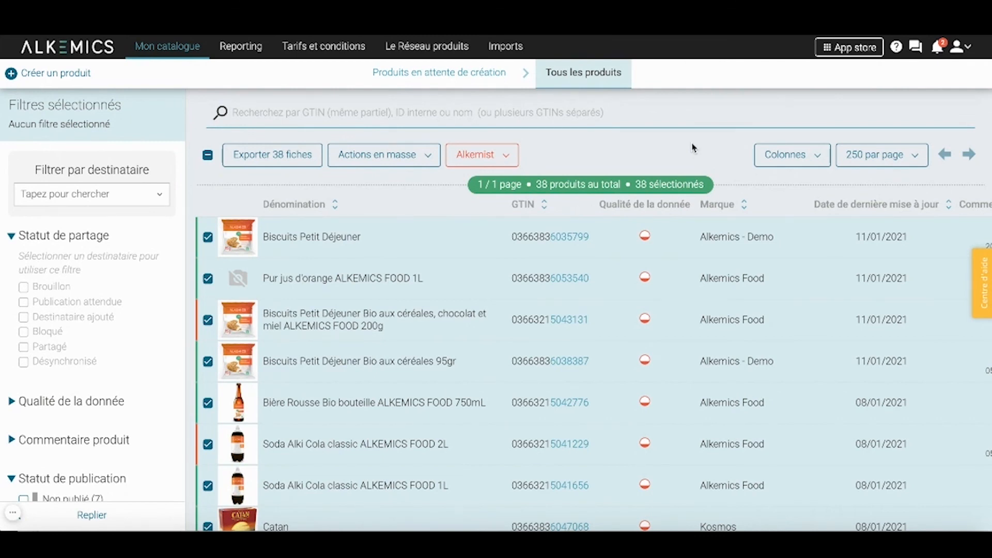
Consult the help centre article "Attribuez vos hiérarchies logistiques en masse" from the "hiérarchie" search
click(986, 279)
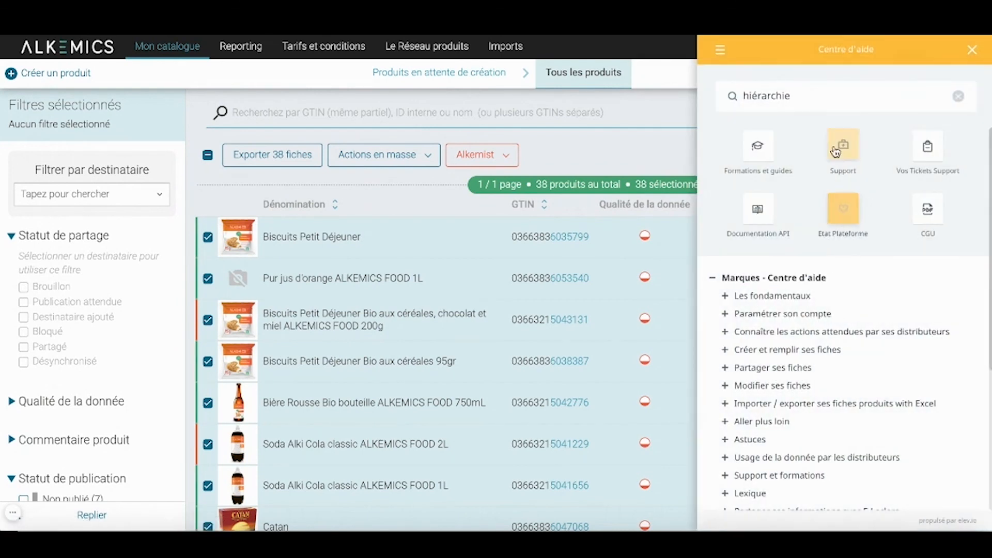
click(801, 98)
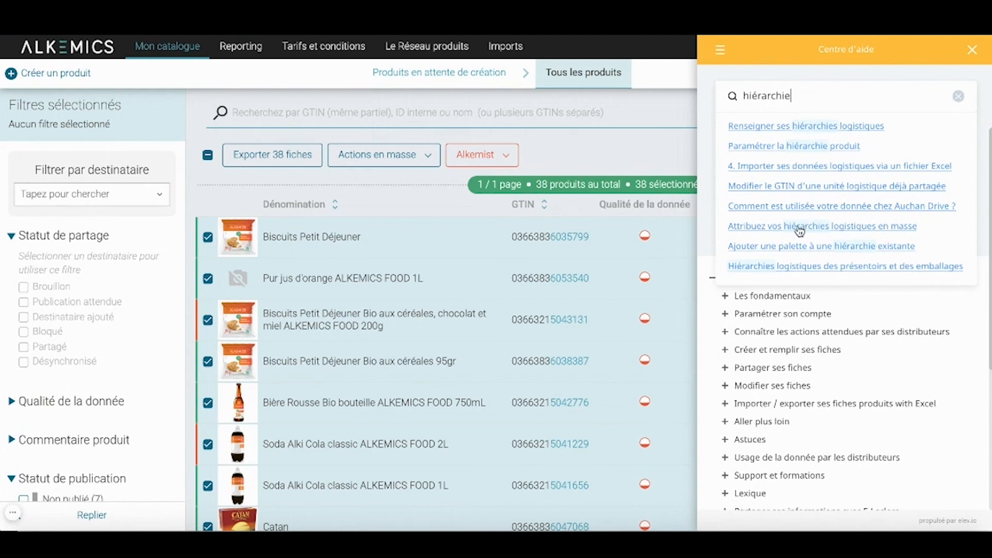
click(844, 231)
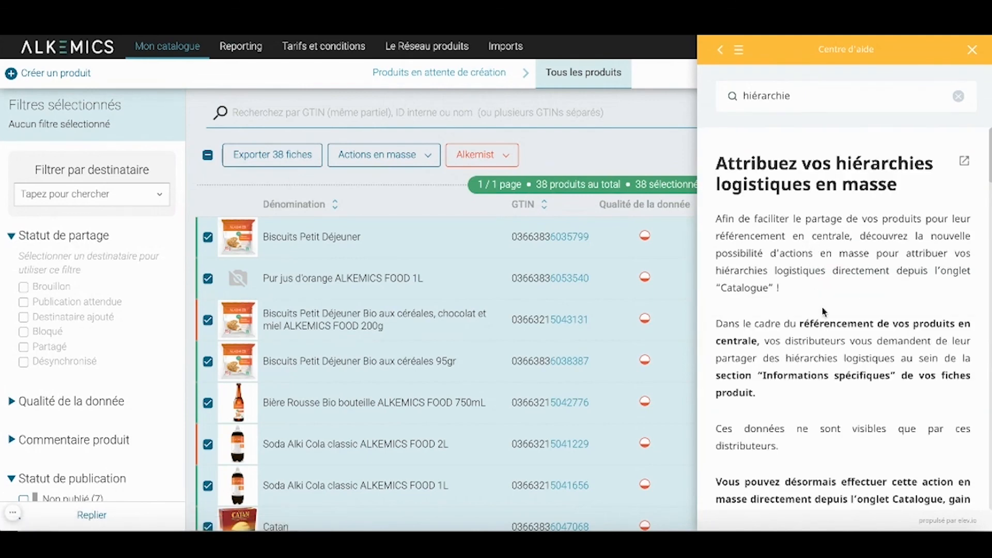
scroll(825, 312, down, 2)
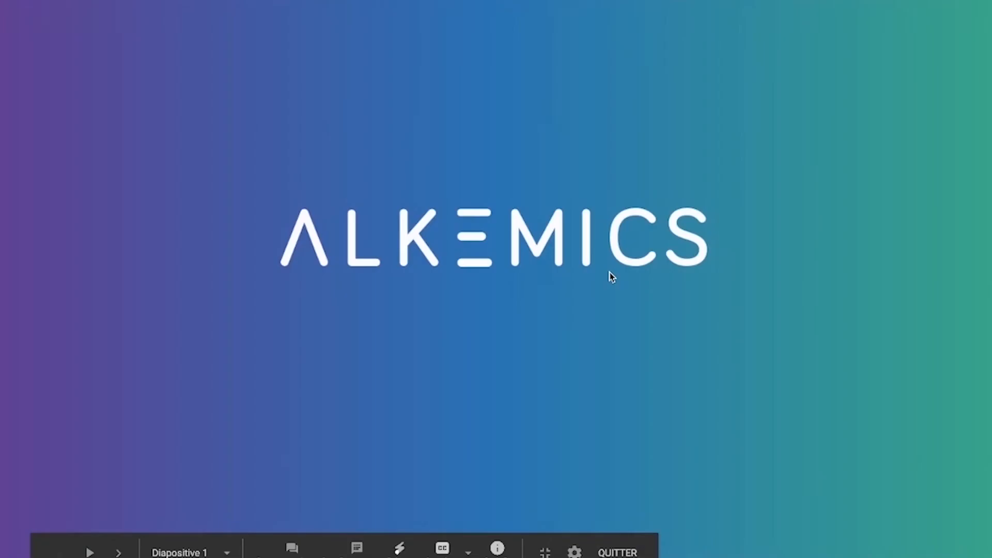